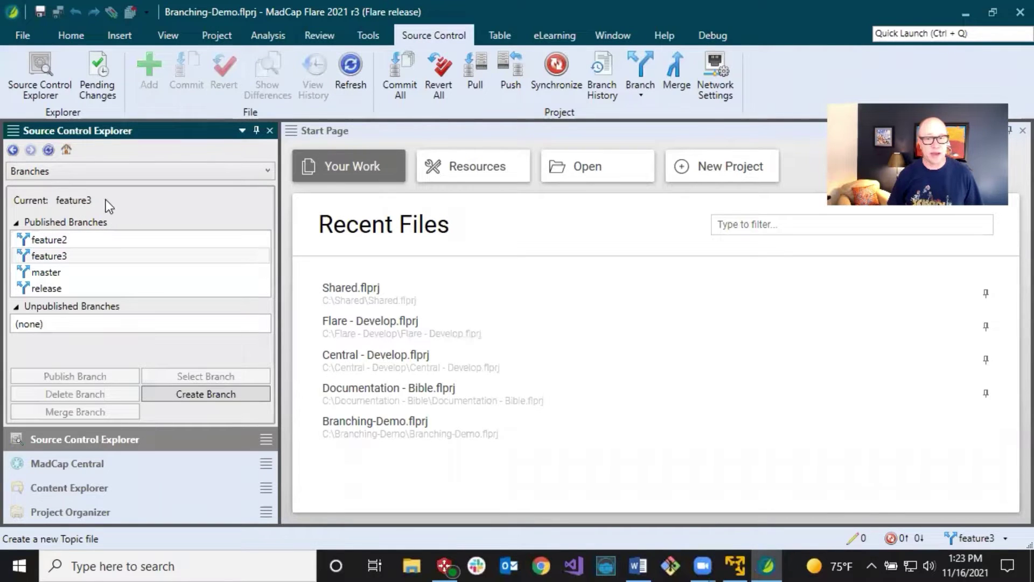
Switch to the virtual machine's Flare project and examine its MadCap Central project properties and source control branches.
{"action": "mouse_move", "coordinate": [734, 563]}
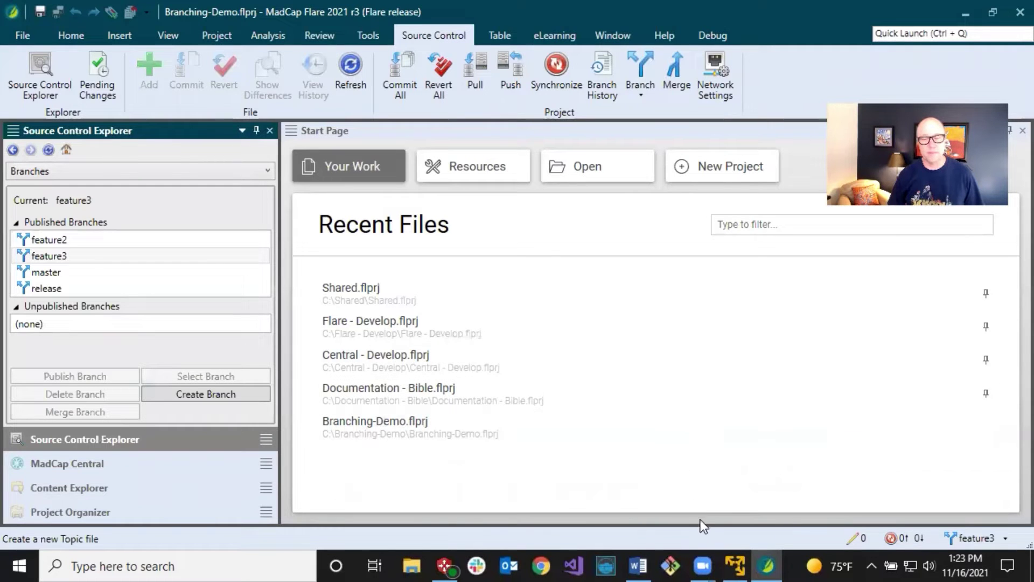
{"action": "left_click", "coordinate": [734, 565]}
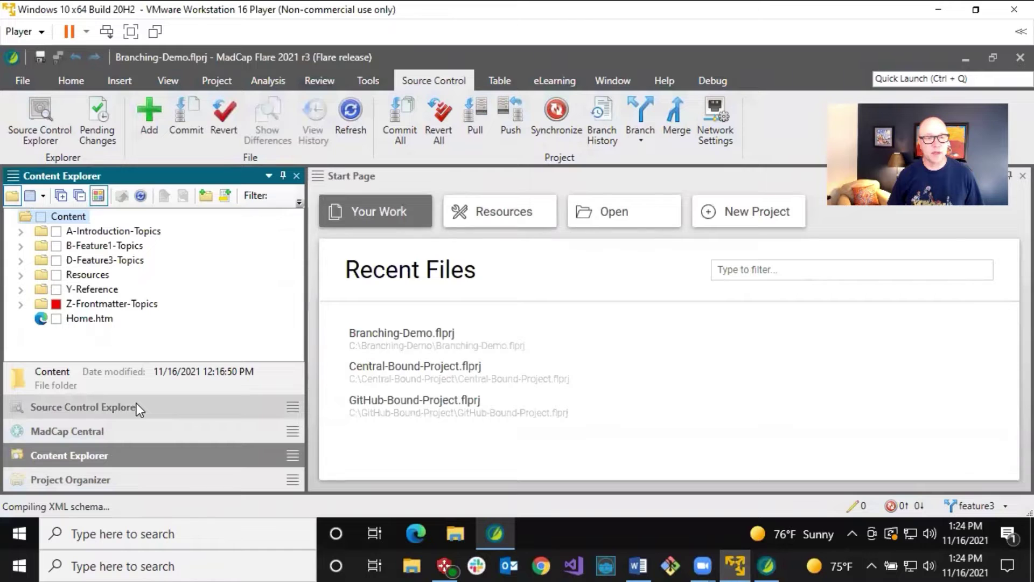
{"action": "left_click", "coordinate": [123, 431]}
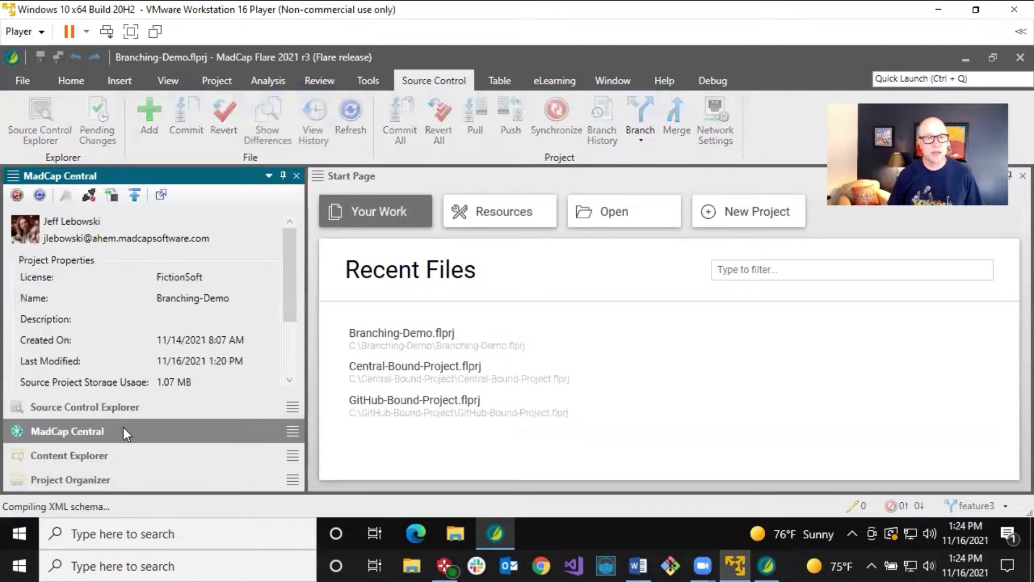
{"action": "left_click", "coordinate": [114, 406]}
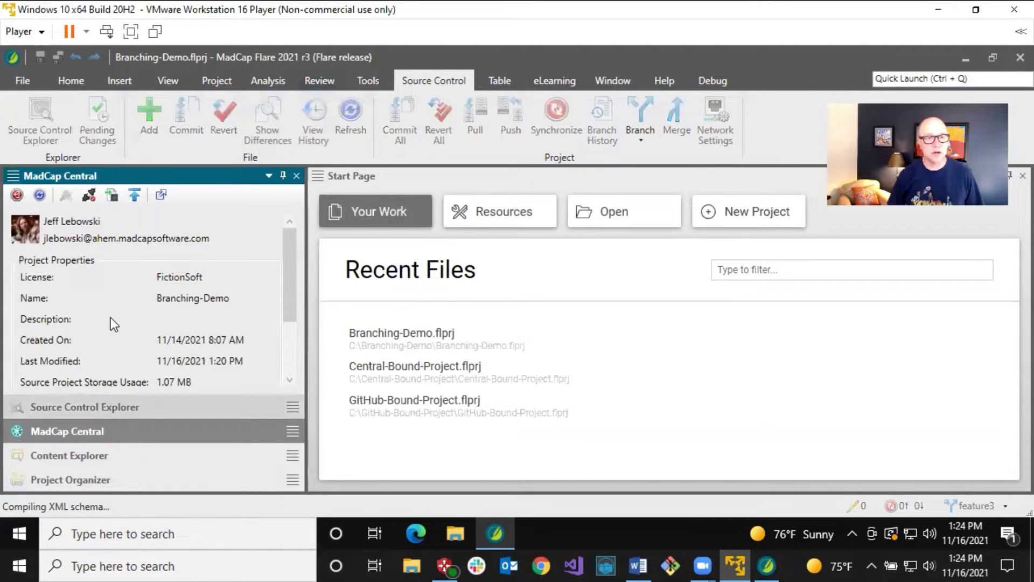
{"action": "left_click", "coordinate": [47, 288]}
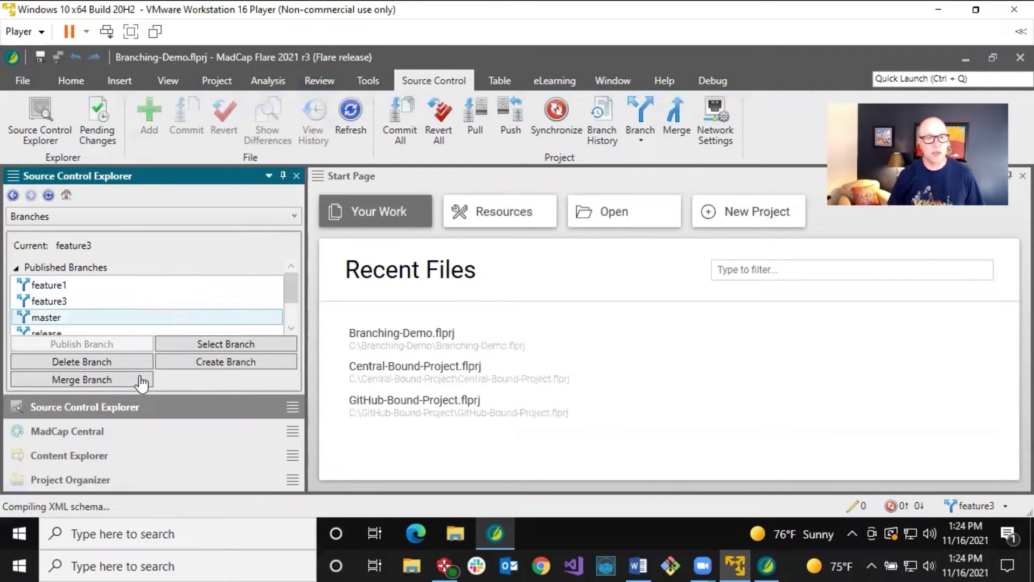
Open TopicG.htm from the D-Feature3-Topics content folder.
{"action": "left_click", "coordinate": [80, 458]}
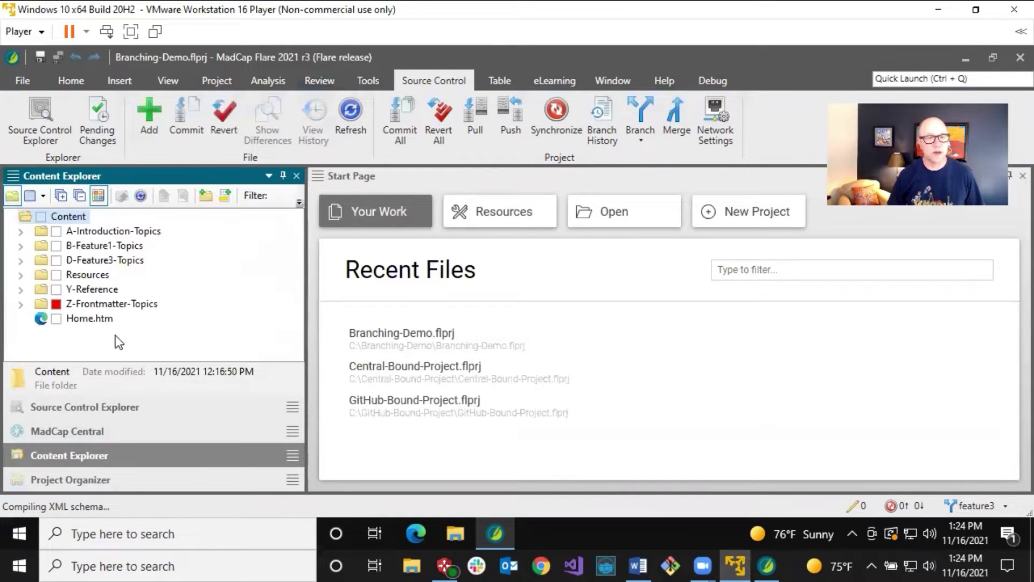
{"action": "left_click", "coordinate": [20, 260]}
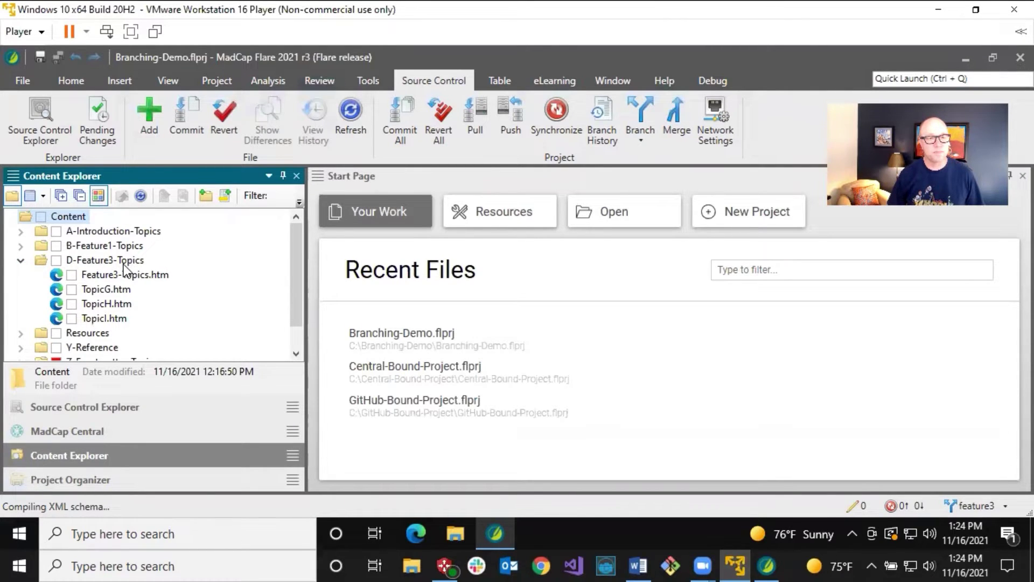
{"action": "double_click", "coordinate": [108, 292]}
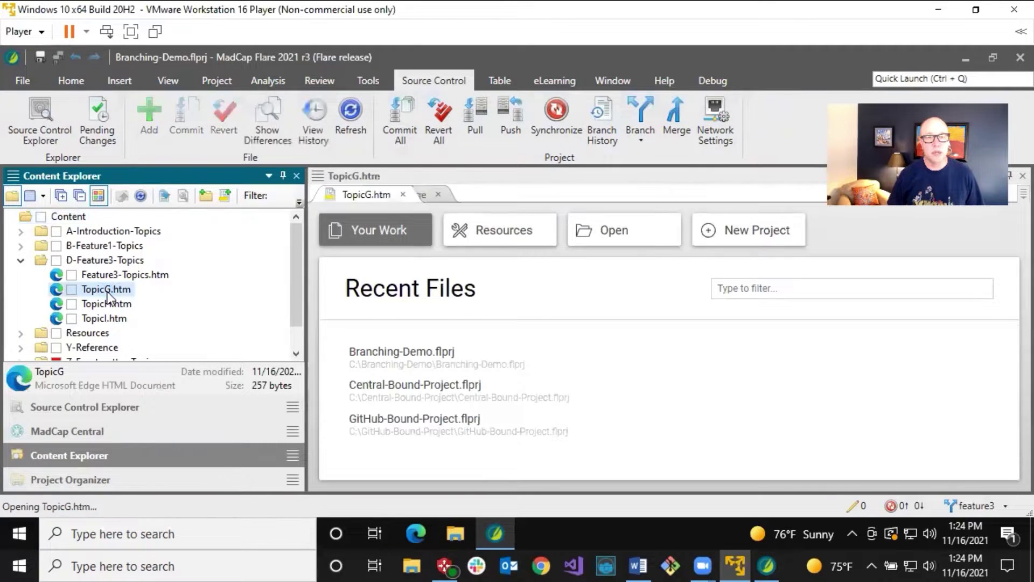
Add a paragraph with the first author's first name directly below the TopicG heading and save the topic.
{"action": "key", "text": "End"}
{"action": "key", "text": "Return"}
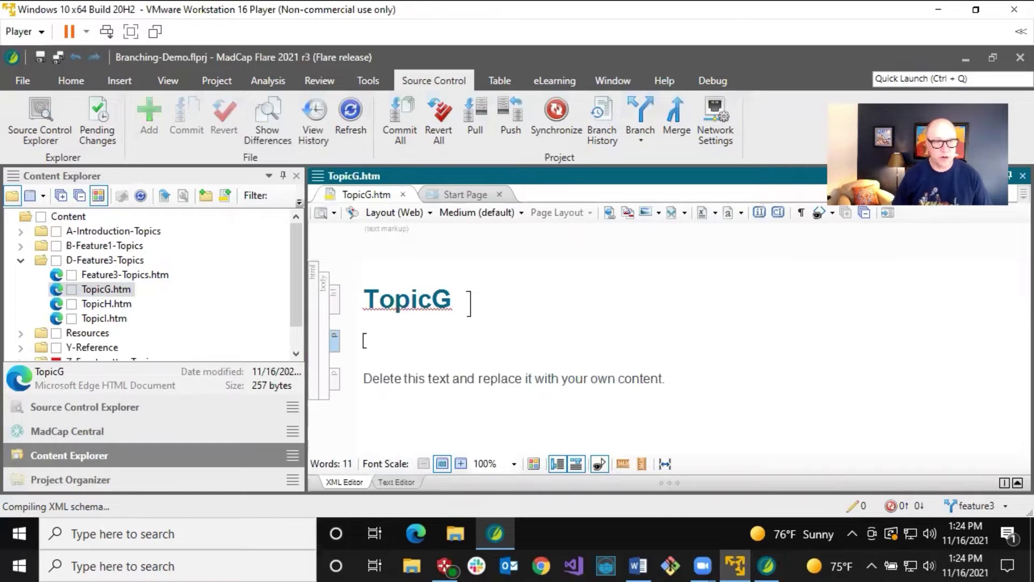
{"action": "type", "text": "Jeff"}
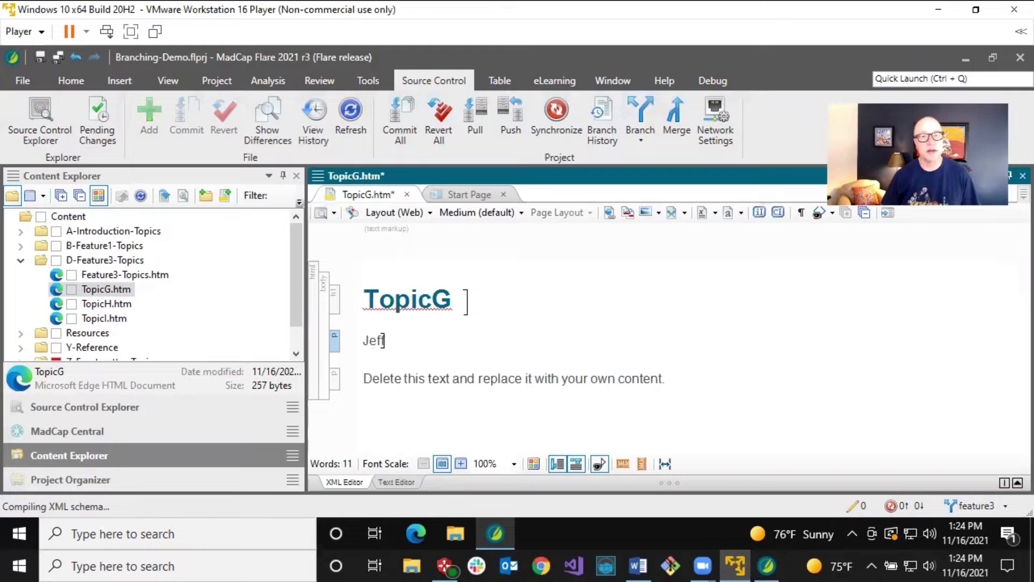
{"action": "left_click", "coordinate": [59, 60]}
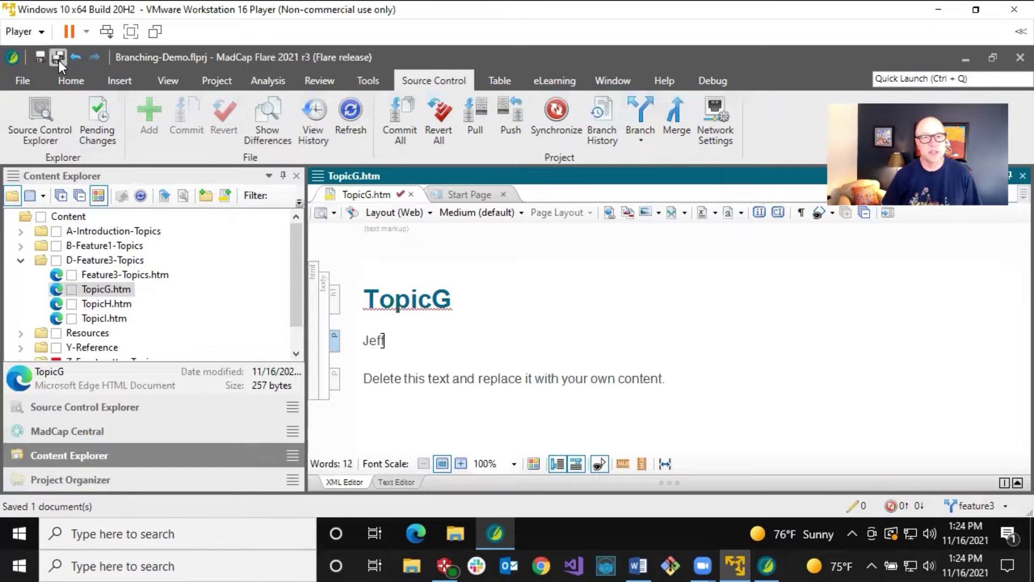
Commit the modified TopicG.htm with the first author's first name as comment and synchronize the feature3 branch with its remote.
{"action": "left_click", "coordinate": [862, 506]}
{"action": "left_click", "coordinate": [68, 284]}
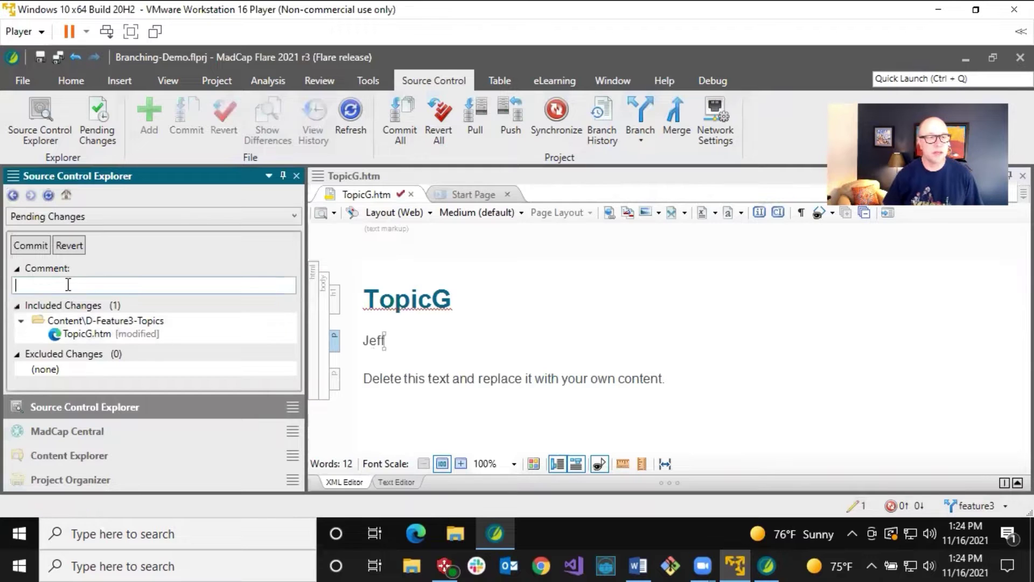
{"action": "type", "text": "Jeff"}
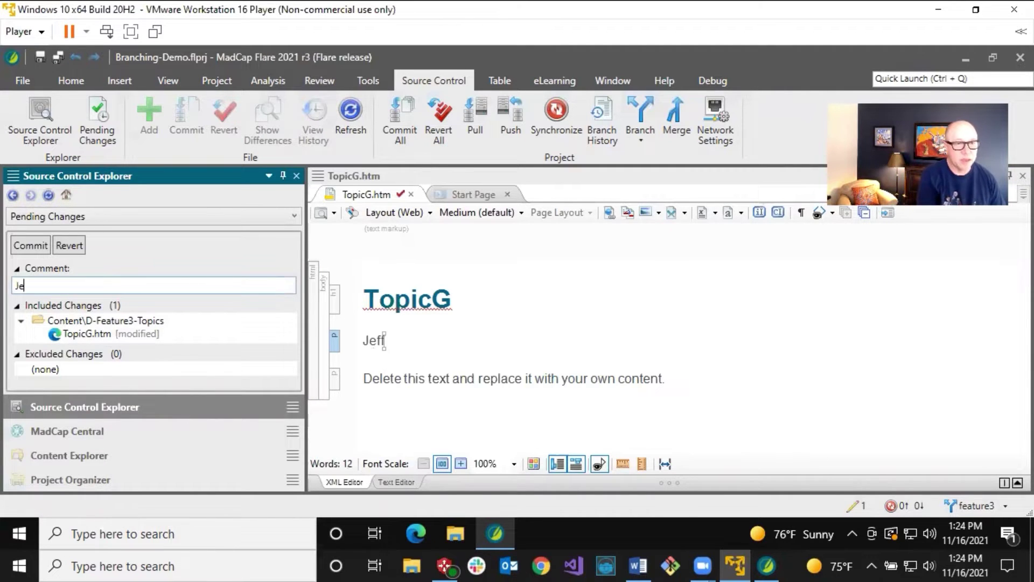
{"action": "left_click", "coordinate": [30, 249]}
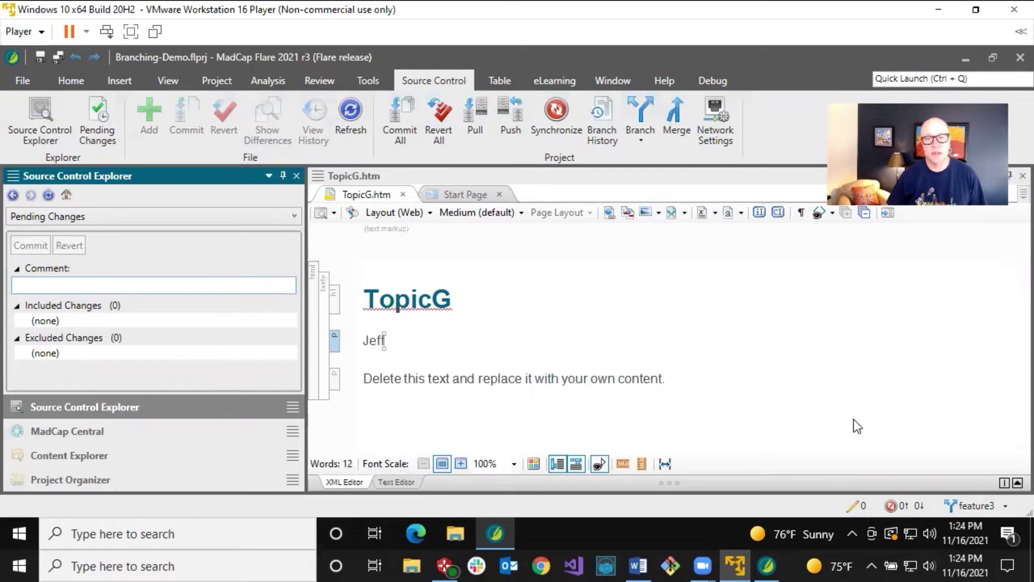
{"action": "left_click", "coordinate": [903, 506]}
{"action": "left_click", "coordinate": [607, 316]}
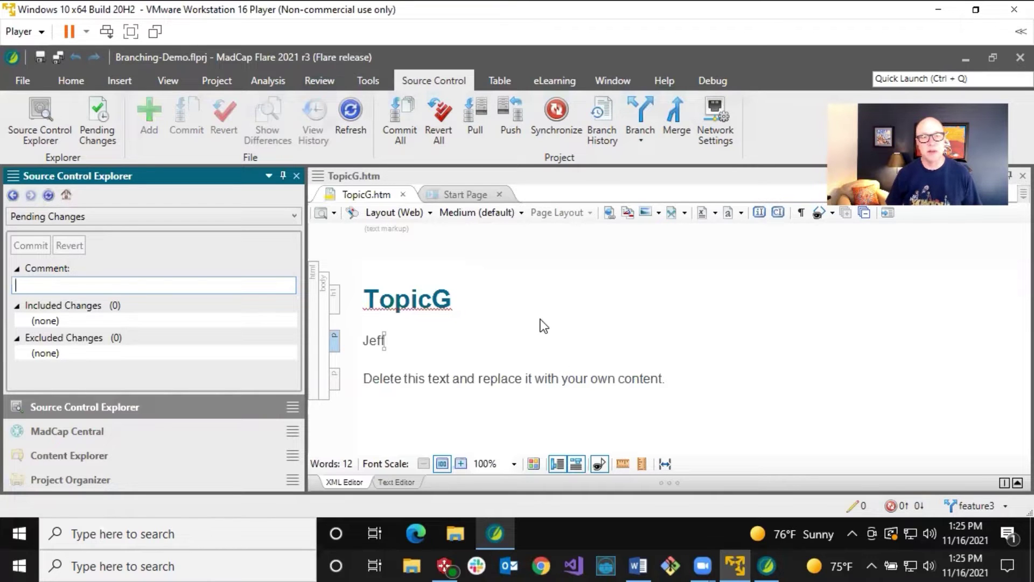
{"action": "left_click", "coordinate": [485, 302]}
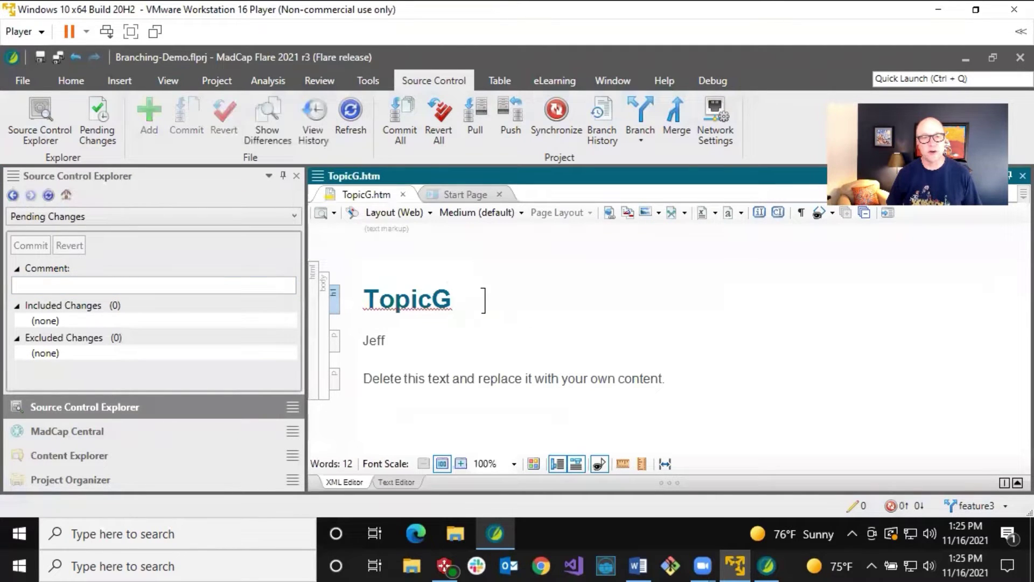
Switch to the Flare project on the host computer and open TopicG.htm from the D-Feature3-Topics folder.
{"action": "left_click", "coordinate": [765, 564]}
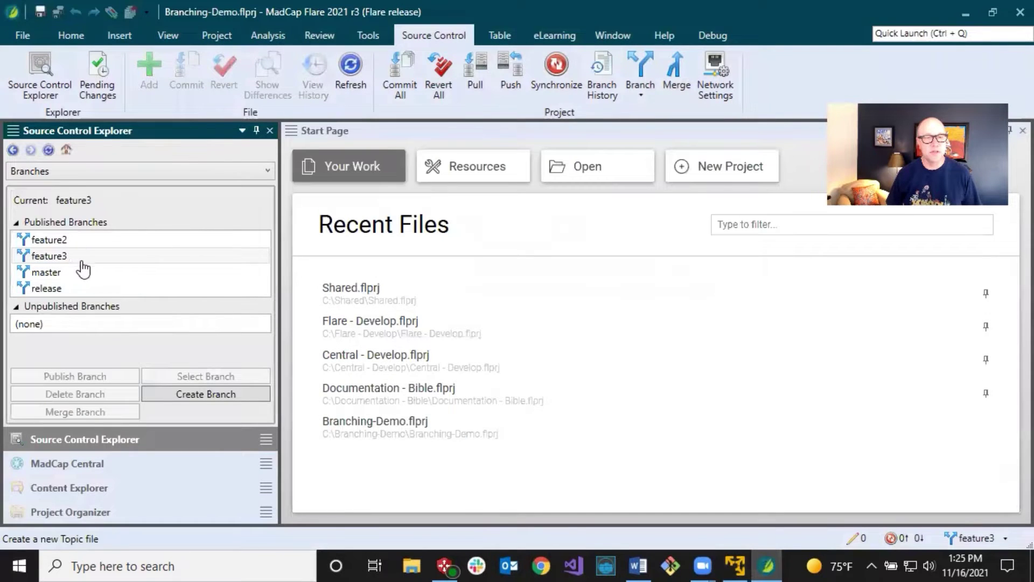
{"action": "left_click", "coordinate": [103, 488]}
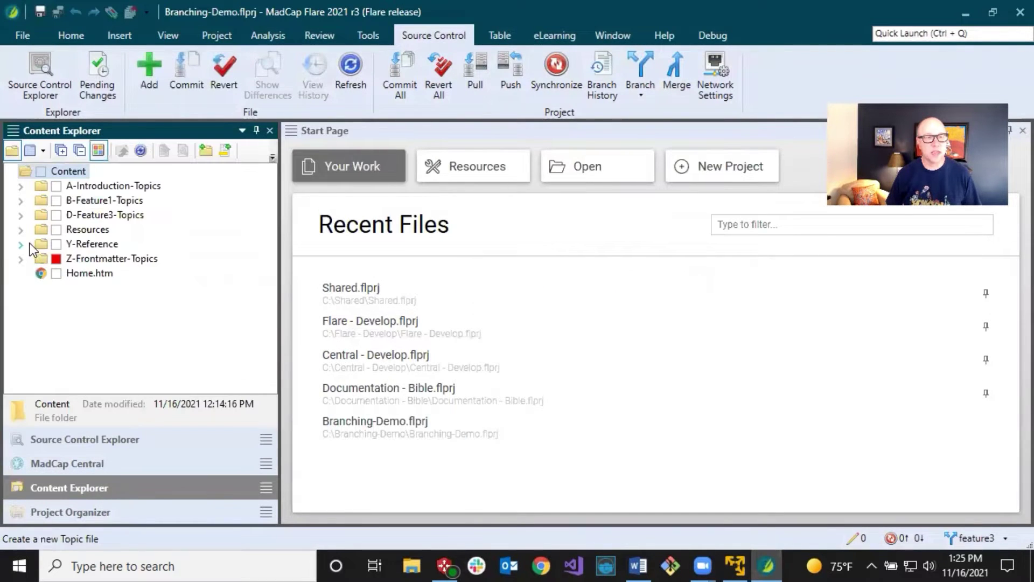
{"action": "left_click", "coordinate": [20, 216]}
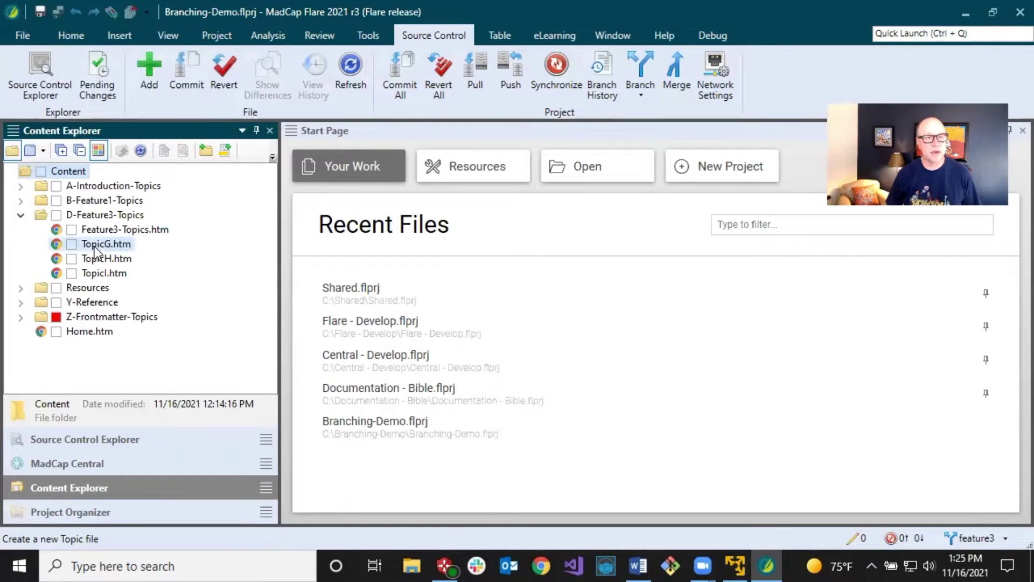
{"action": "left_click", "coordinate": [93, 244]}
{"action": "double_click", "coordinate": [93, 244]}
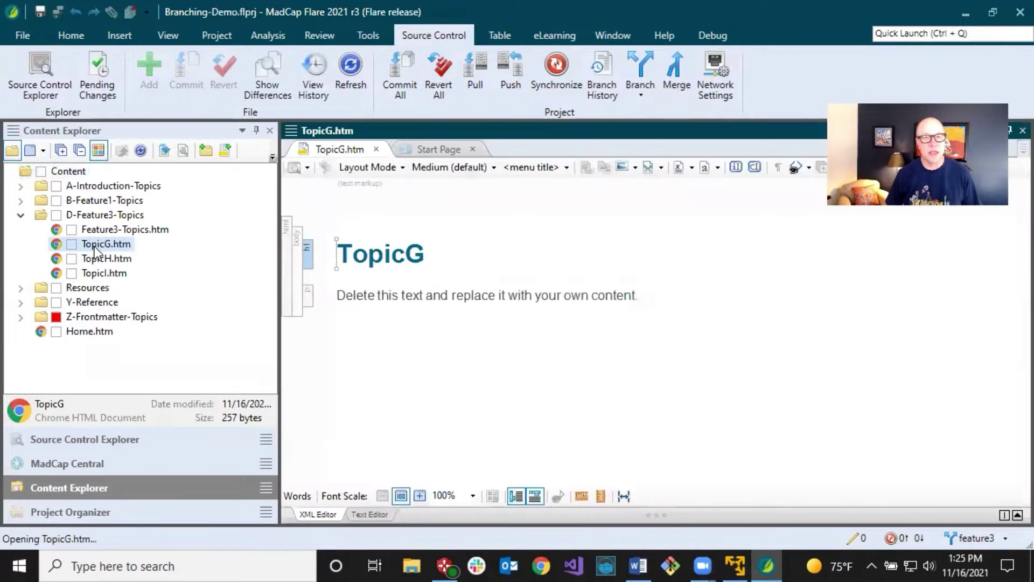
Add a paragraph with the second author's first name after the placeholder text in TopicG and save the topic.
{"action": "left_click", "coordinate": [650, 293]}
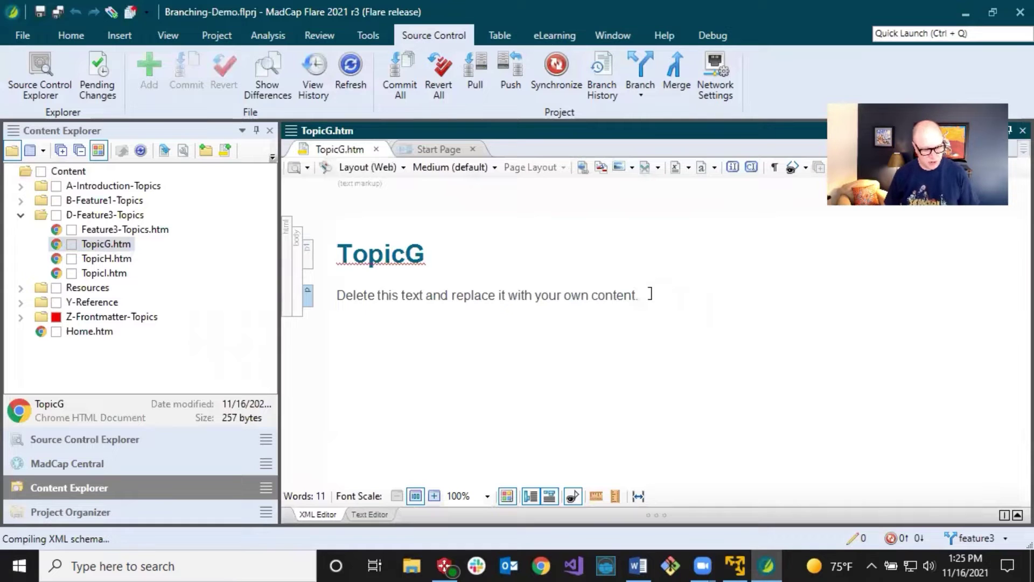
{"action": "key", "text": "Return"}
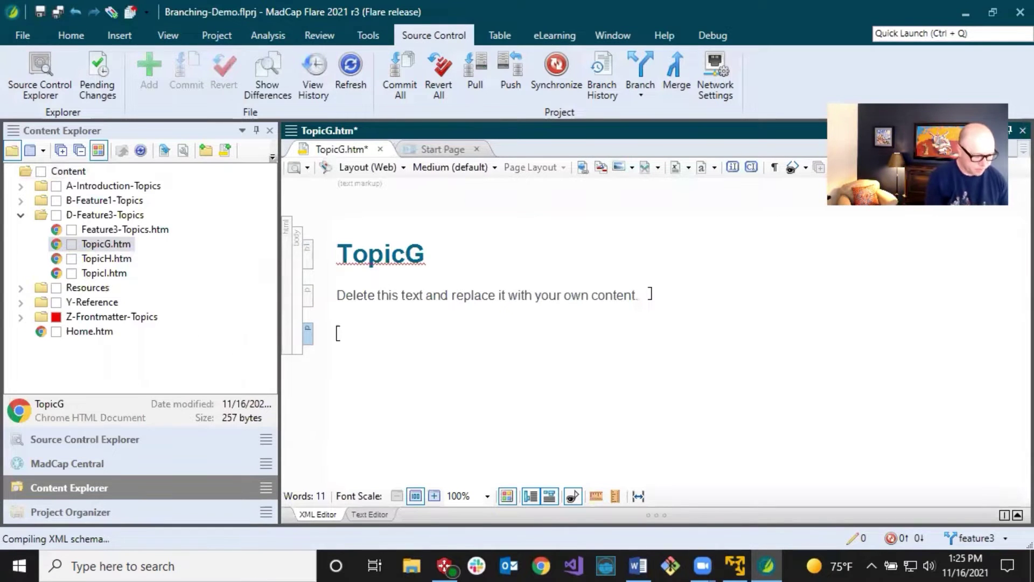
{"action": "type", "text": "Paul"}
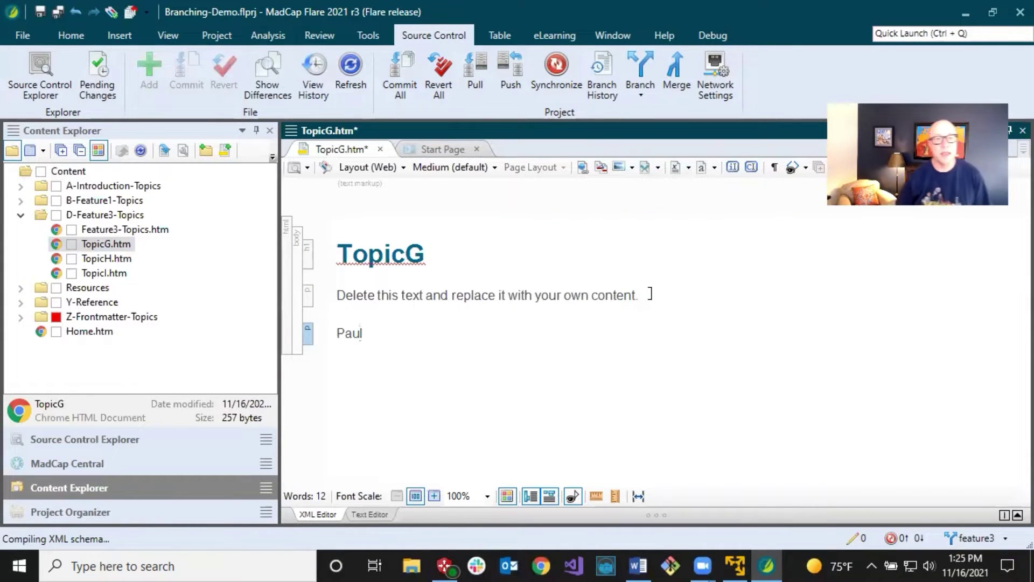
{"action": "left_click", "coordinate": [57, 12]}
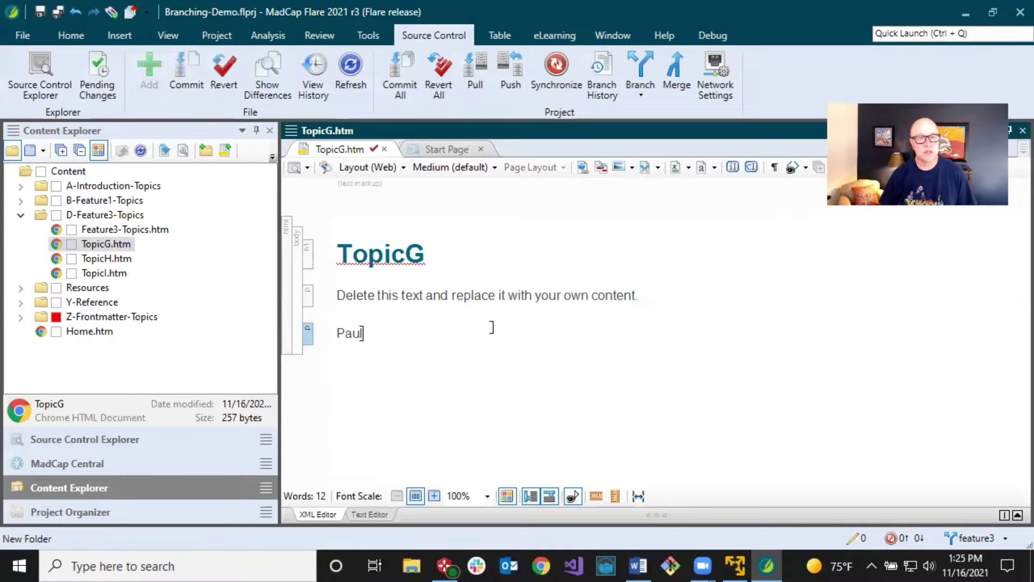
Commit the modified TopicG.htm with the second author's first name as comment and synchronize feature3 with the MadCapCentral remote.
{"action": "left_click", "coordinate": [862, 534]}
{"action": "left_click", "coordinate": [68, 240]}
{"action": "type", "text": "Paul"}
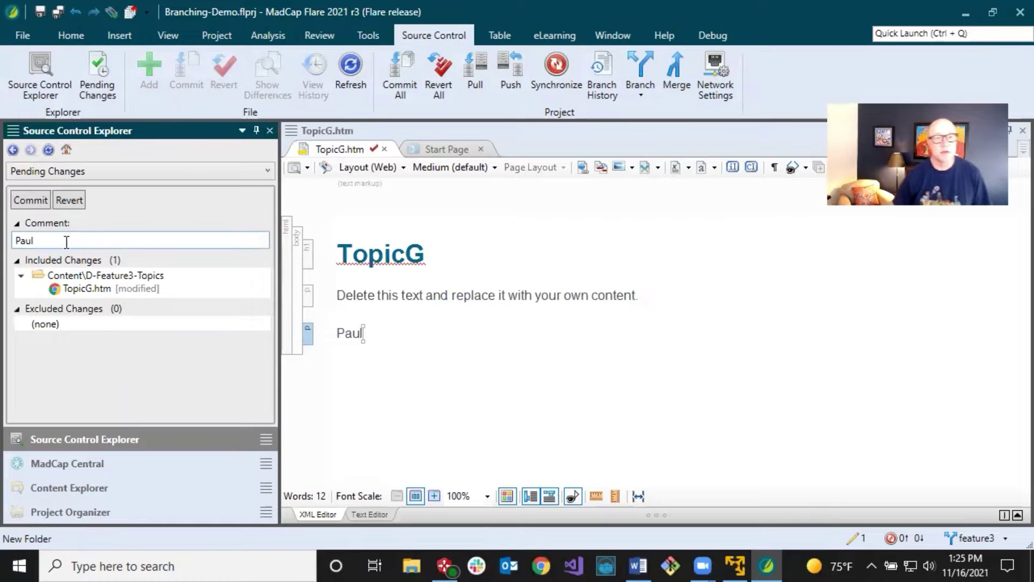
{"action": "left_click", "coordinate": [22, 202]}
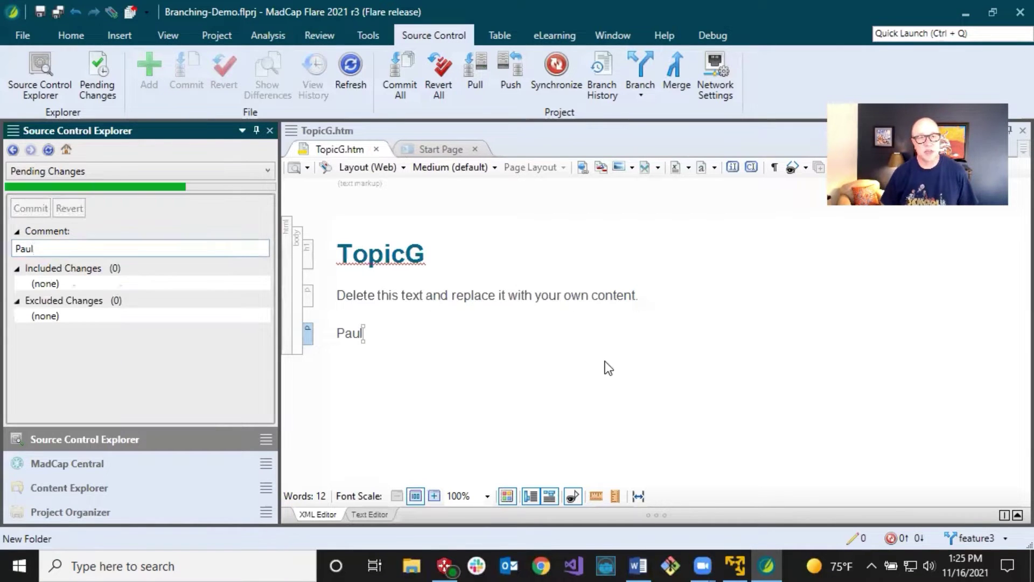
{"action": "left_click", "coordinate": [907, 539]}
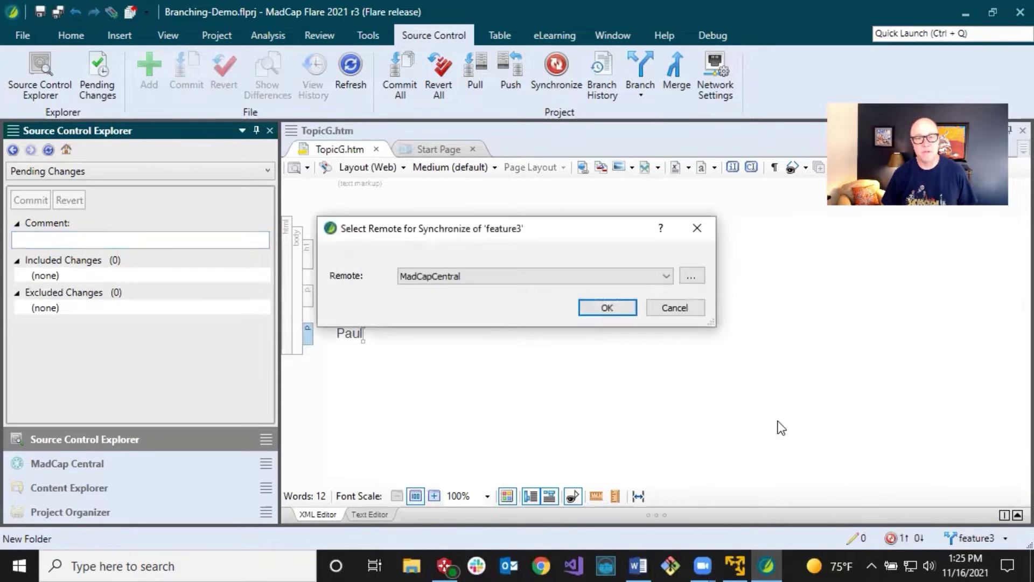
{"action": "left_click", "coordinate": [616, 310]}
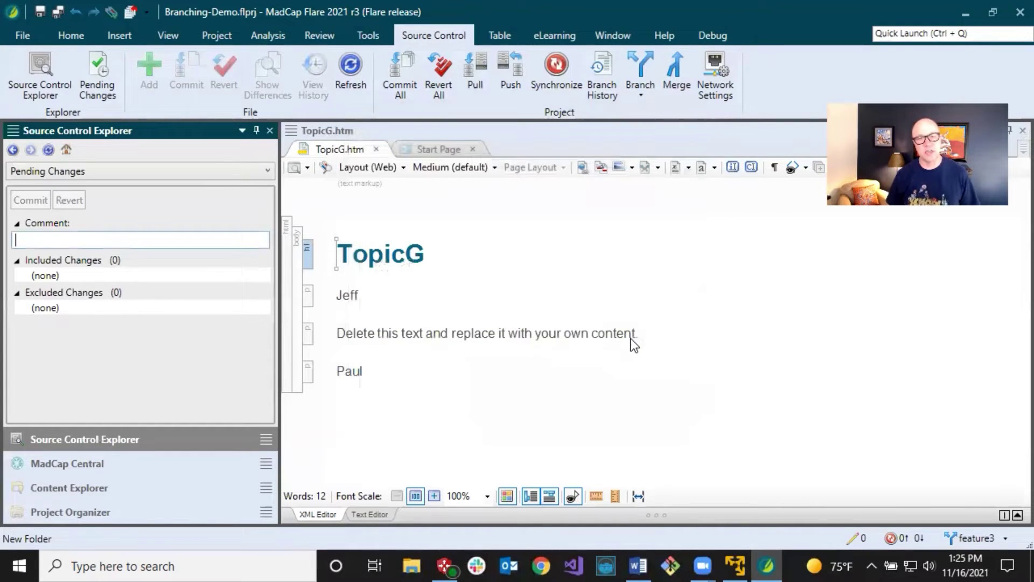
{"action": "left_click", "coordinate": [412, 330]}
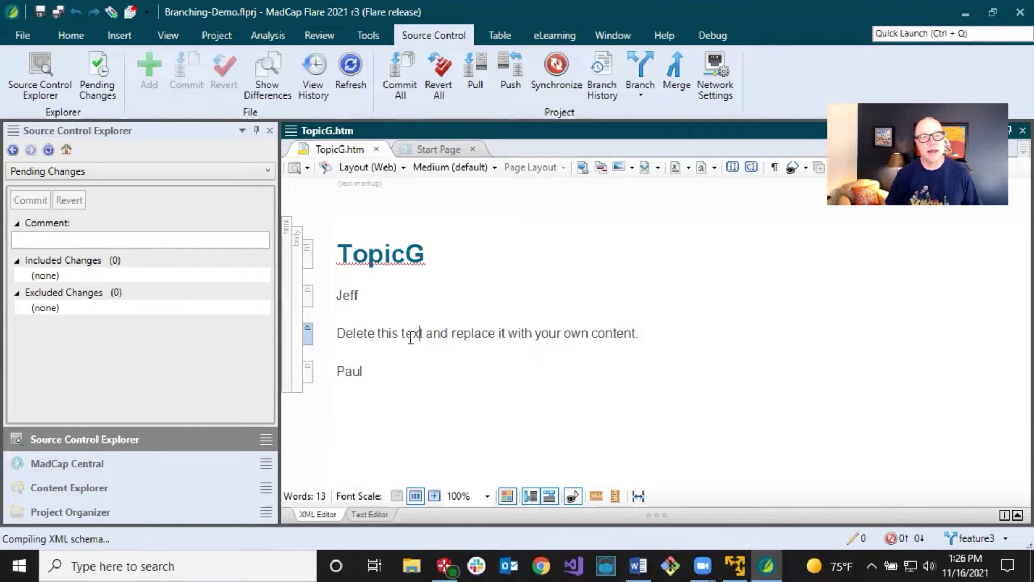
Switch back to the virtual machine and pull the feature3 branch from the MadCapCentral remote.
{"action": "left_click", "coordinate": [736, 566]}
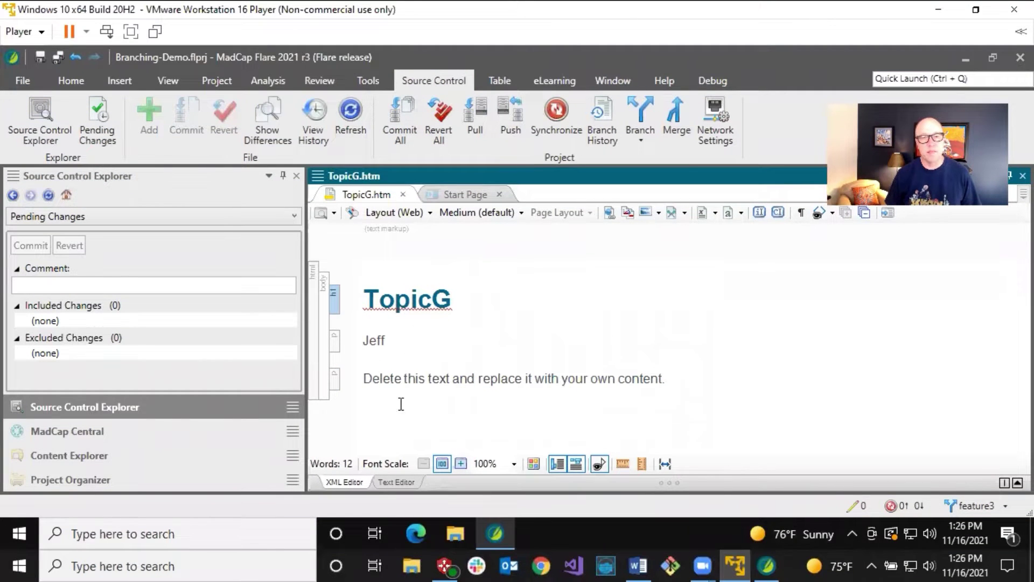
{"action": "left_click", "coordinate": [481, 128]}
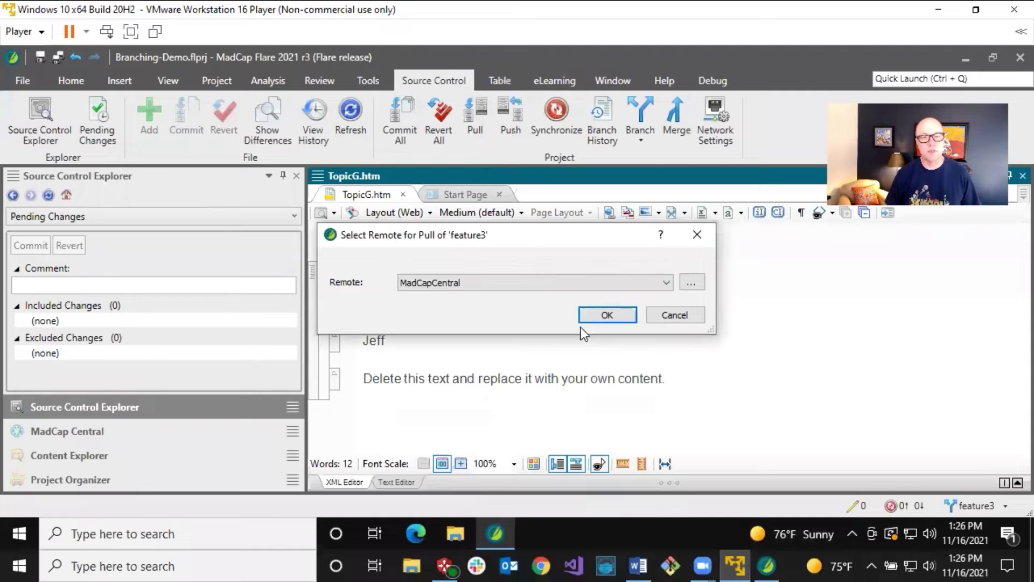
{"action": "left_click", "coordinate": [590, 311]}
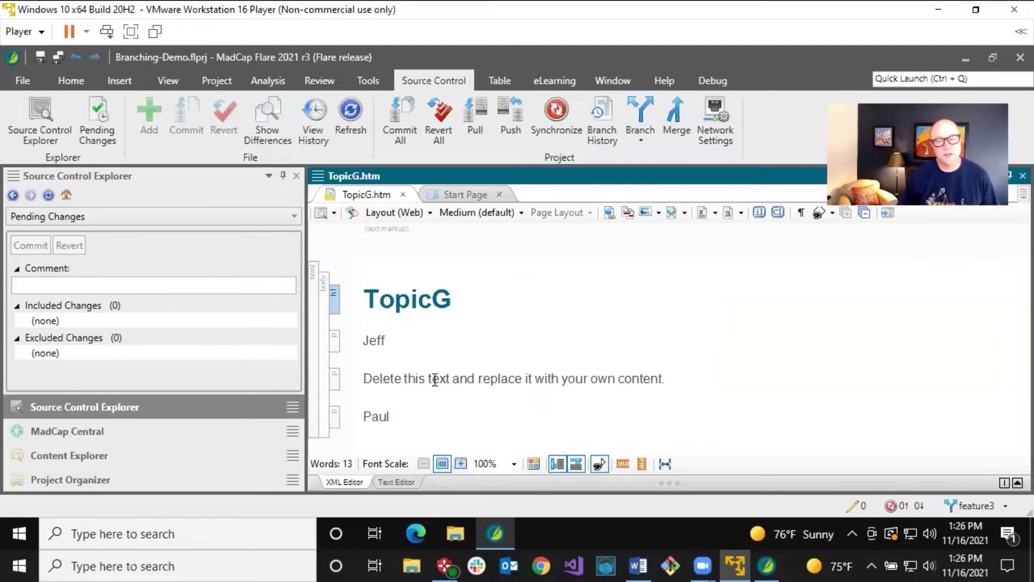
Append the first author's first name to TopicG's heading, add a paragraph "Another change from" plus that name below the first paragraph, and save.
{"action": "left_click", "coordinate": [450, 300]}
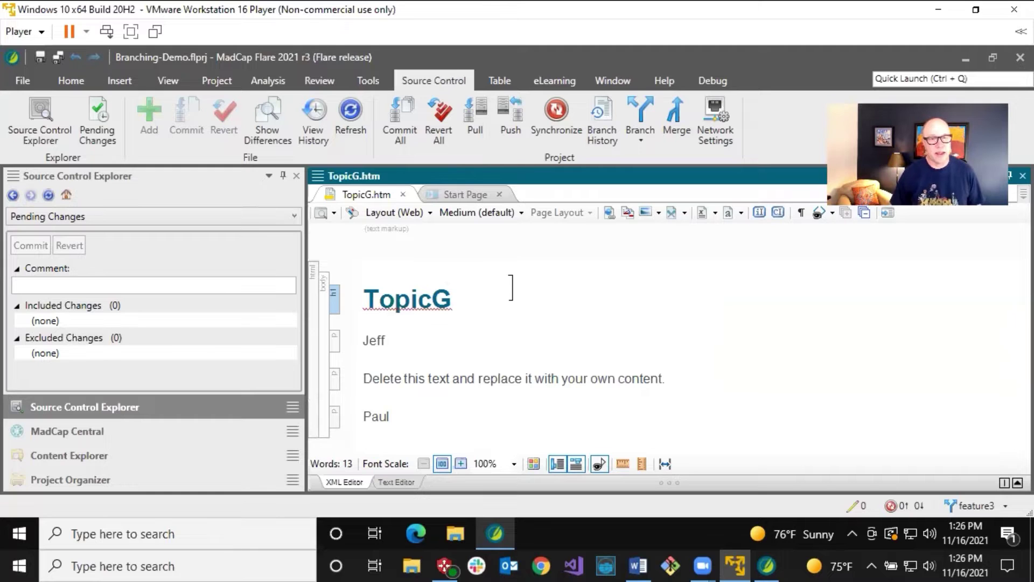
{"action": "type", "text": "Jeff"}
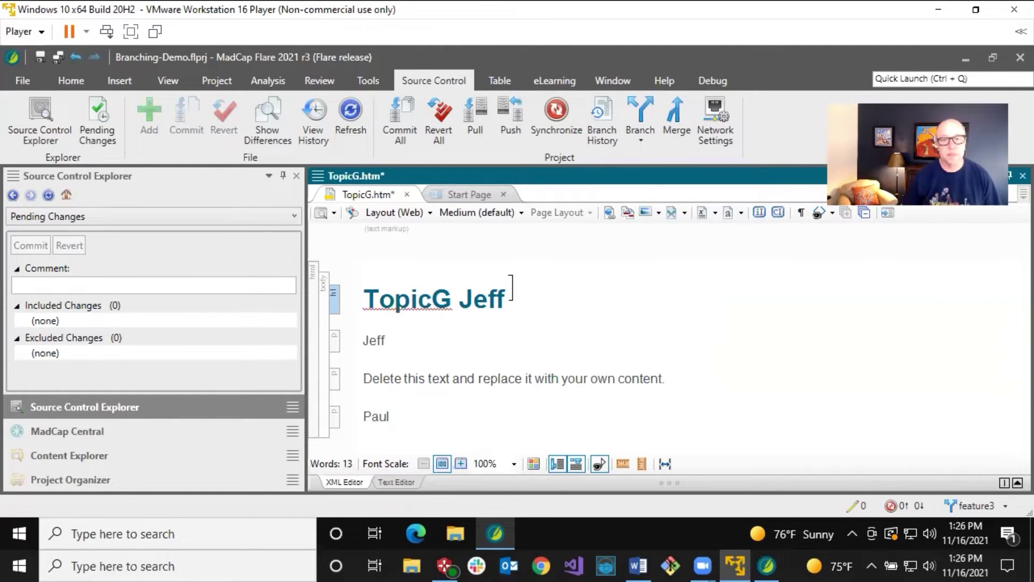
{"action": "left_click", "coordinate": [451, 340]}
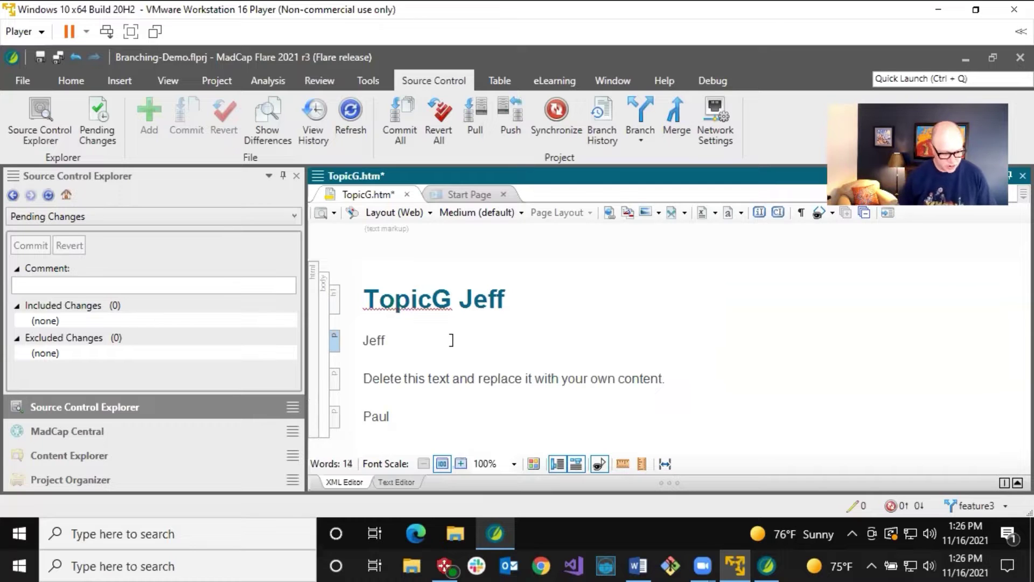
{"action": "key", "text": "Return"}
{"action": "type", "text": "An"}
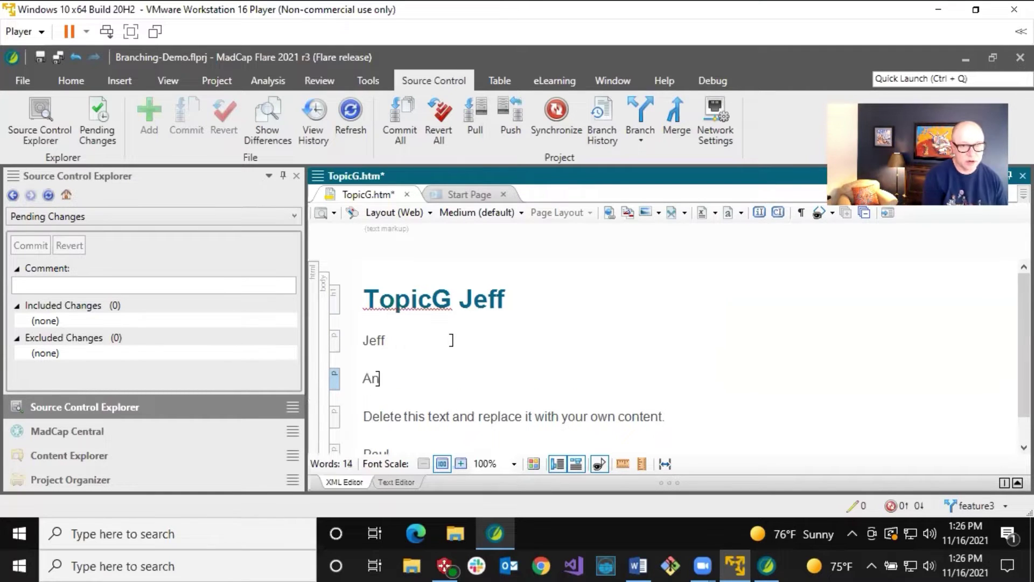
{"action": "type", "text": "other change from Jeff"}
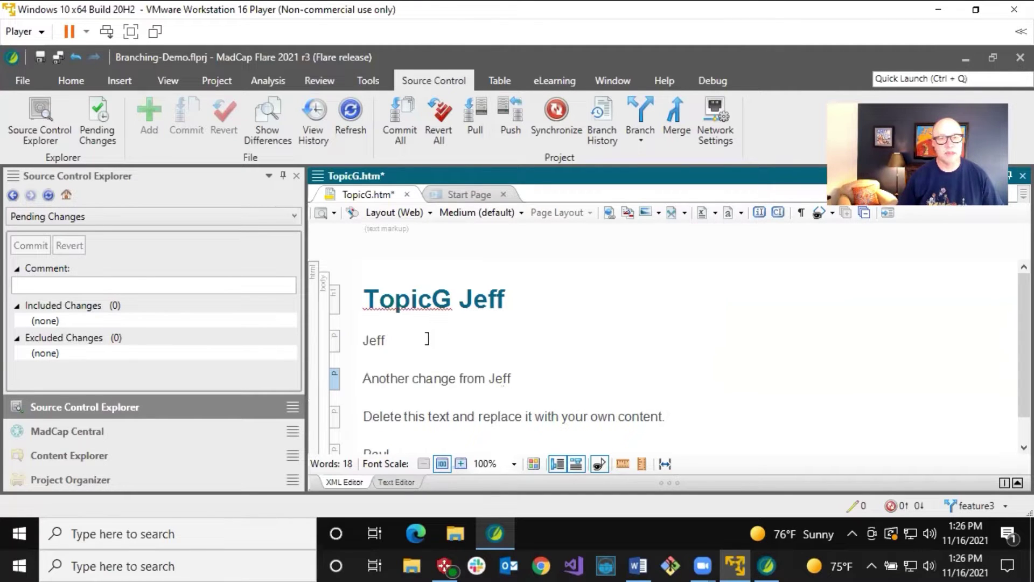
{"action": "left_click", "coordinate": [56, 56]}
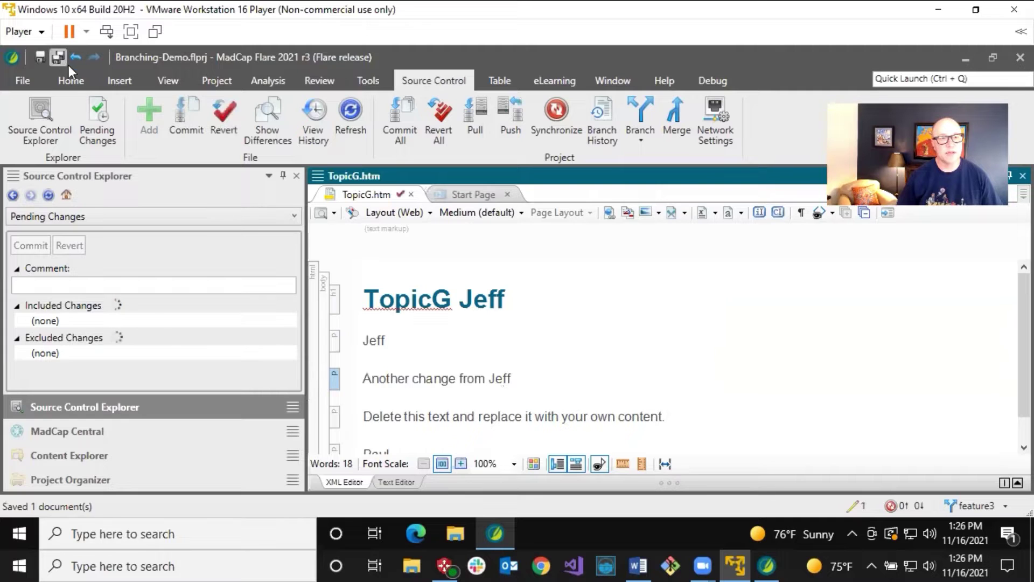
Commit TopicG.htm with the first author's first name followed by 2 as comment and synchronize feature3 with the MadCapCentral remote.
{"action": "left_click", "coordinate": [67, 284]}
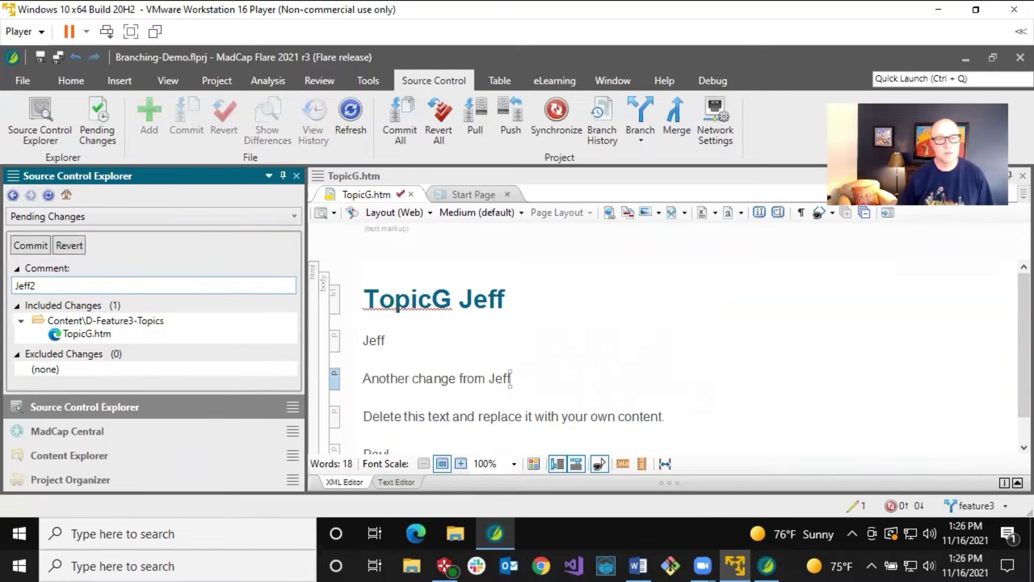
{"action": "left_click", "coordinate": [39, 247]}
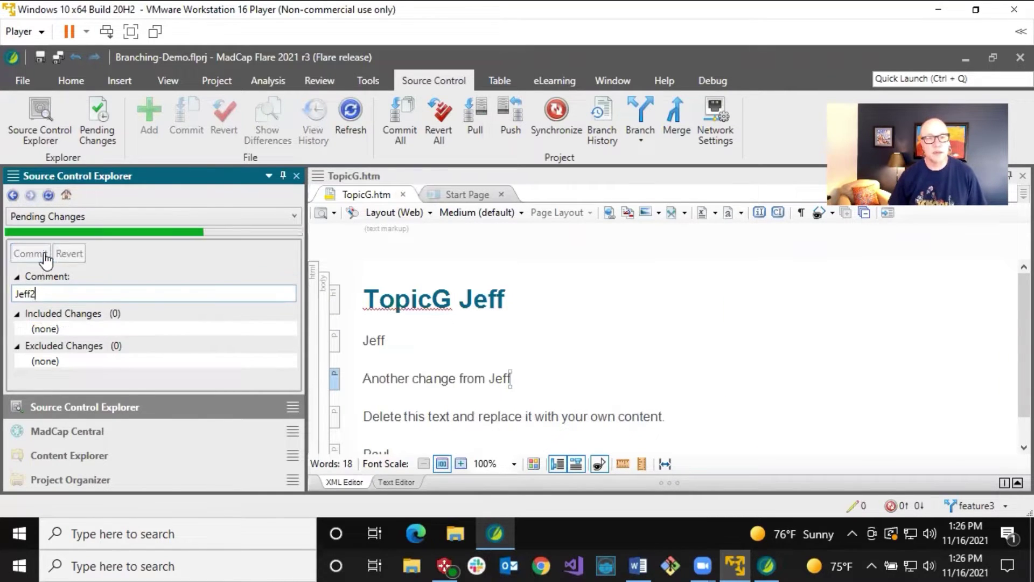
{"action": "left_click", "coordinate": [901, 502]}
{"action": "left_click", "coordinate": [604, 315]}
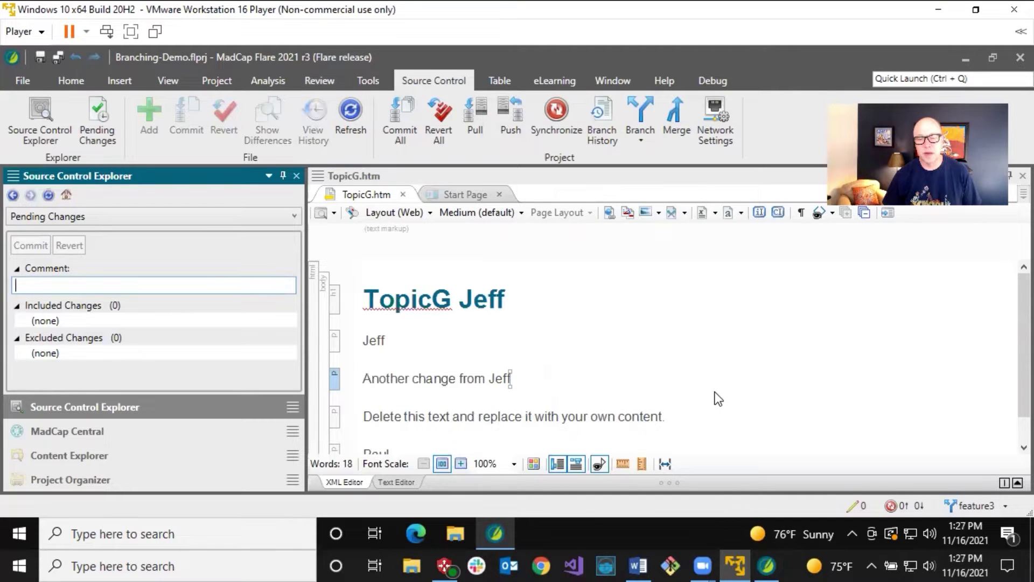
In the host computer's Flare project, append the second author's first name to TopicG's heading, add a closing "Another change from" paragraph with that name, and save.
{"action": "left_click", "coordinate": [767, 565]}
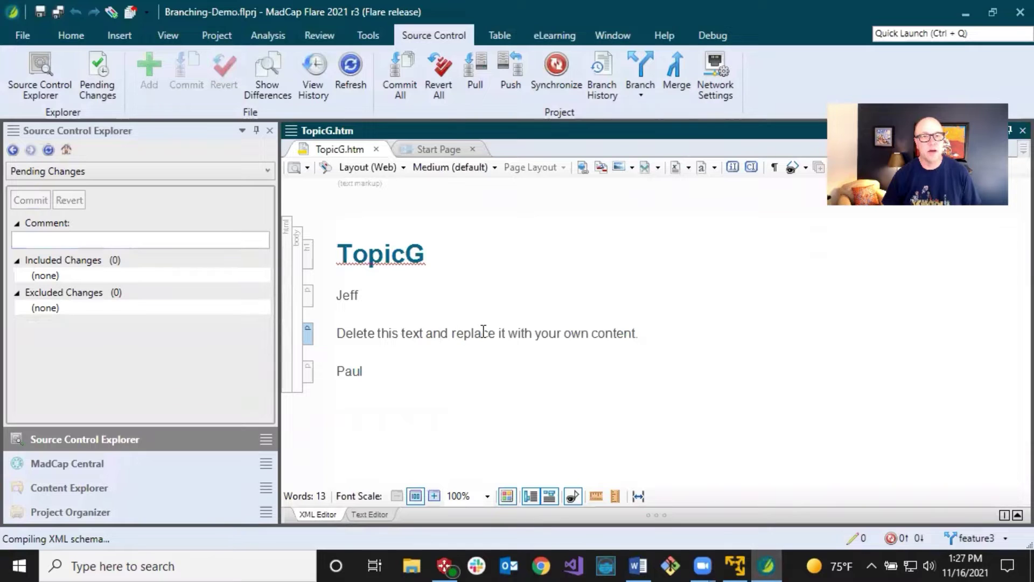
{"action": "left_click", "coordinate": [424, 249]}
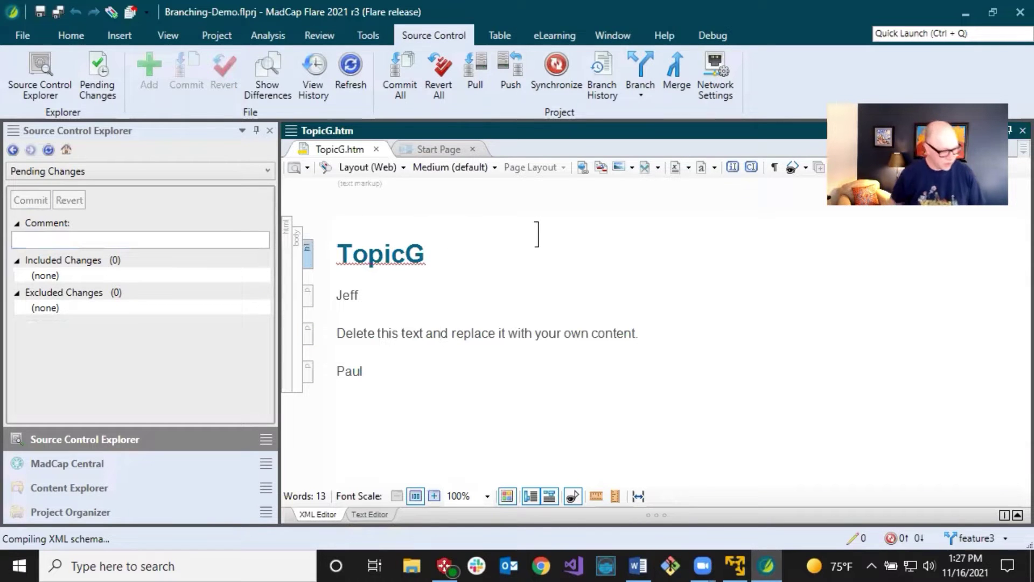
{"action": "type", "text": "Paul"}
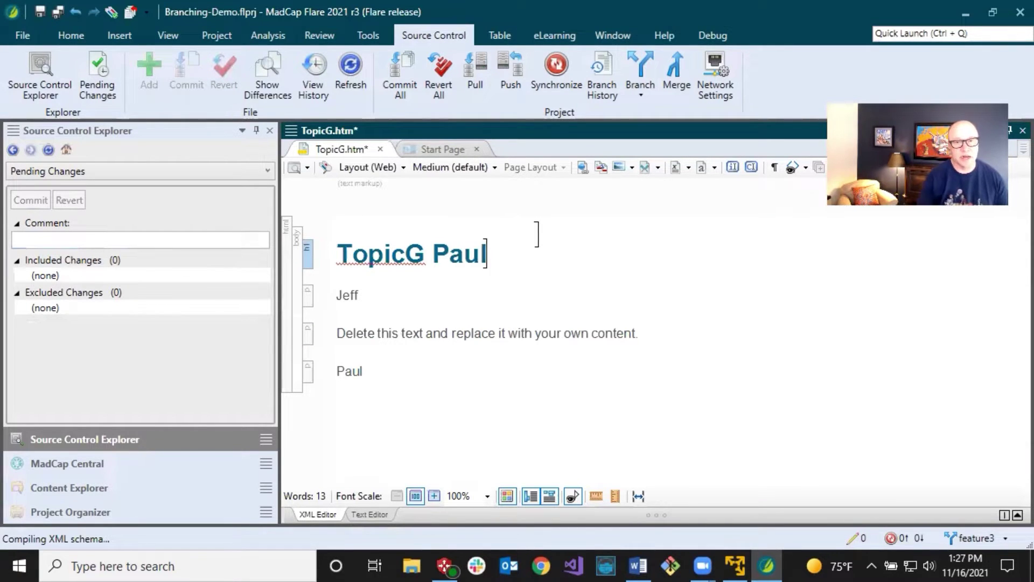
{"action": "left_click", "coordinate": [372, 371]}
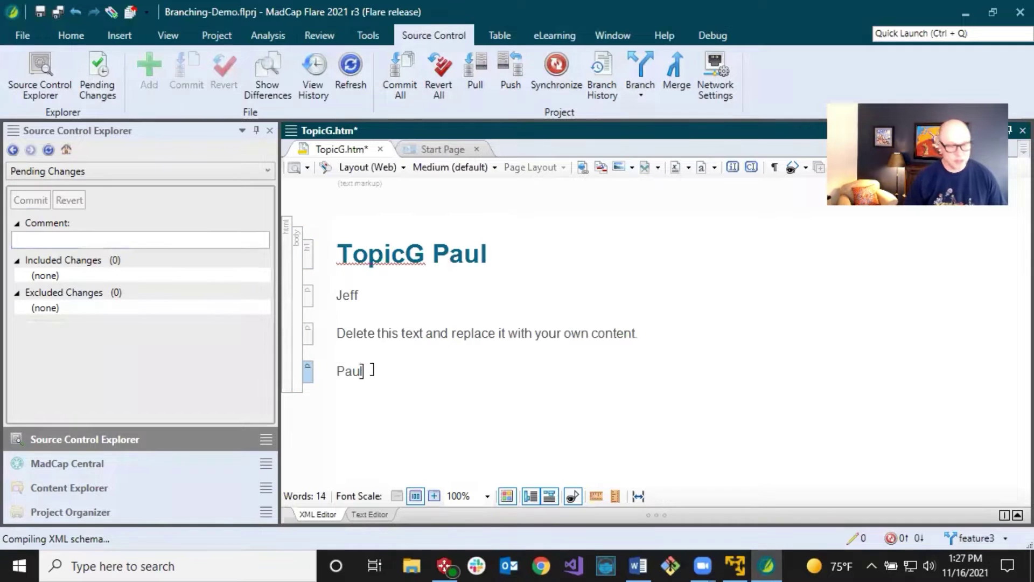
{"action": "key", "text": "Return"}
{"action": "type", "text": "Another"}
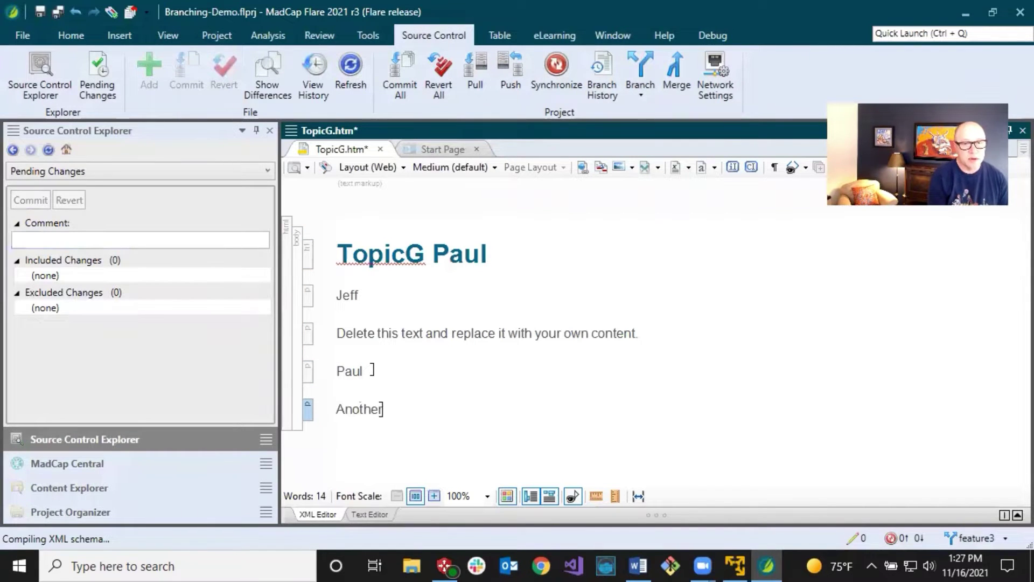
{"action": "type", "text": " change from Paul"}
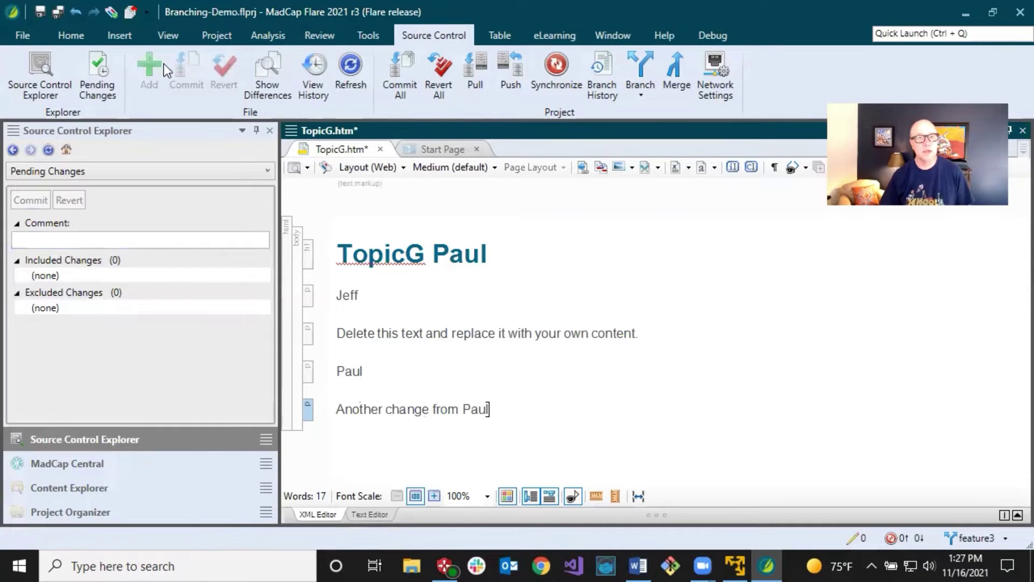
{"action": "left_click", "coordinate": [61, 13]}
Commit the host's TopicG.htm with the second author's first name followed by 2 as comment and synchronize feature3 with MadCapCentral.
{"action": "left_click", "coordinate": [76, 239]}
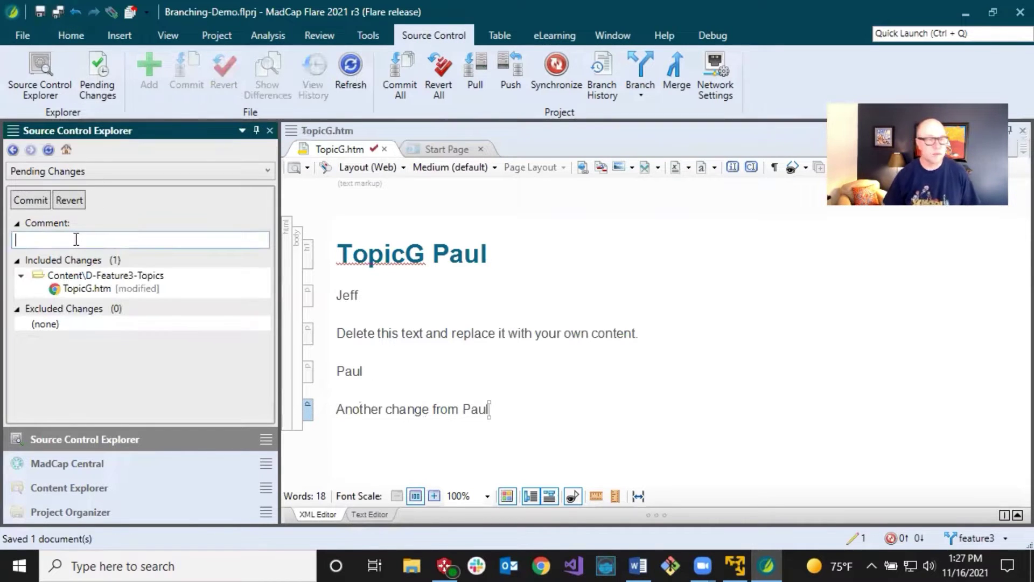
{"action": "type", "text": "Paul2"}
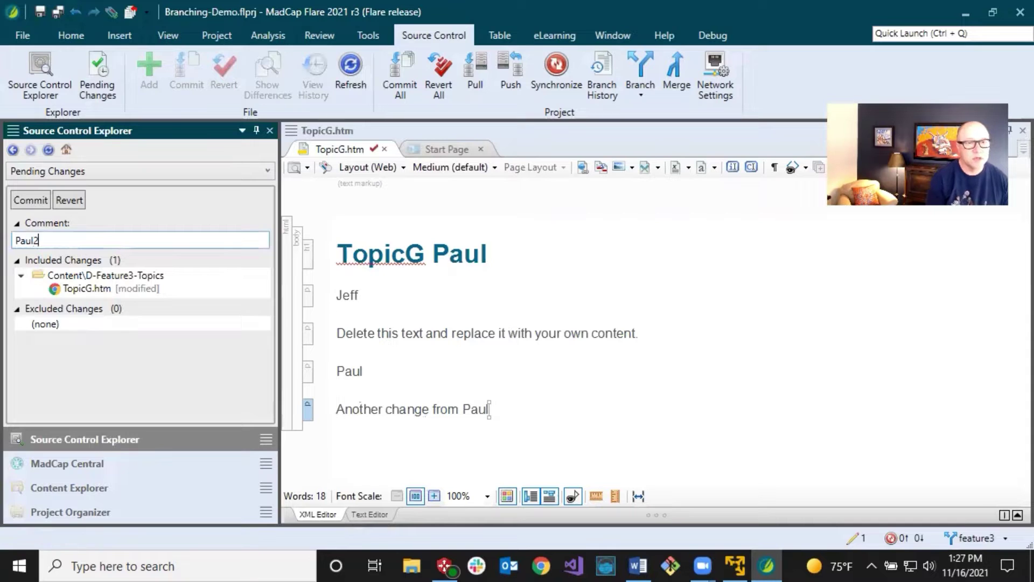
{"action": "left_click", "coordinate": [22, 204]}
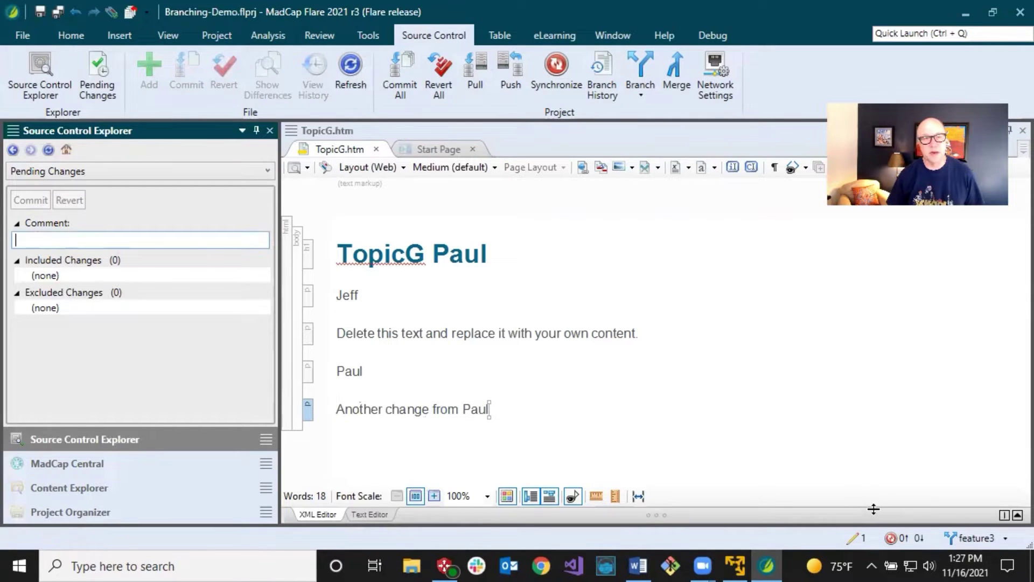
{"action": "left_click", "coordinate": [904, 538]}
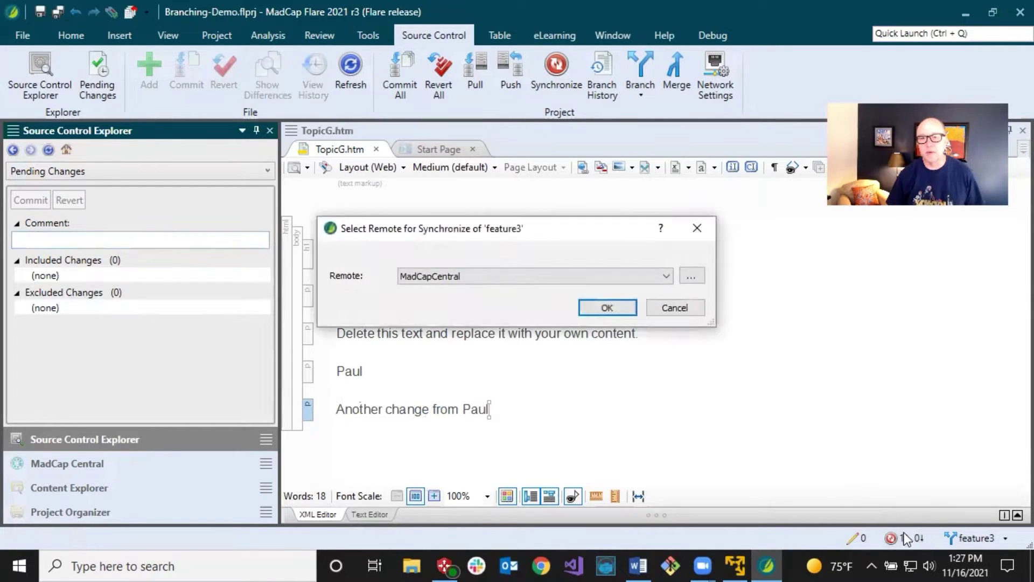
{"action": "left_click", "coordinate": [616, 309]}
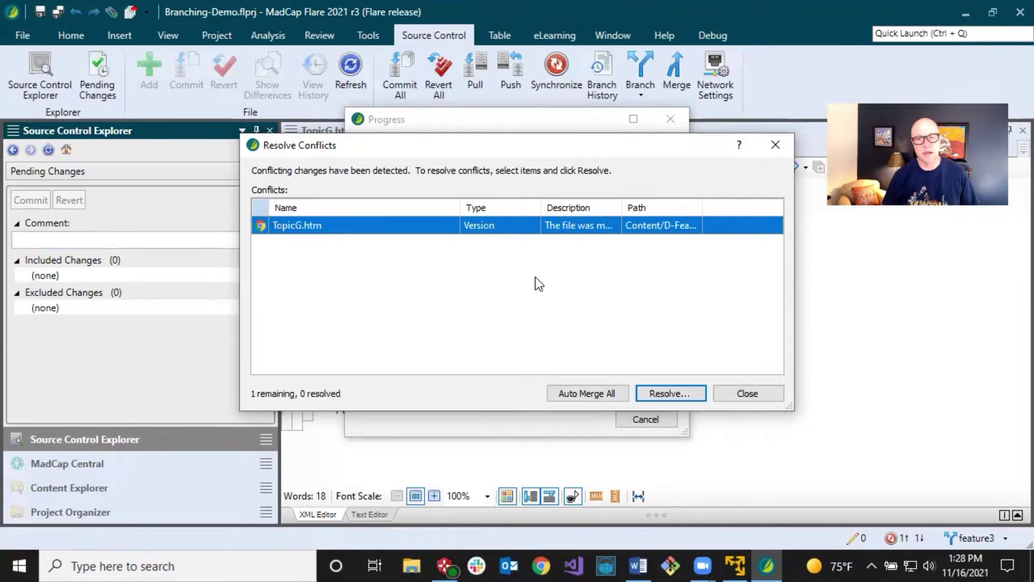
Start resolving the TopicG.htm version conflict with the "Merge changes in merge tool" option.
{"action": "left_click", "coordinate": [665, 394]}
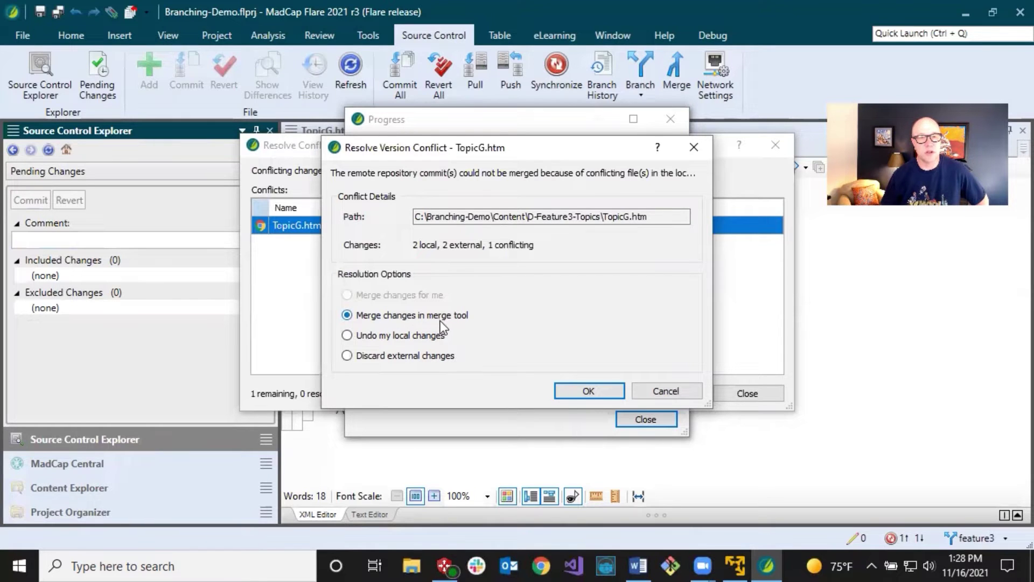
{"action": "left_click", "coordinate": [347, 337]}
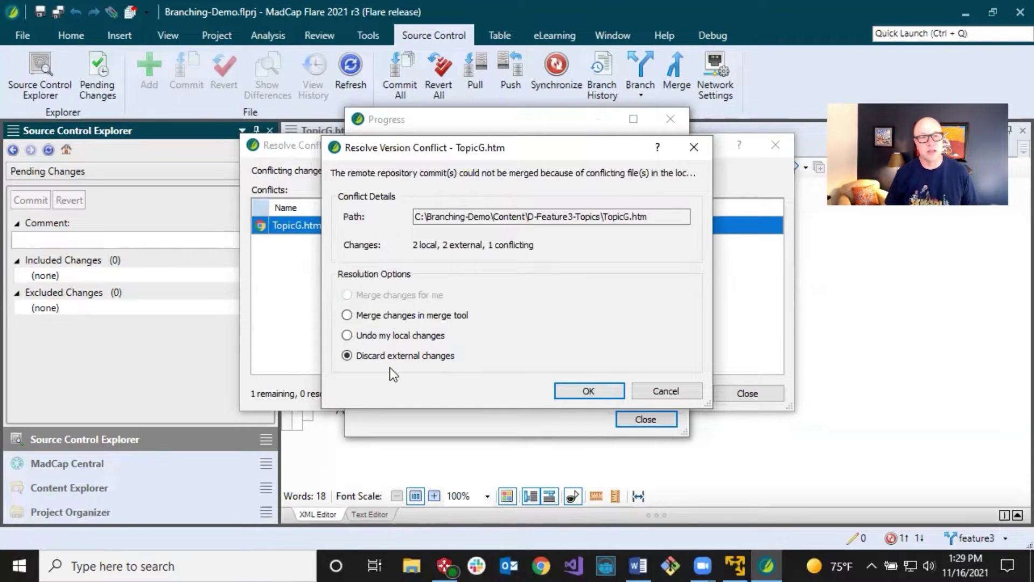
{"action": "left_click", "coordinate": [350, 316]}
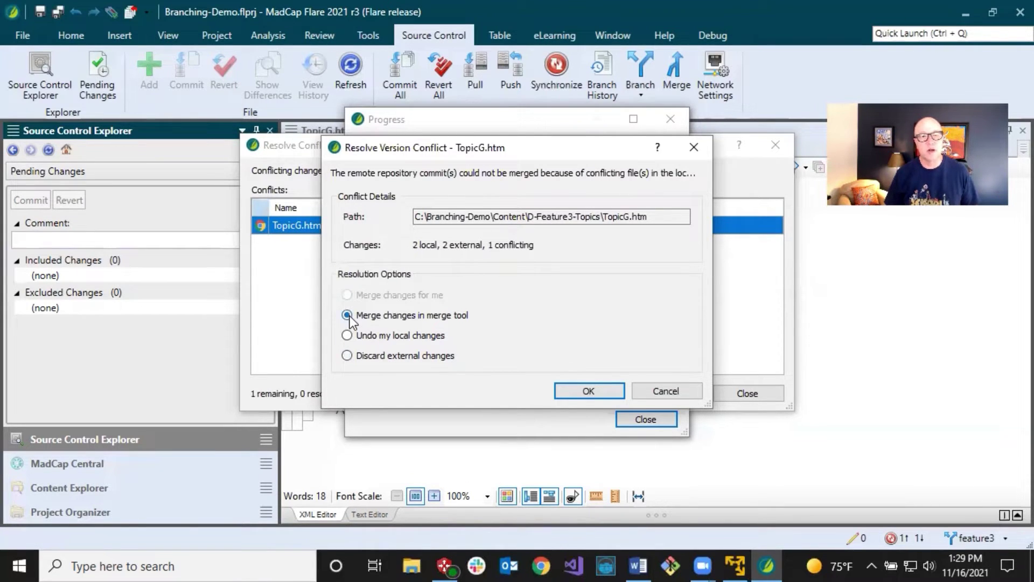
{"action": "left_click", "coordinate": [580, 384]}
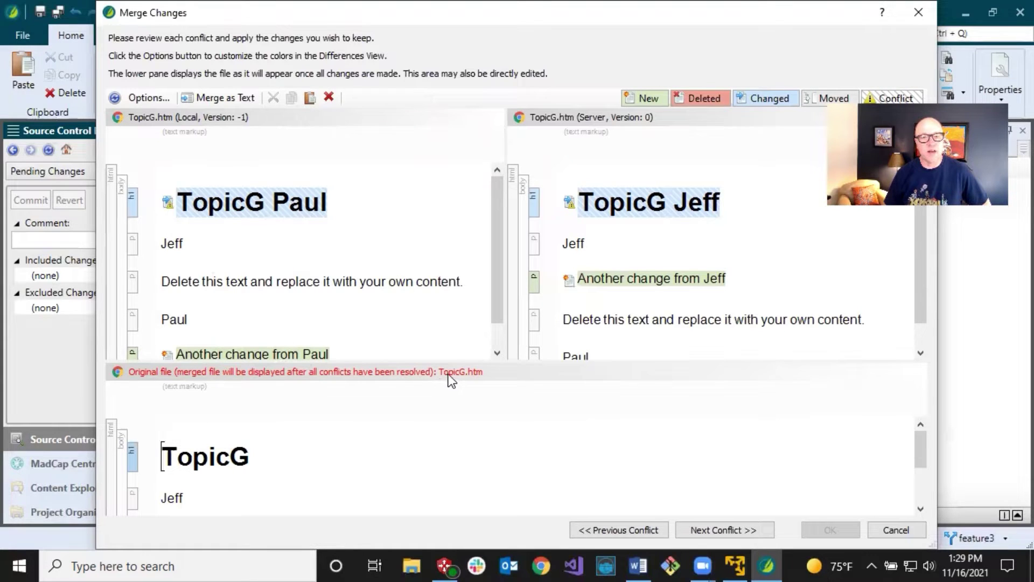
Enlarge the merged file area and compare the local and server versions of TopicG.htm in both text and XHTML merge views.
{"action": "left_click_drag", "start_coordinate": [451, 360], "coordinate": [450, 338]}
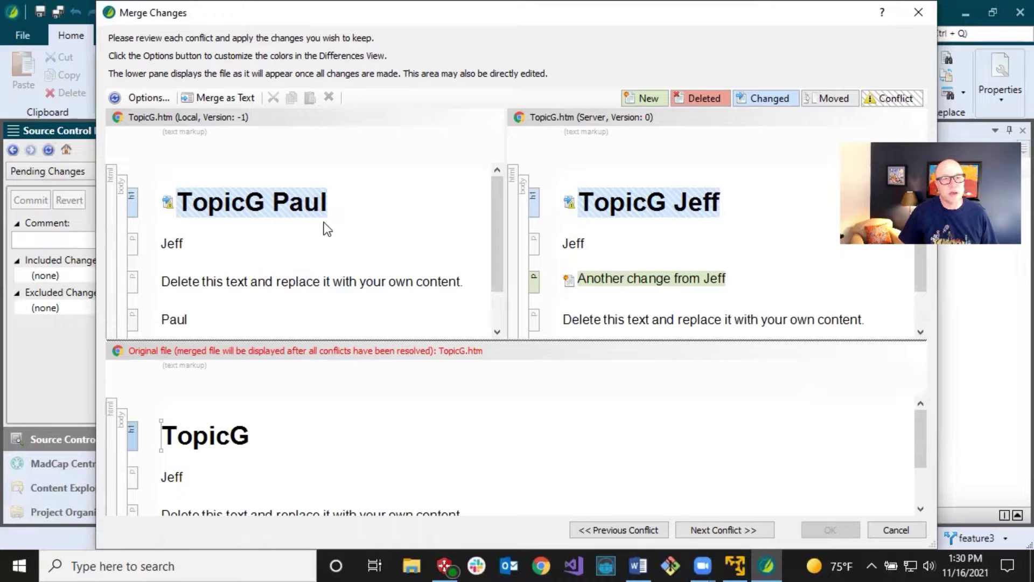
{"action": "left_click", "coordinate": [227, 99]}
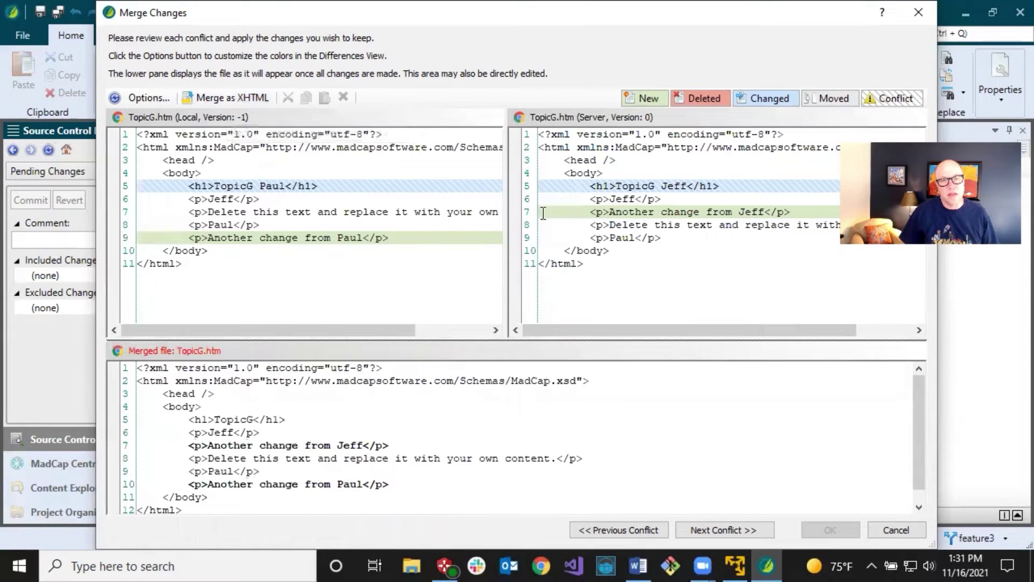
{"action": "left_click", "coordinate": [225, 99]}
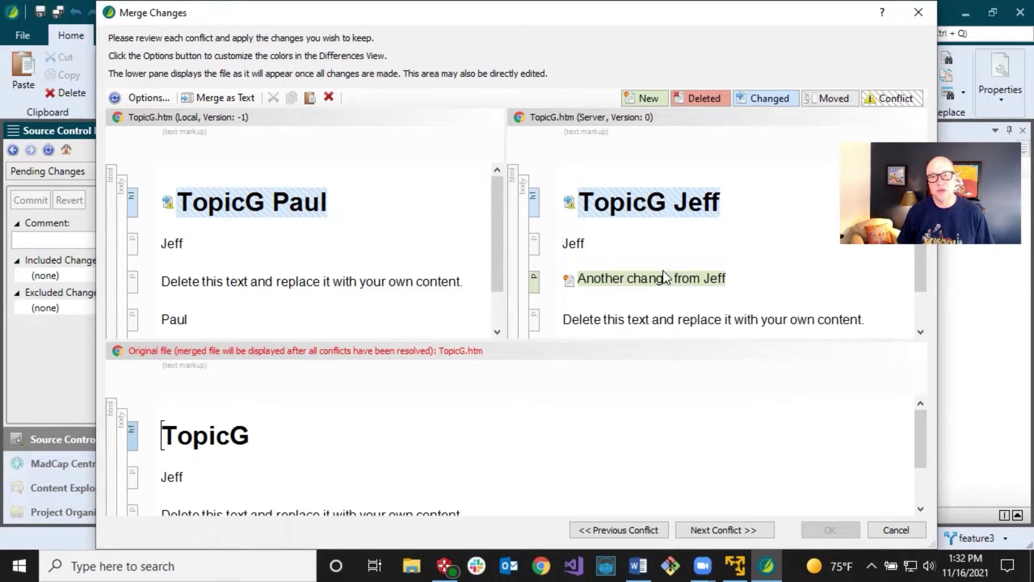
{"action": "scroll", "coordinate": [438, 257], "scroll_direction": "down", "scroll_amount": 1}
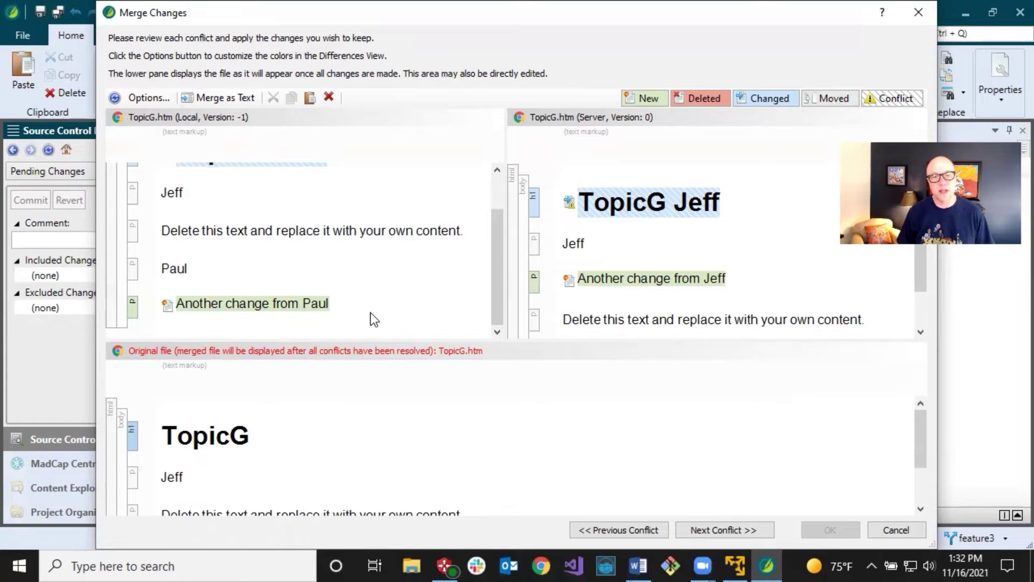
{"action": "scroll", "coordinate": [314, 276], "scroll_direction": "up", "scroll_amount": 2}
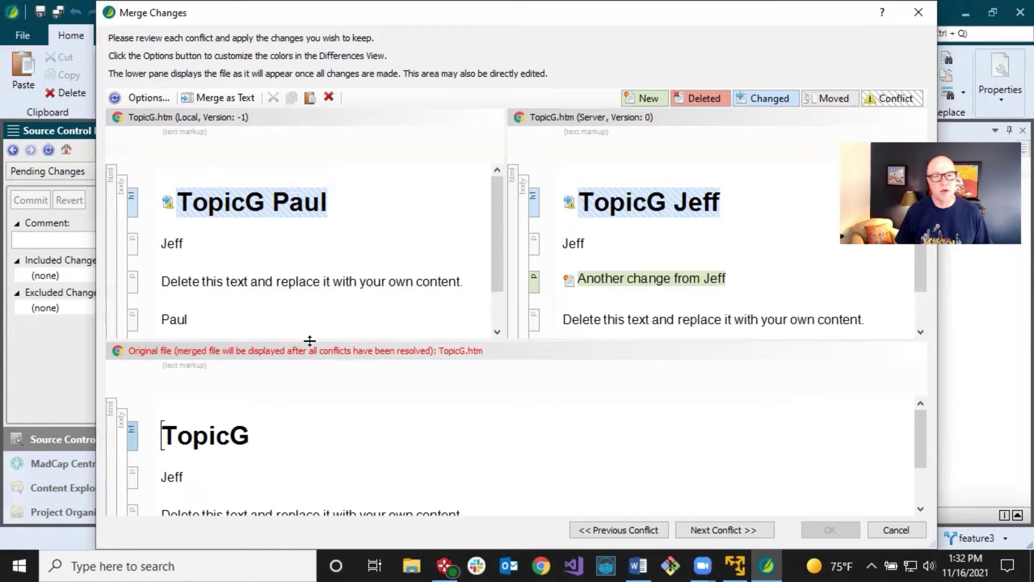
Keep the local version of the conflicting heading and append "and" plus the first author's first name to it in the merged file.
{"action": "left_click", "coordinate": [169, 203]}
{"action": "left_click", "coordinate": [317, 432]}
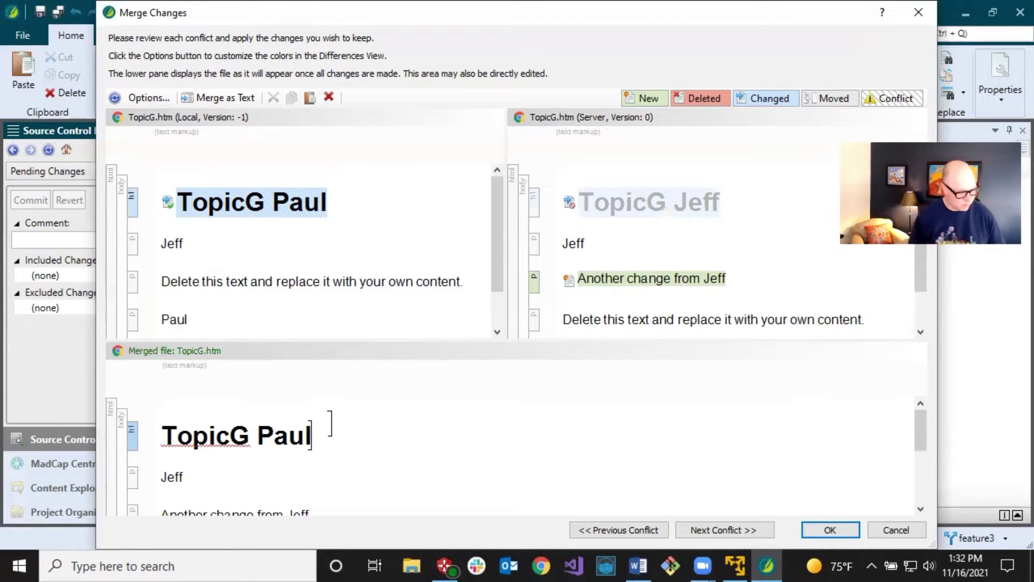
{"action": "type", "text": "and Jeff"}
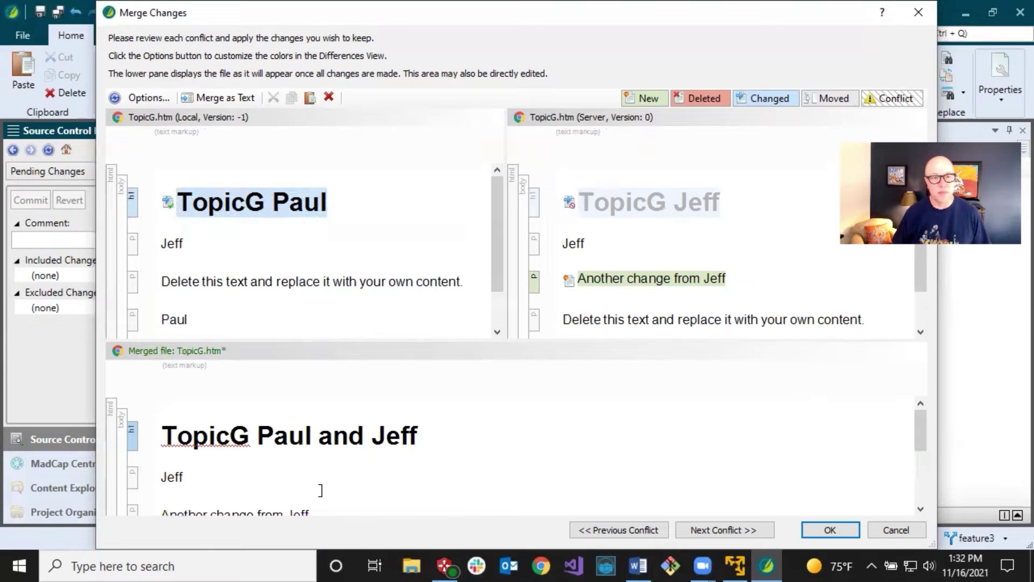
Check both authors' added paragraphs in the merged TopicG.htm and accept the merge.
{"action": "scroll", "coordinate": [279, 463], "scroll_direction": "down", "scroll_amount": 2}
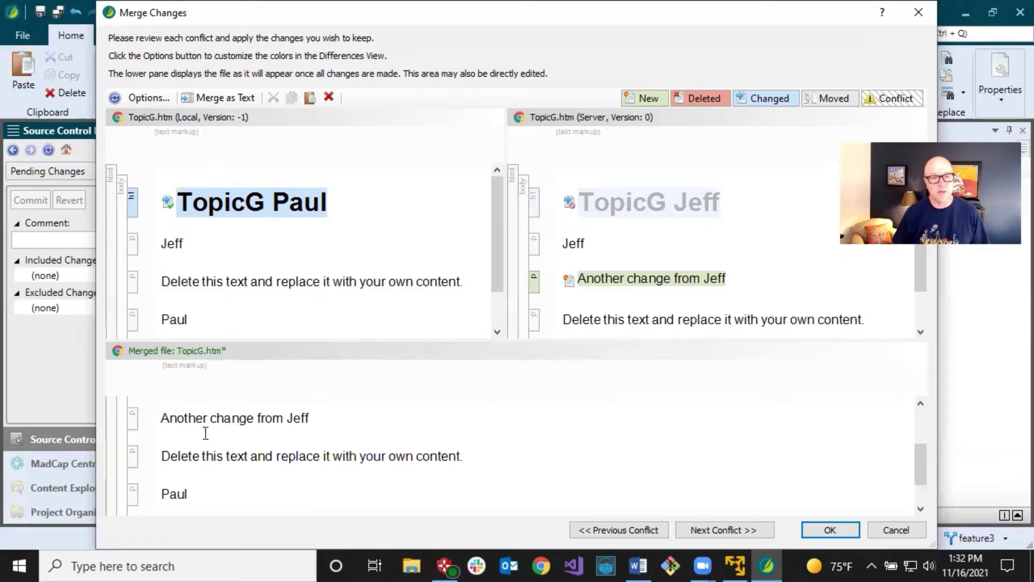
{"action": "scroll", "coordinate": [254, 439], "scroll_direction": "down", "scroll_amount": 1}
{"action": "scroll", "coordinate": [370, 283], "scroll_direction": "down", "scroll_amount": 1}
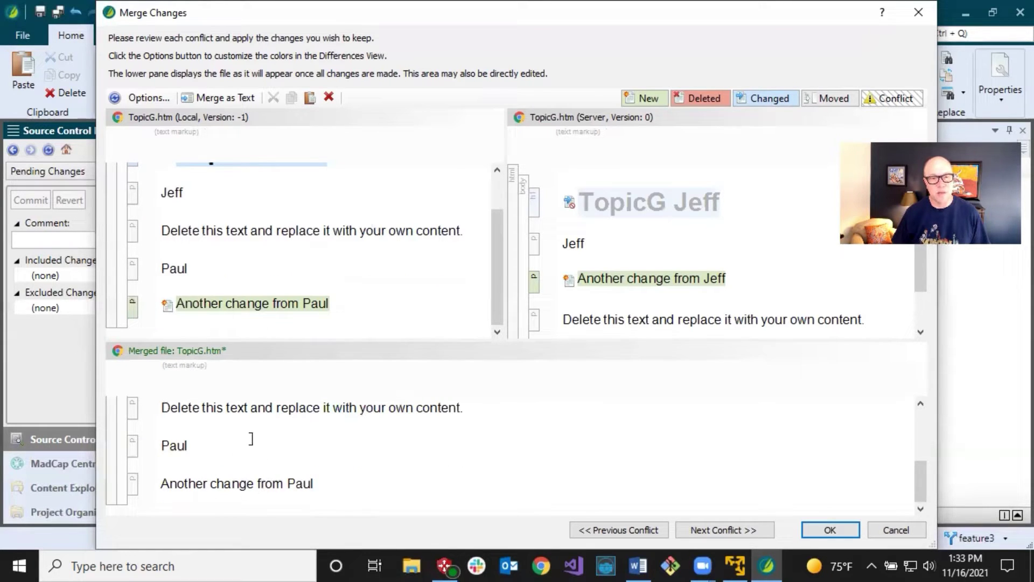
{"action": "scroll", "coordinate": [252, 437], "scroll_direction": "up", "scroll_amount": 3}
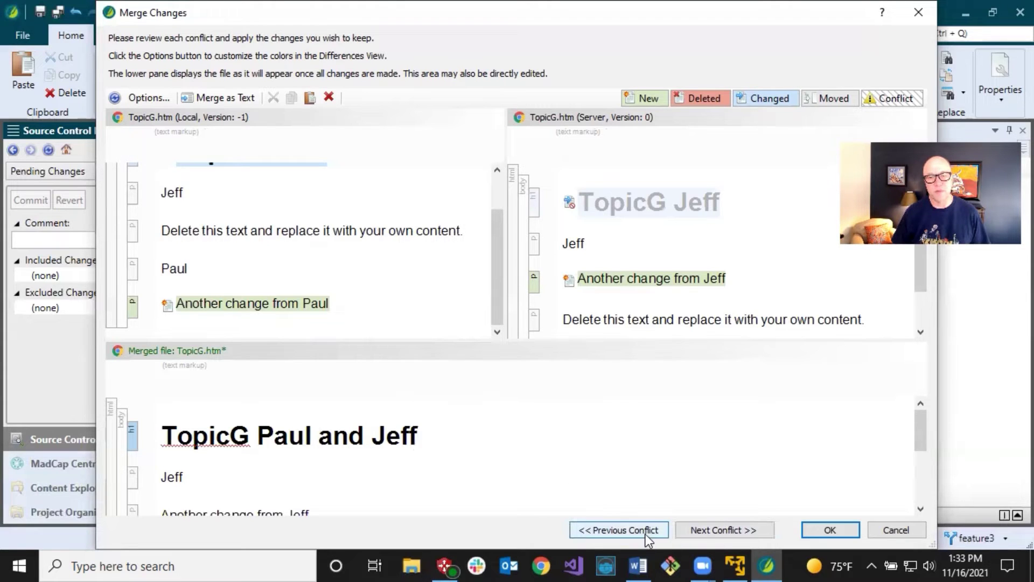
{"action": "left_click", "coordinate": [831, 530]}
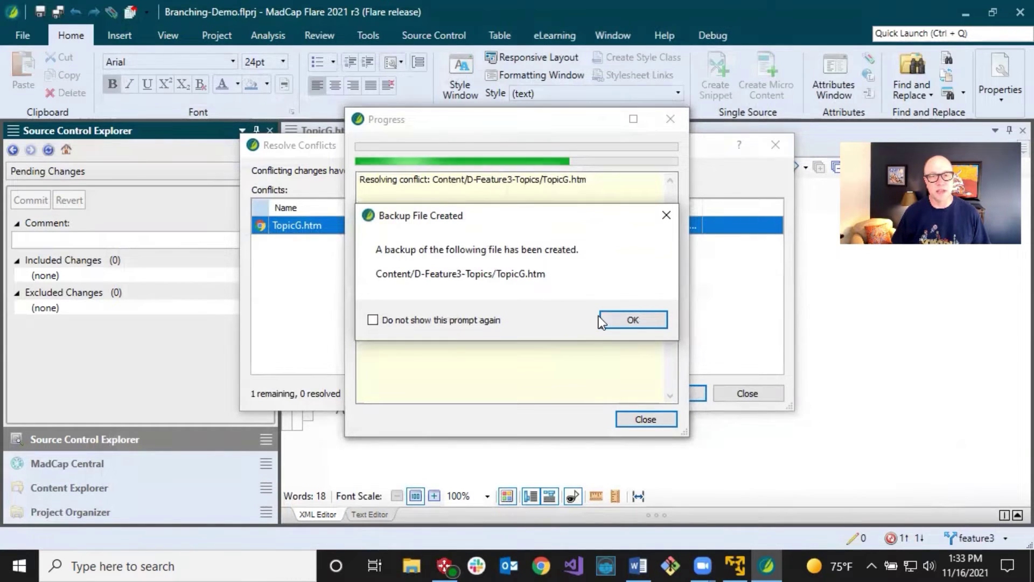
Acknowledge the TopicG.htm backup, the resolved conflict and the synchronization notice.
{"action": "left_click", "coordinate": [617, 320]}
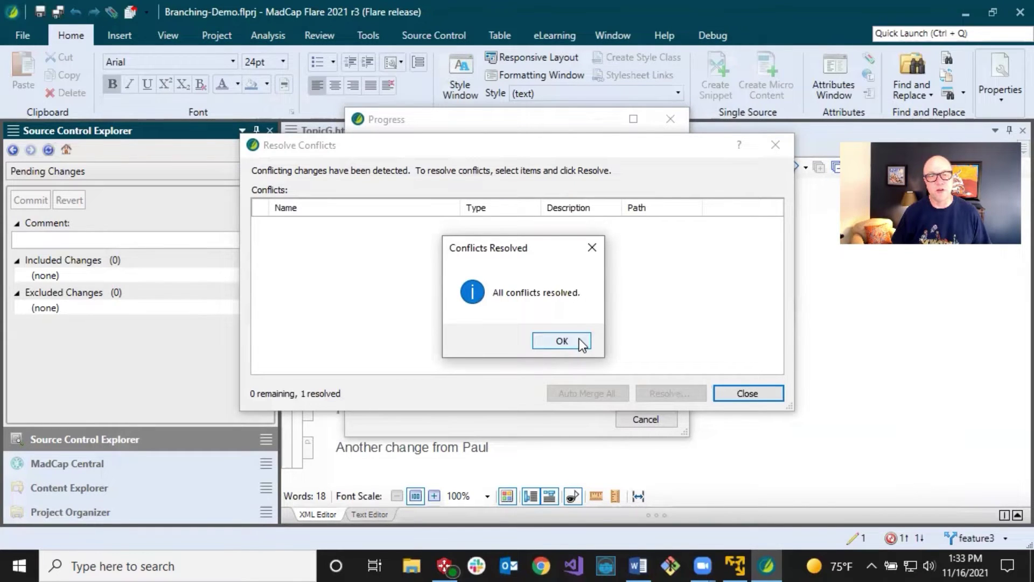
{"action": "left_click", "coordinate": [580, 340]}
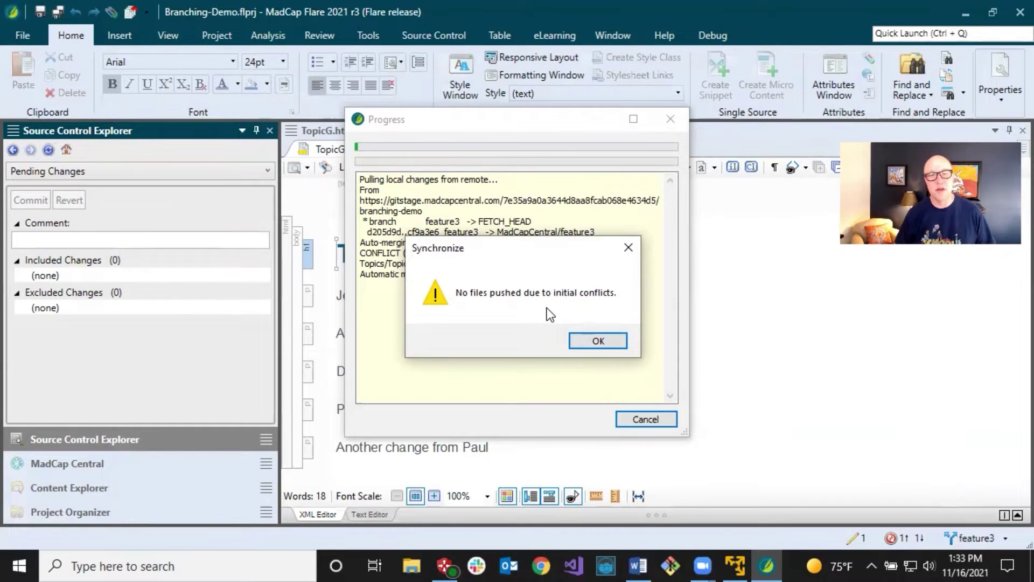
{"action": "left_click", "coordinate": [598, 342]}
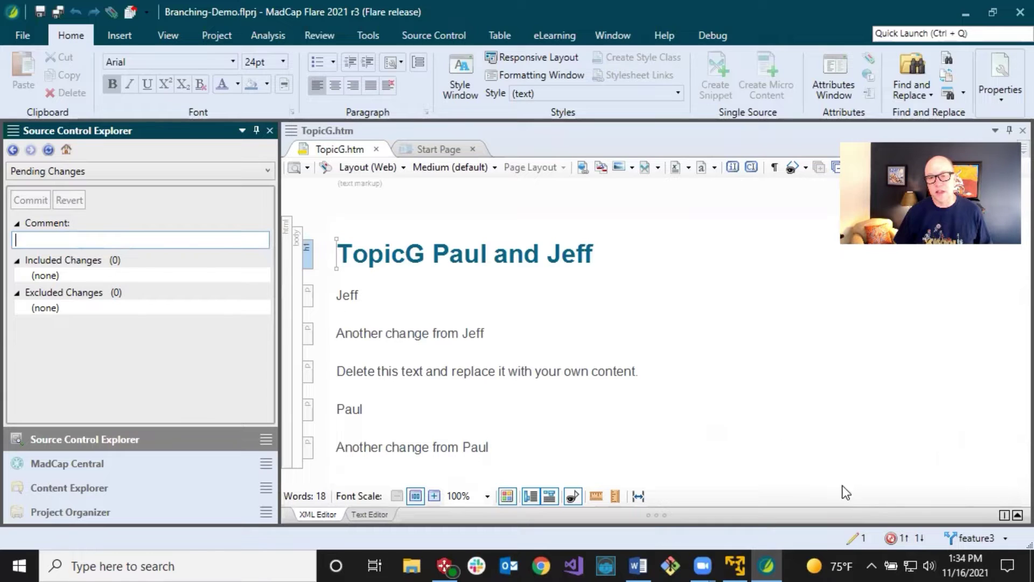
Commit the TopicG.htm conflict resolution with the default comment and synchronize feature3 with the MadCapCentral remote.
{"action": "left_click", "coordinate": [900, 536]}
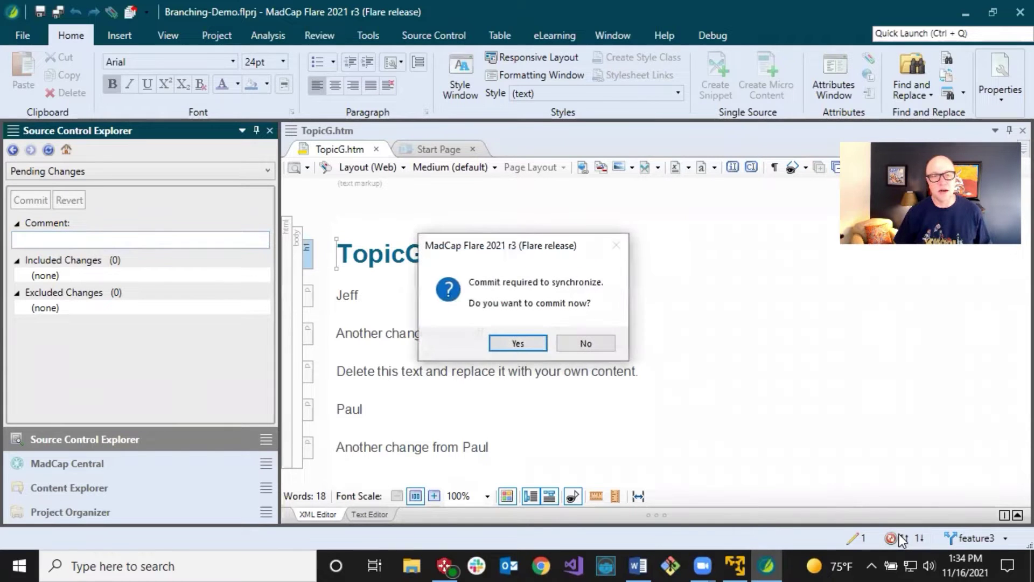
{"action": "left_click", "coordinate": [518, 345]}
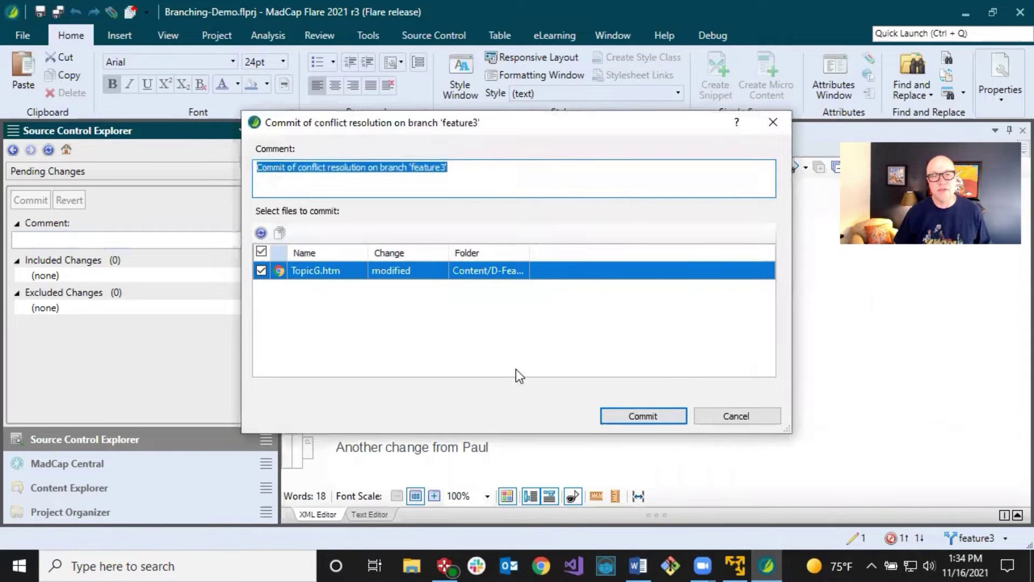
{"action": "left_click", "coordinate": [299, 172]}
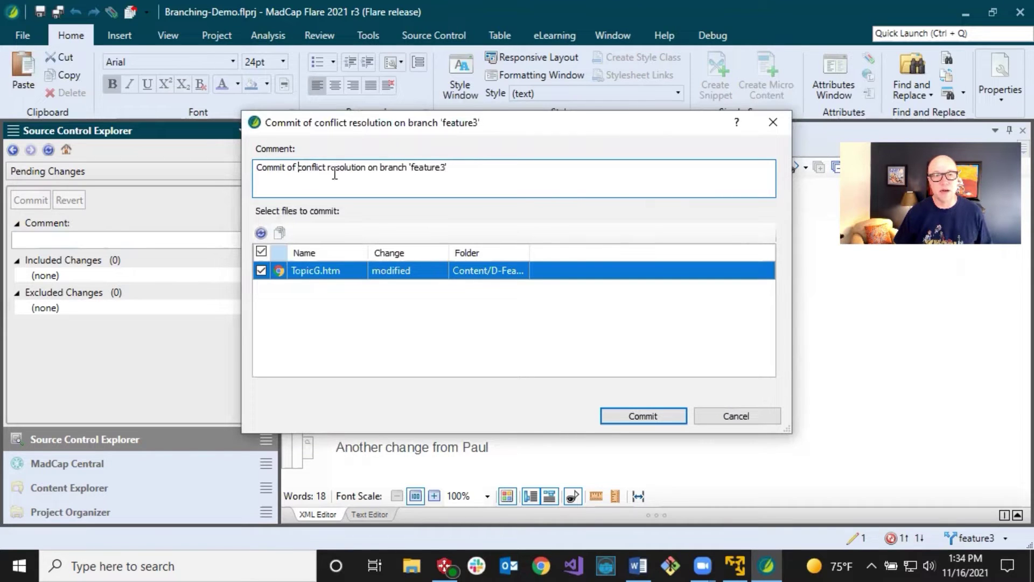
{"action": "left_click", "coordinate": [454, 169]}
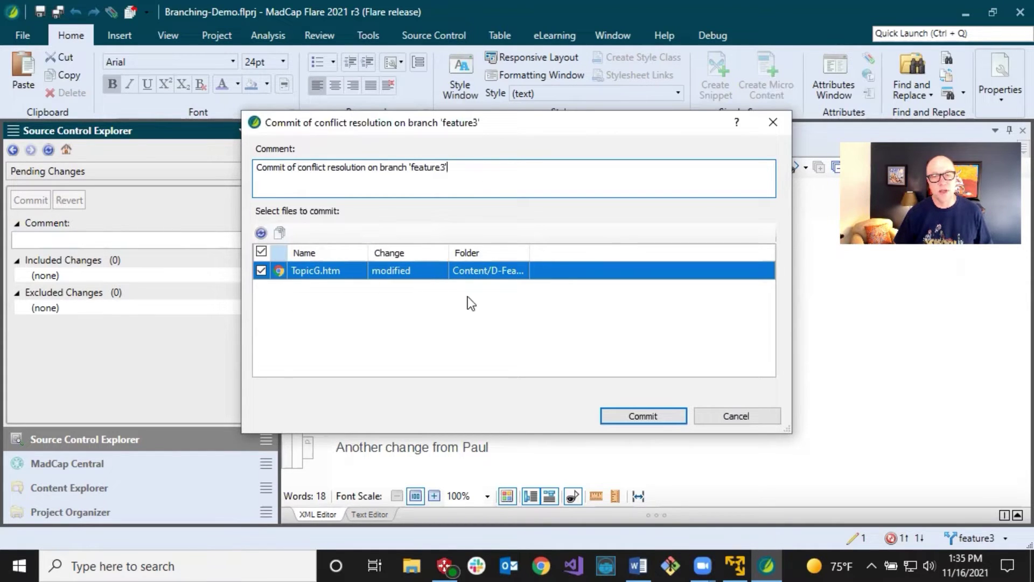
{"action": "left_click", "coordinate": [631, 415]}
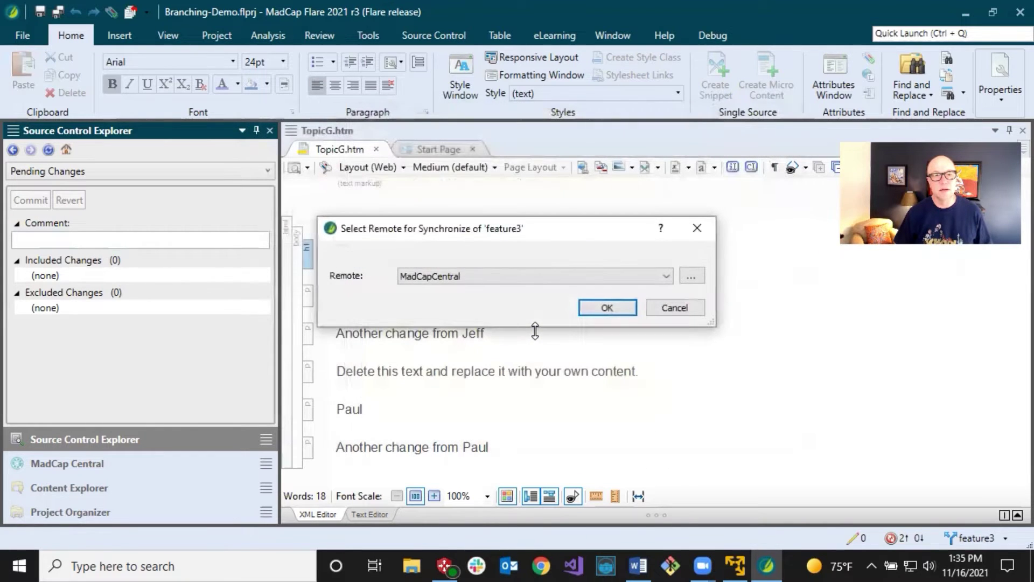
{"action": "left_click", "coordinate": [607, 308]}
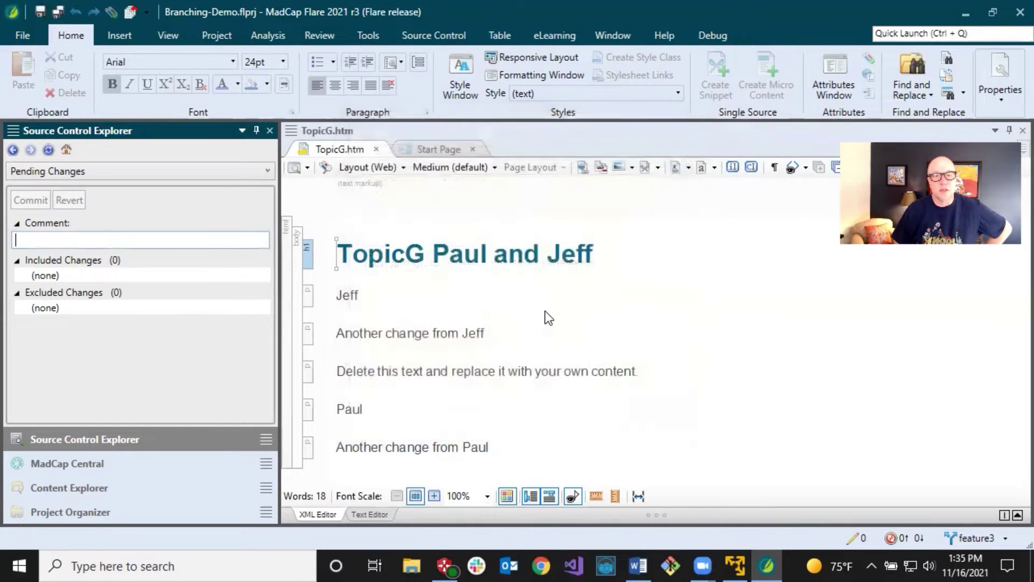
{"action": "left_click", "coordinate": [549, 259]}
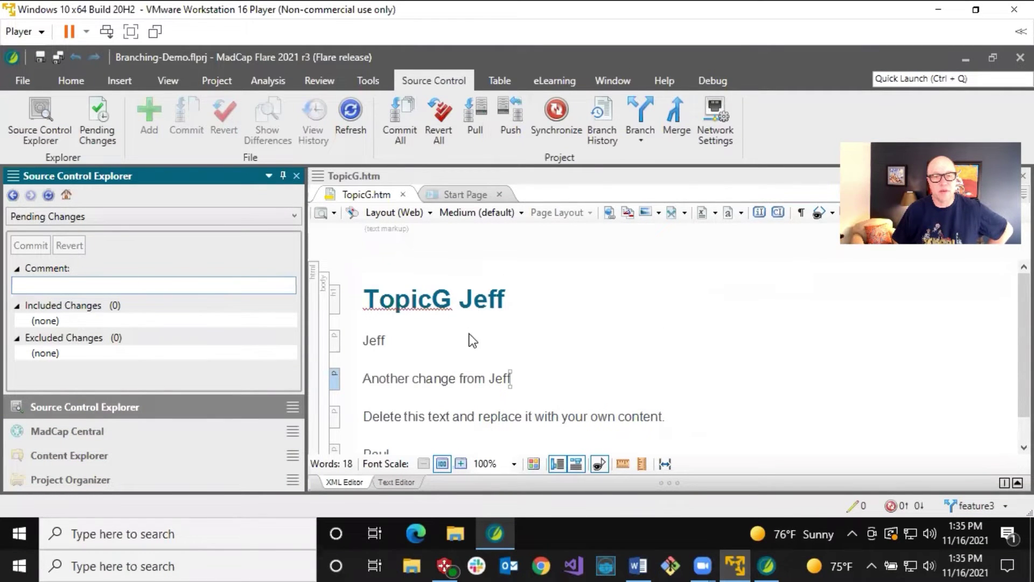
In the second author's Flare project in the virtual machine, pull feature3 from MadCapCentral and review the merged TopicG.htm.
{"action": "left_click", "coordinate": [476, 118]}
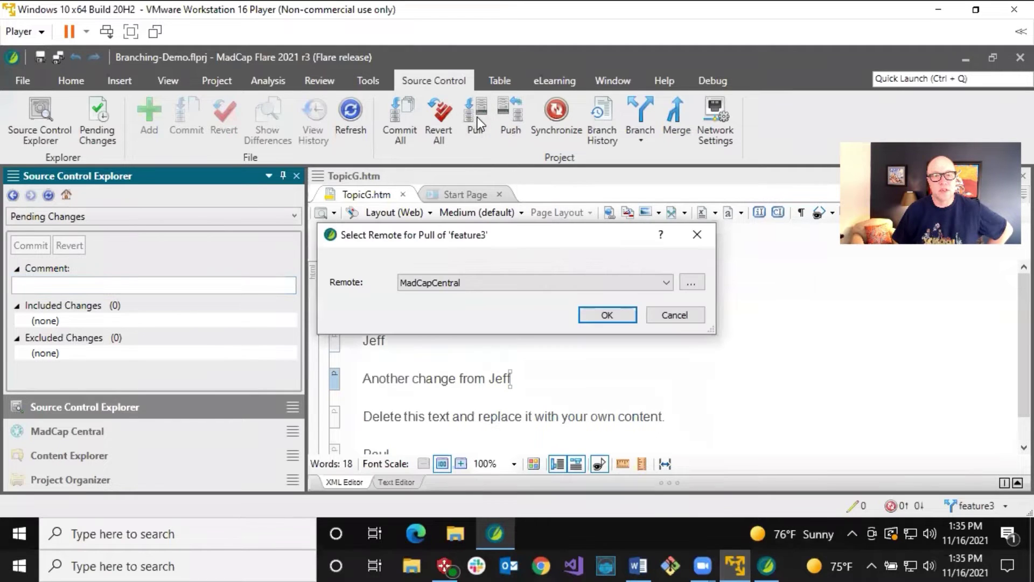
{"action": "left_click", "coordinate": [591, 314]}
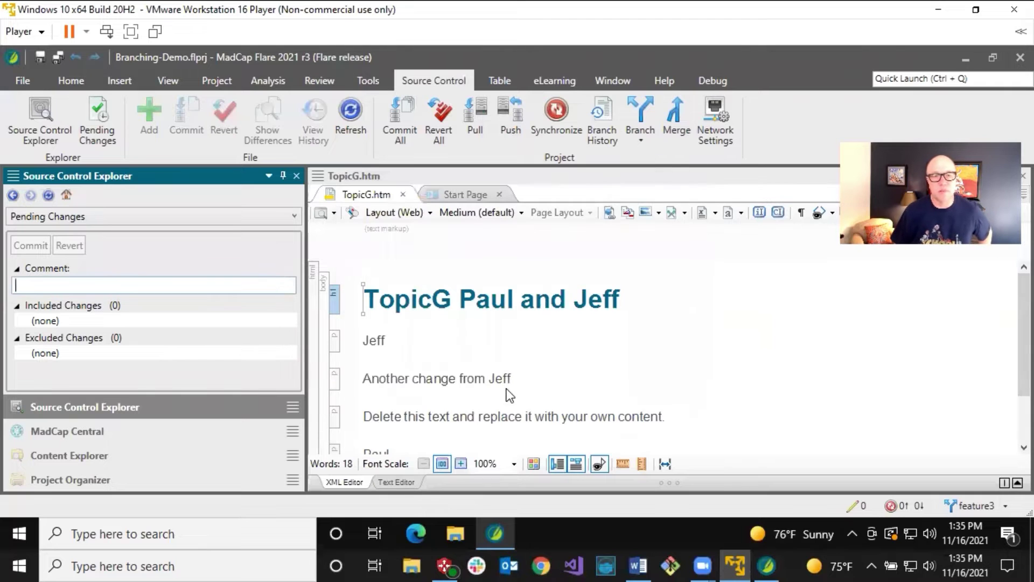
{"action": "left_click", "coordinate": [512, 385]}
{"action": "scroll", "coordinate": [520, 375], "scroll_direction": "down", "scroll_amount": 2}
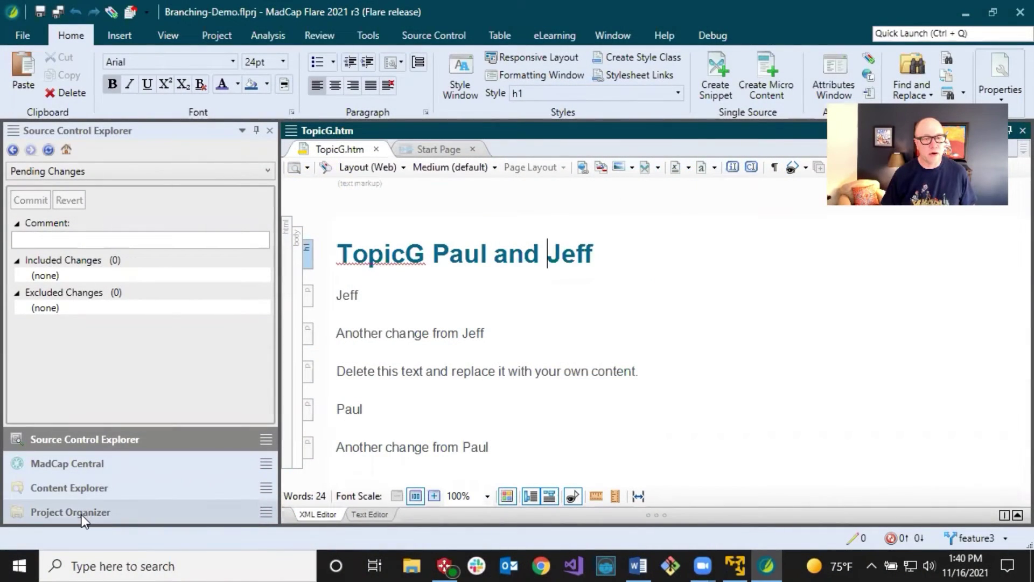
In the first author's Flare project, open the primary Online TOC and expand its Getting Started book.
{"action": "left_click", "coordinate": [81, 512]}
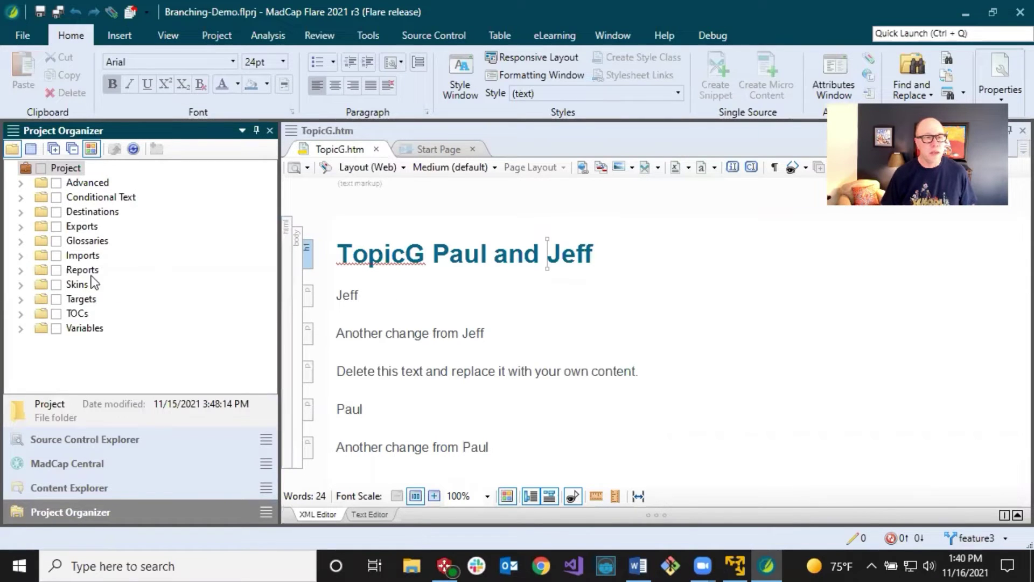
{"action": "left_click", "coordinate": [21, 314]}
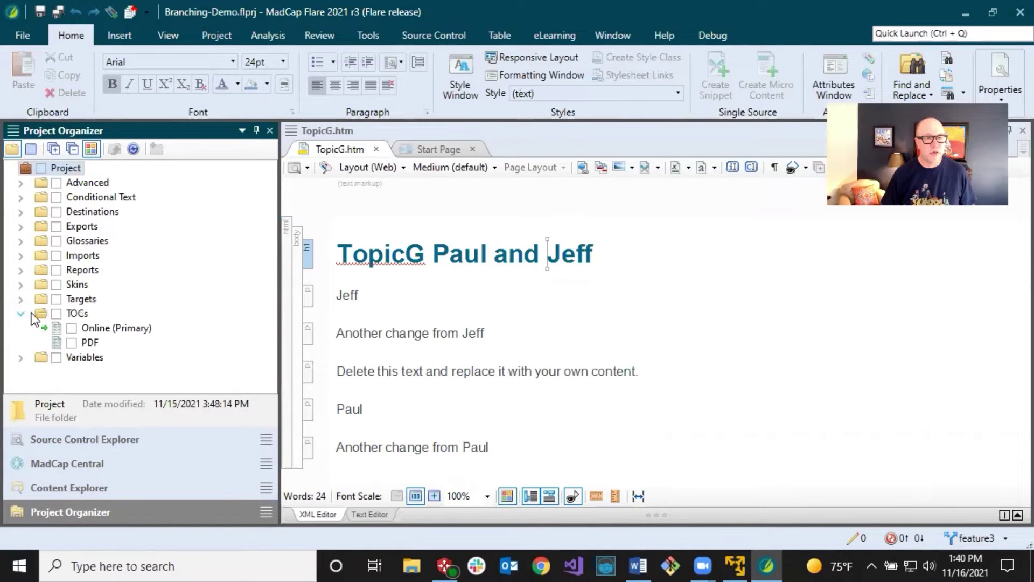
{"action": "double_click", "coordinate": [89, 329]}
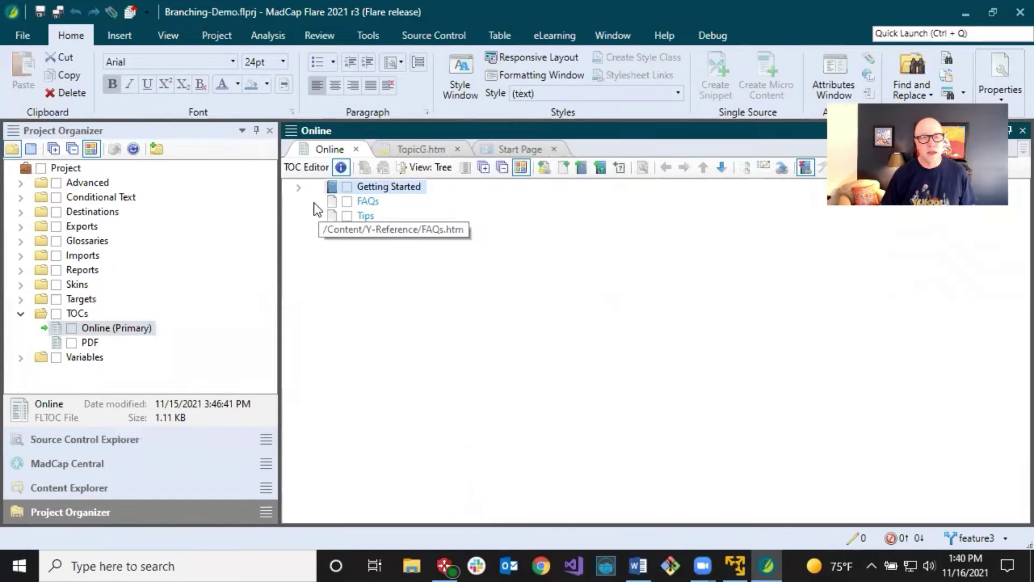
{"action": "left_click", "coordinate": [298, 187]}
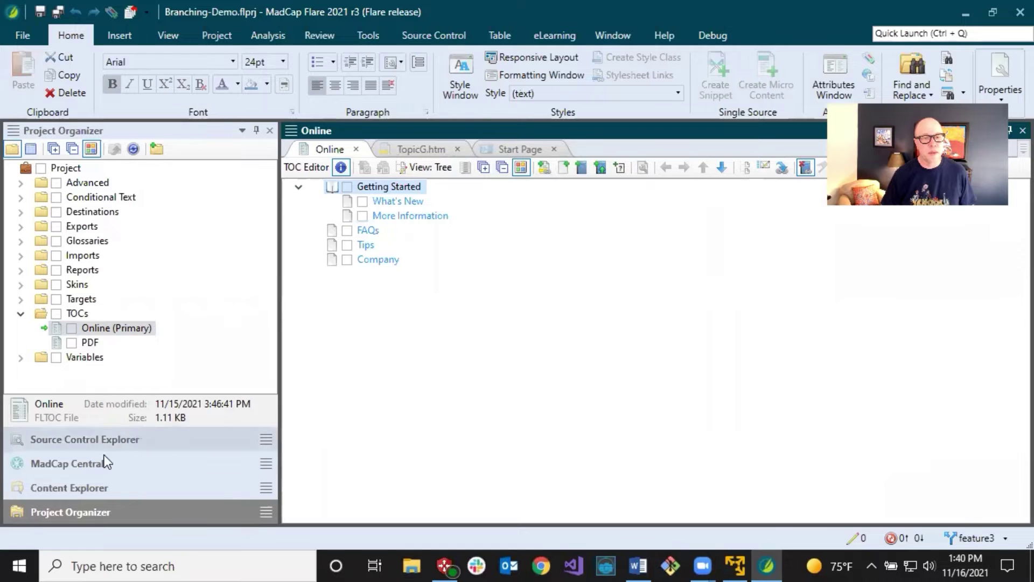
Add TopicG.htm from D-Feature3-Topics to the Online TOC between the Getting Started book and FAQs, and save it.
{"action": "left_click", "coordinate": [93, 485]}
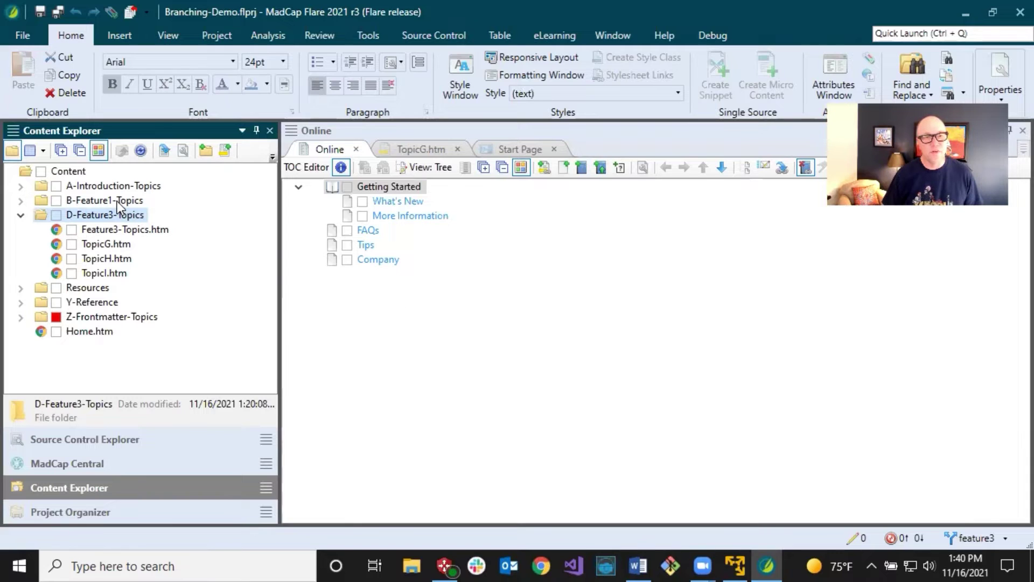
{"action": "left_click", "coordinate": [137, 207]}
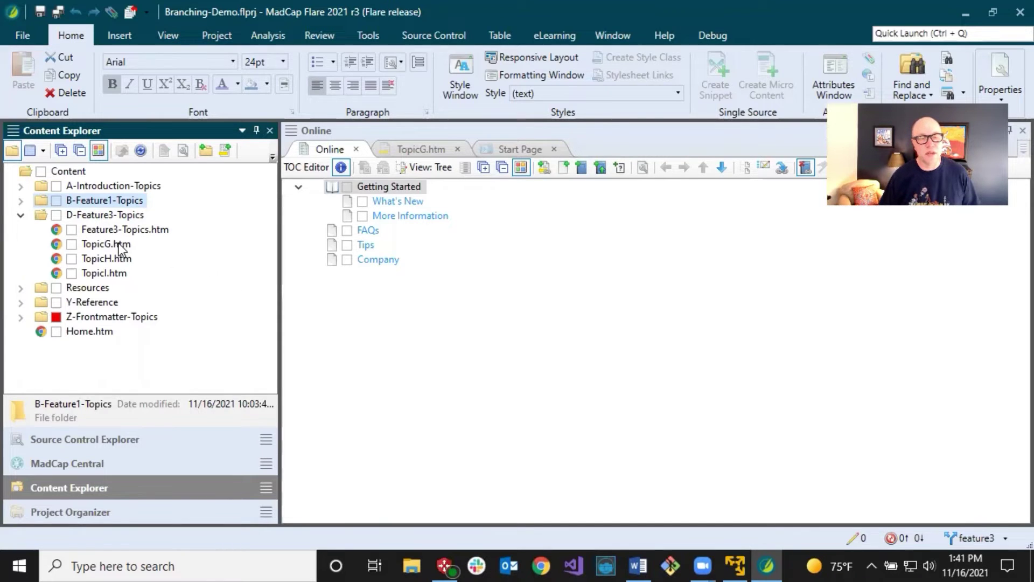
{"action": "left_click_drag", "start_coordinate": [119, 248], "coordinate": [351, 224]}
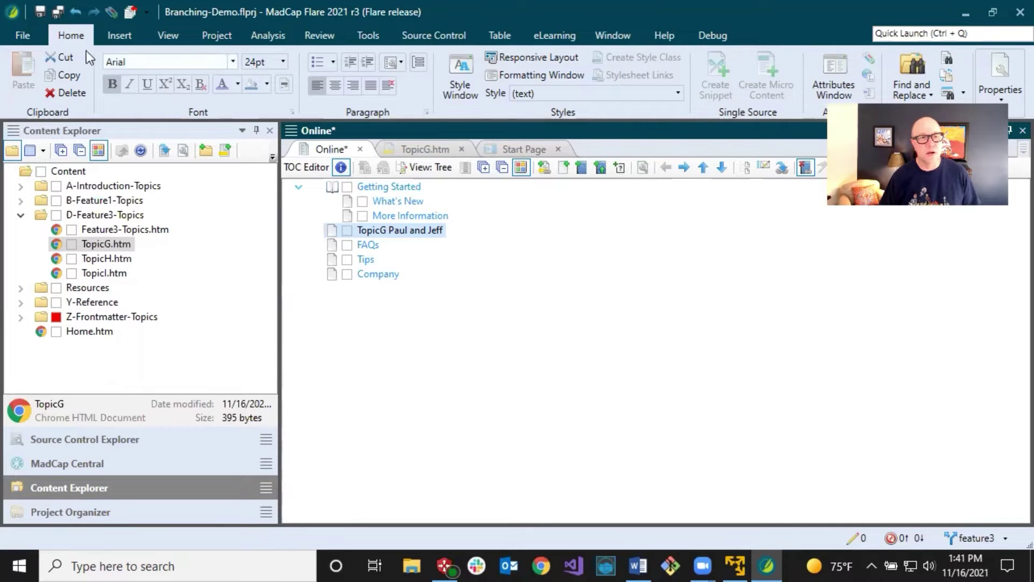
{"action": "left_click", "coordinate": [41, 14]}
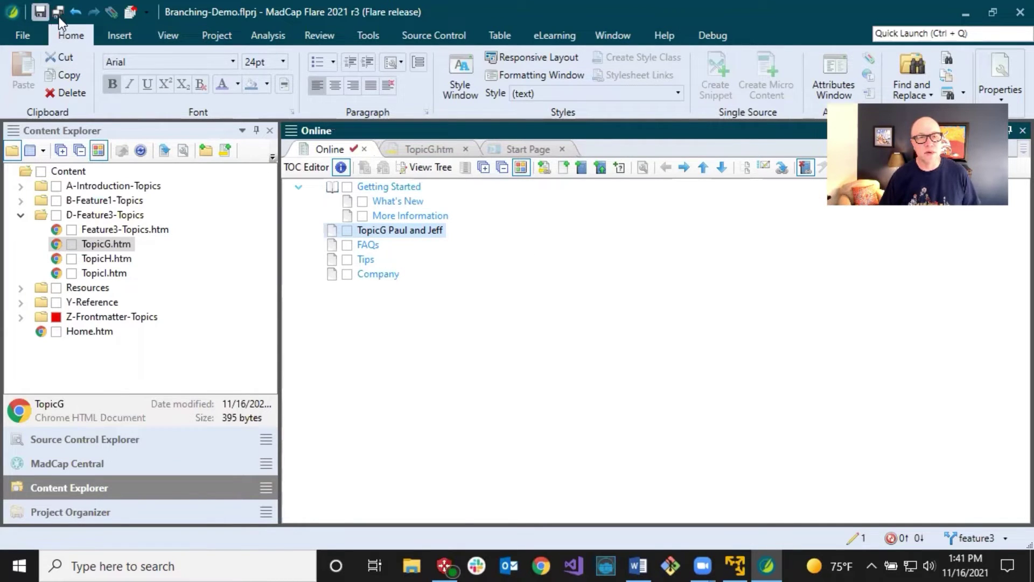
Commit Online.fltoc with the first author's first name and "TOC" as comment, and synchronize feature3 with MadCapCentral.
{"action": "left_click", "coordinate": [861, 534]}
{"action": "left_click", "coordinate": [107, 240]}
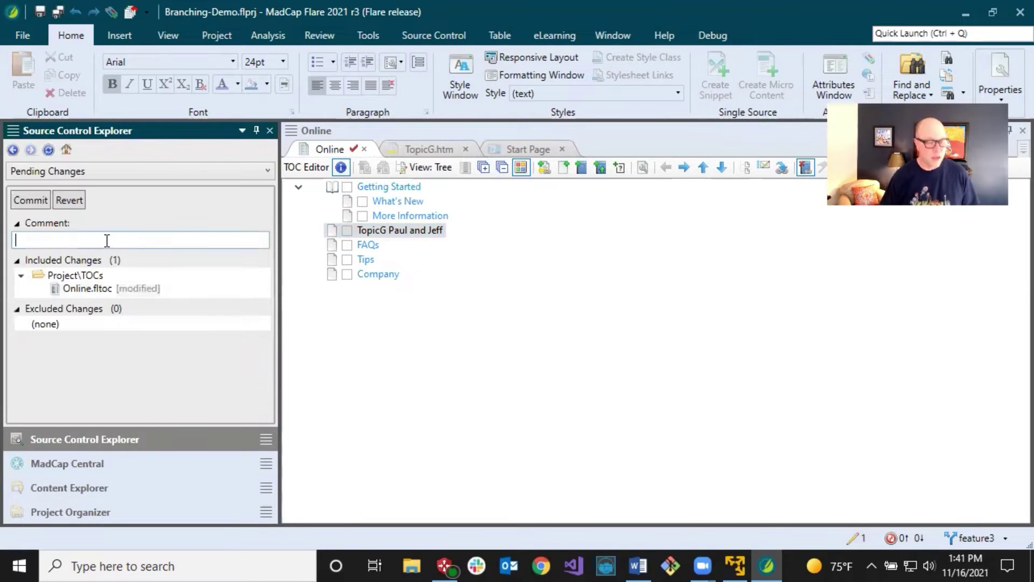
{"action": "type", "text": "Paulj"}
{"action": "key", "text": "BackSpace"}
{"action": "type", "text": "TOC"}
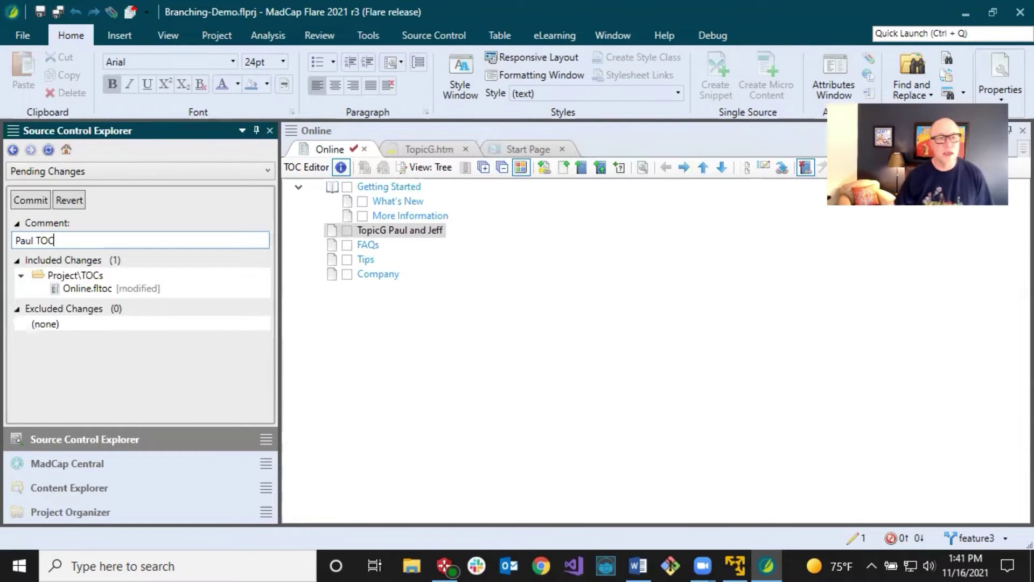
{"action": "left_click", "coordinate": [32, 201]}
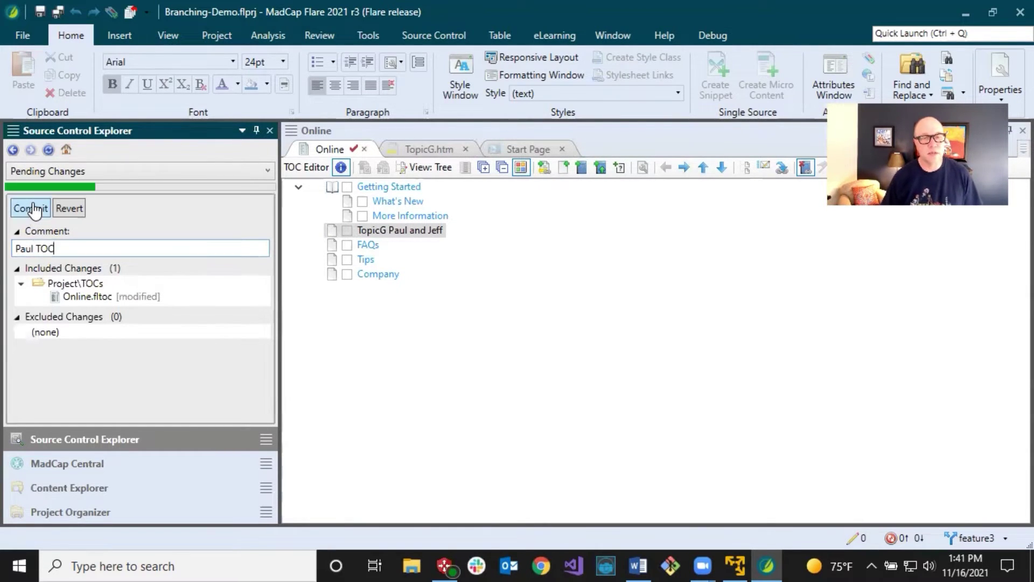
{"action": "left_click", "coordinate": [903, 536]}
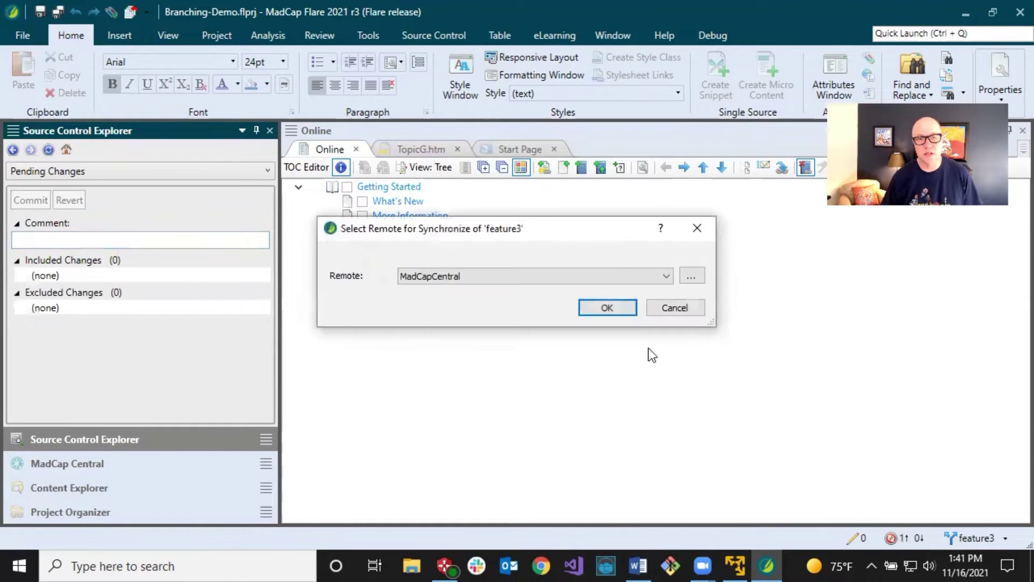
{"action": "left_click", "coordinate": [619, 313]}
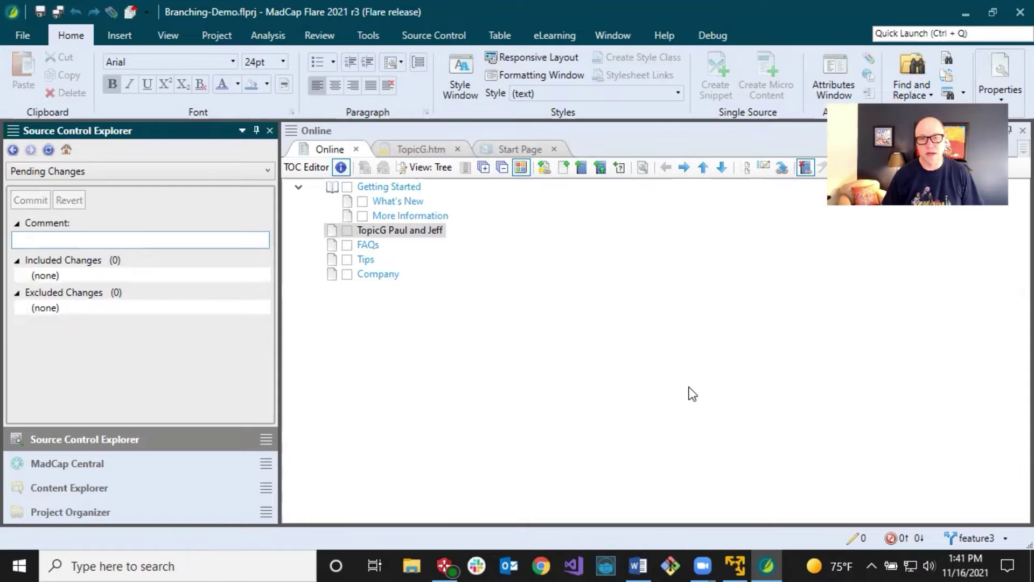
Switch to the second author's Flare project in the virtual machine and open its primary Online TOC.
{"action": "left_click", "coordinate": [735, 566]}
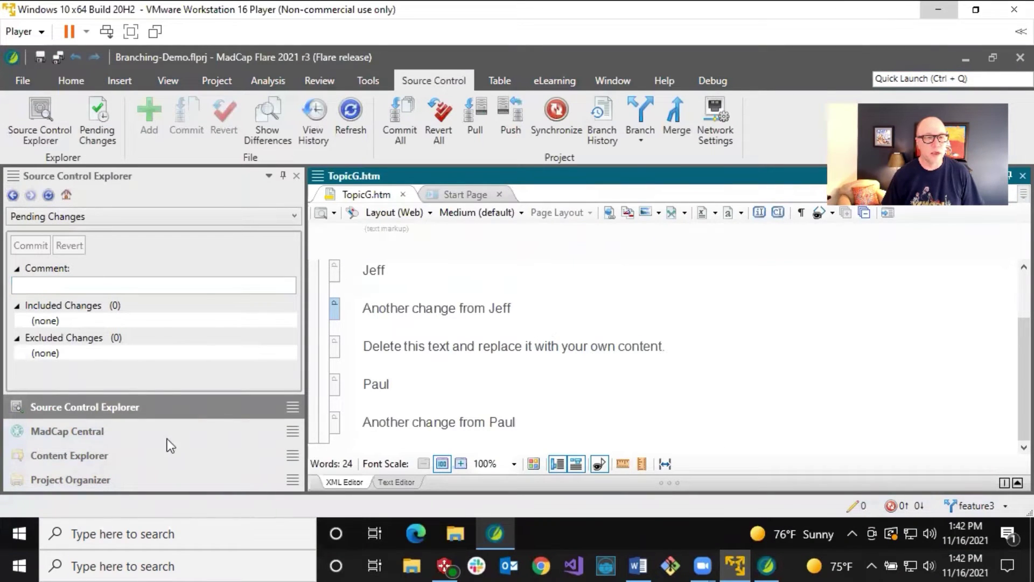
{"action": "left_click", "coordinate": [109, 477]}
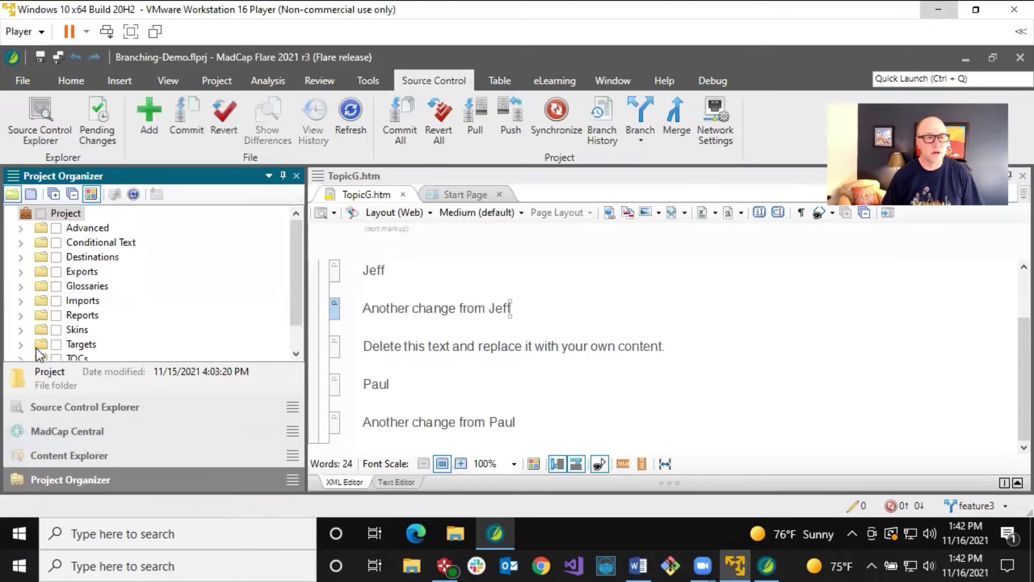
{"action": "left_click", "coordinate": [73, 330]}
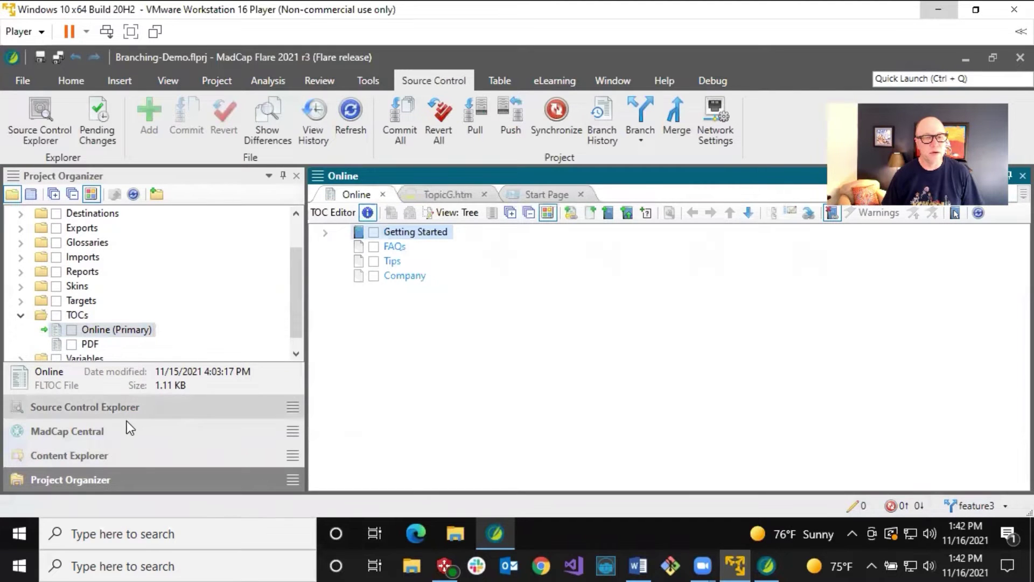
Add TopicI.htm from D-Feature3-Topics to the Online TOC below Company and save the TOC.
{"action": "left_click", "coordinate": [112, 454]}
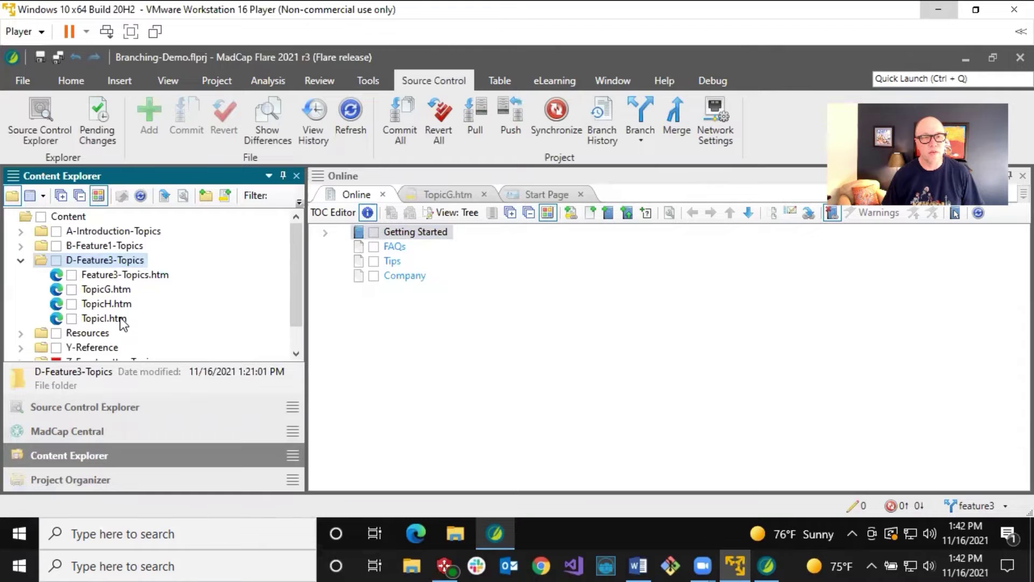
{"action": "left_click_drag", "start_coordinate": [124, 323], "coordinate": [386, 290]}
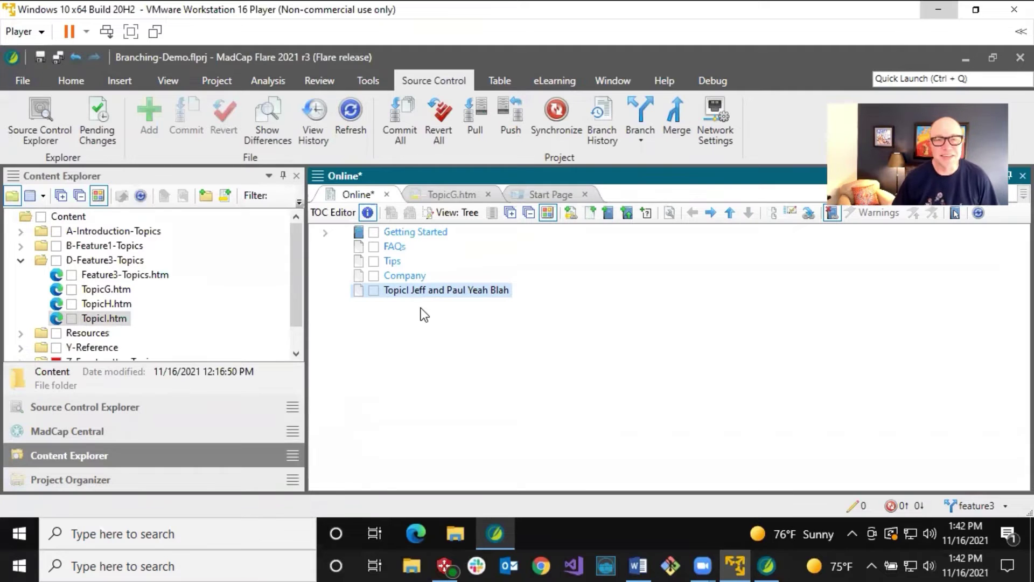
{"action": "left_click", "coordinate": [58, 57]}
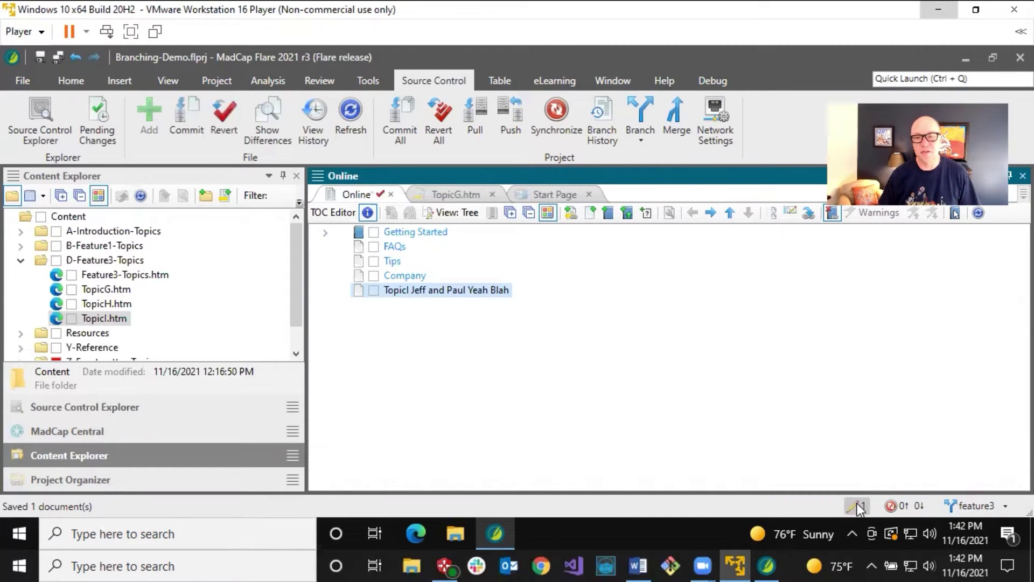
Commit the second author's modified Online.fltoc with that author's first name and "TOC" as comment.
{"action": "left_click", "coordinate": [857, 505]}
{"action": "left_click", "coordinate": [65, 285]}
{"action": "type", "text": "J"}
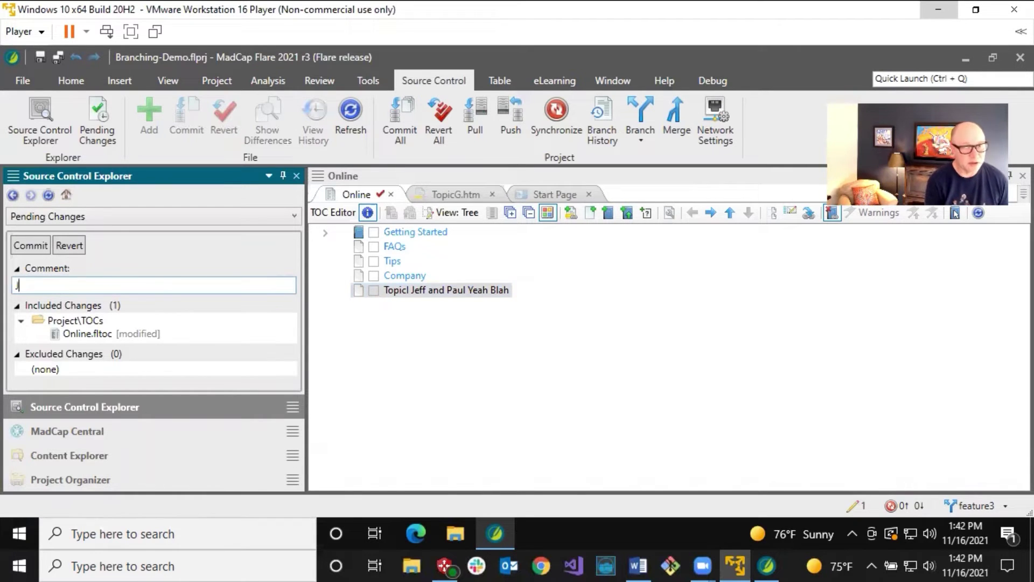
{"action": "type", "text": "eff TOC"}
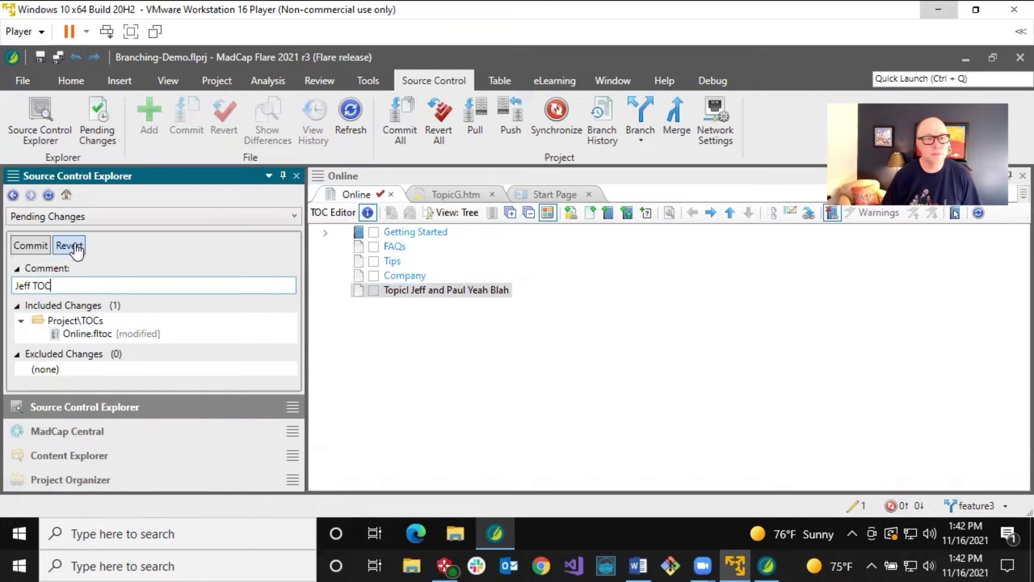
{"action": "left_click", "coordinate": [33, 245]}
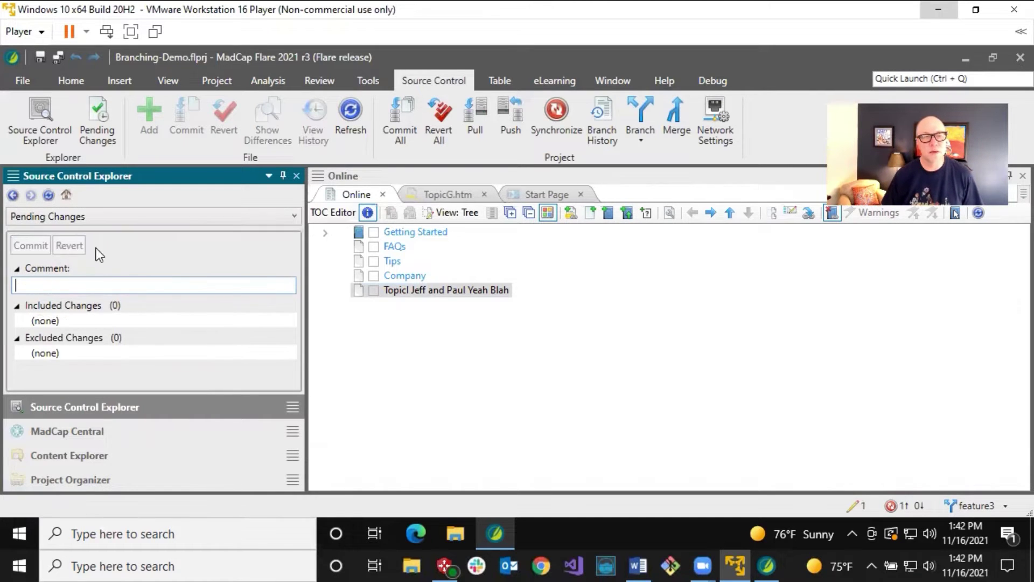
Synchronize the second author's feature3 branch with MadCapCentral and check the TopicG and TopicI entries in the Online TOC.
{"action": "left_click", "coordinate": [900, 505]}
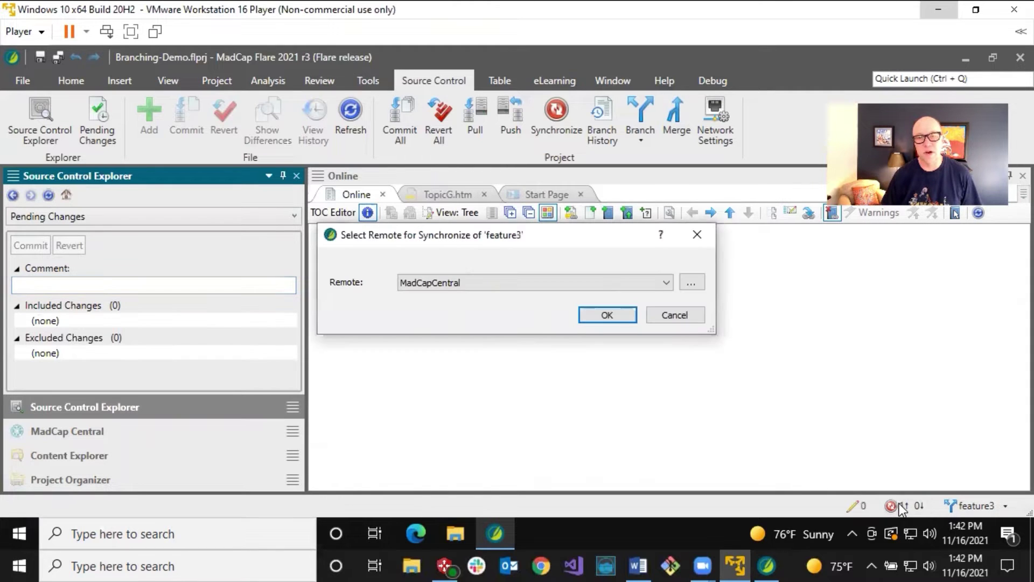
{"action": "left_click", "coordinate": [609, 317]}
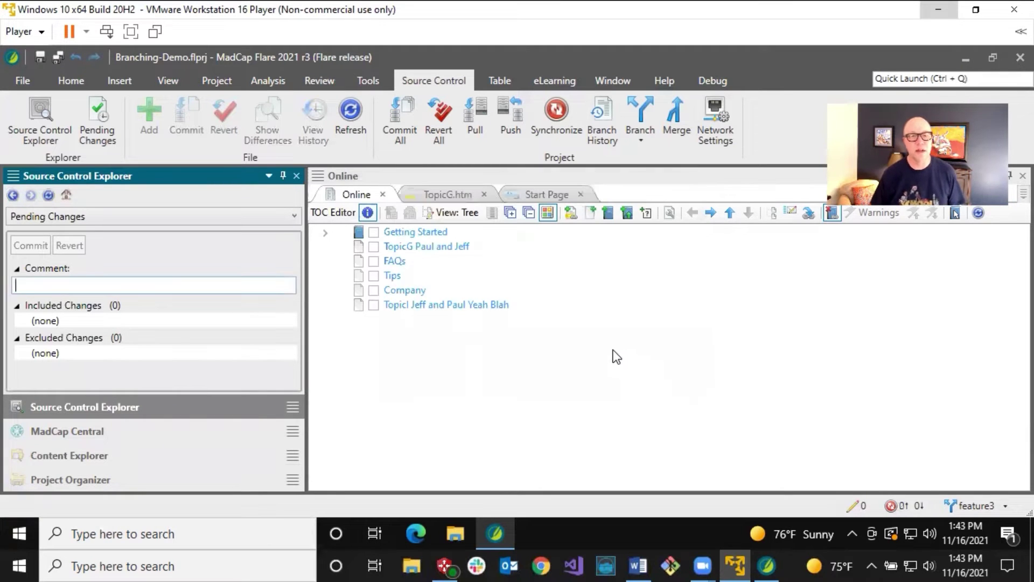
{"action": "left_click", "coordinate": [414, 248]}
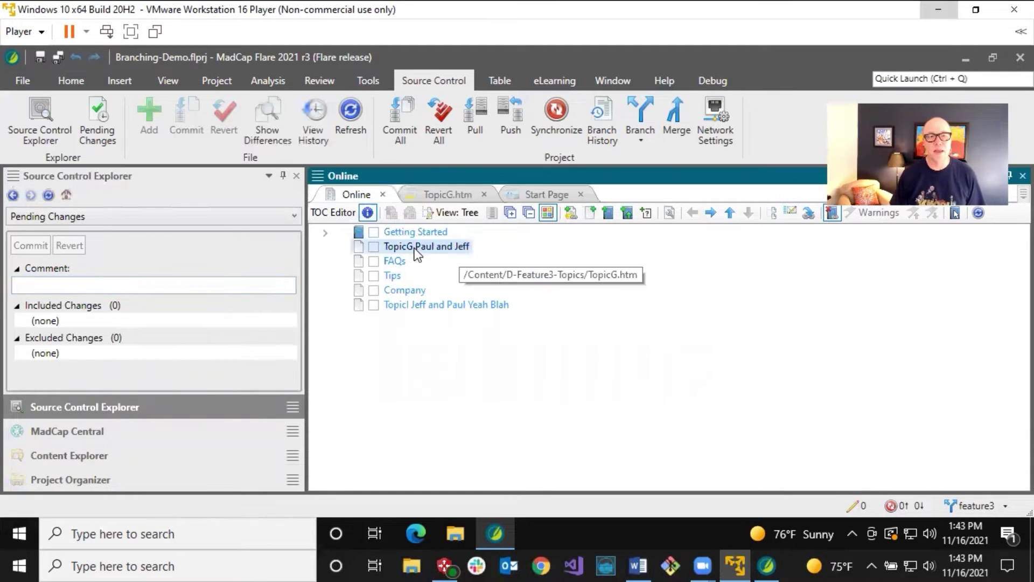
{"action": "left_click", "coordinate": [425, 305]}
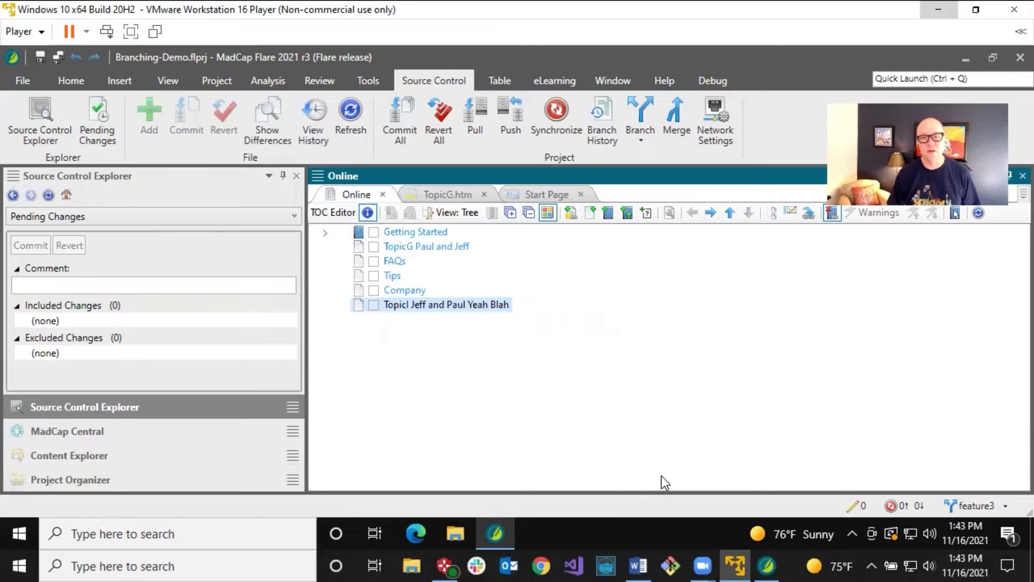
Switch to the first author's Flare project, pull feature3 from MadCapCentral, and check the TopicI entry in the Online TOC.
{"action": "left_click", "coordinate": [767, 565]}
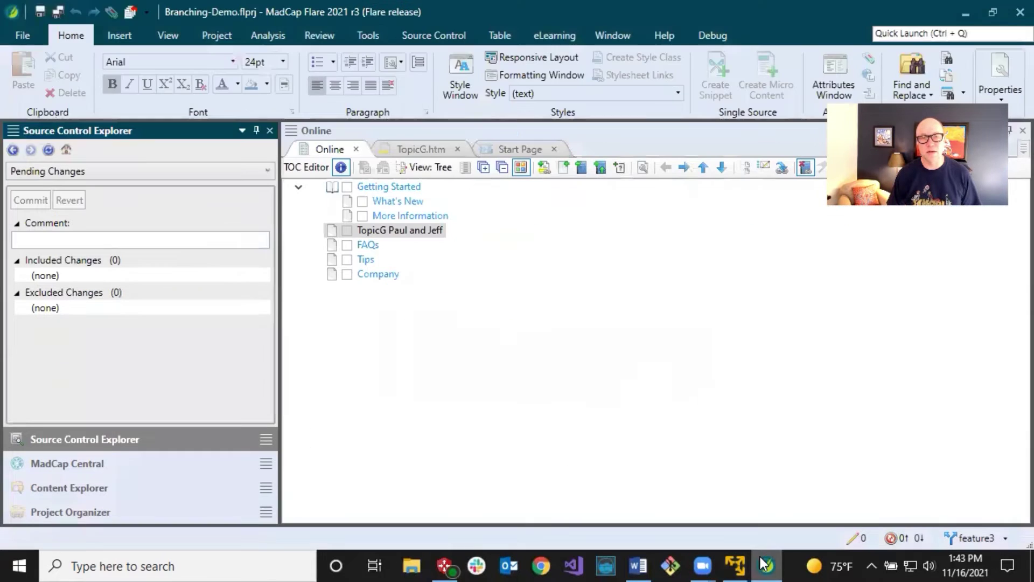
{"action": "left_click", "coordinate": [405, 36]}
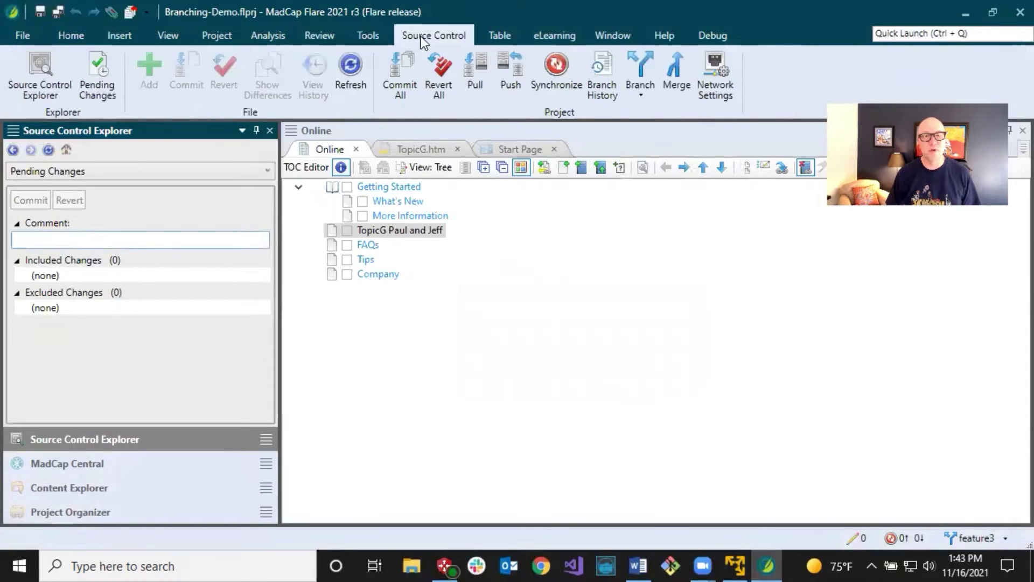
{"action": "left_click", "coordinate": [478, 89]}
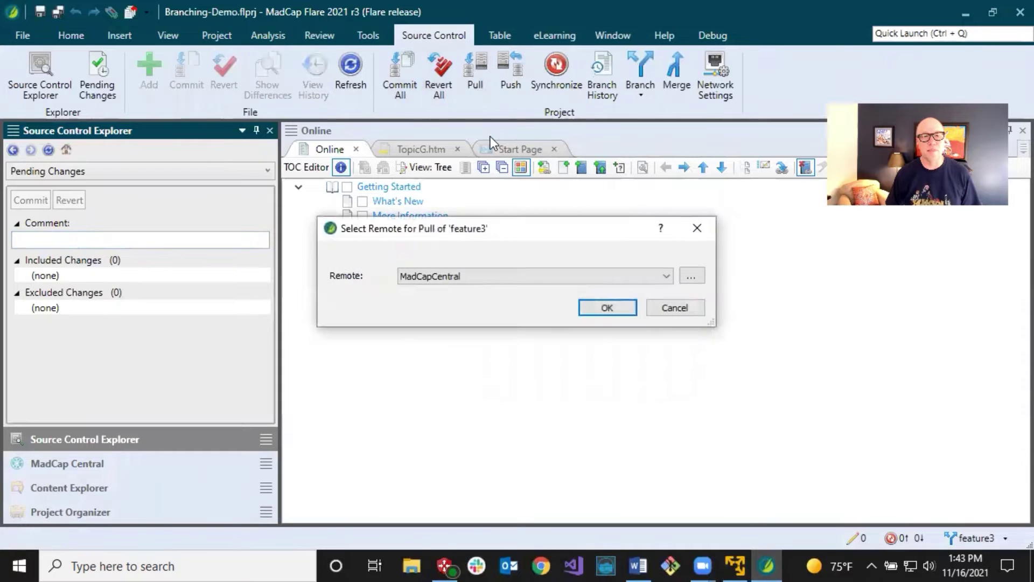
{"action": "left_click", "coordinate": [592, 310]}
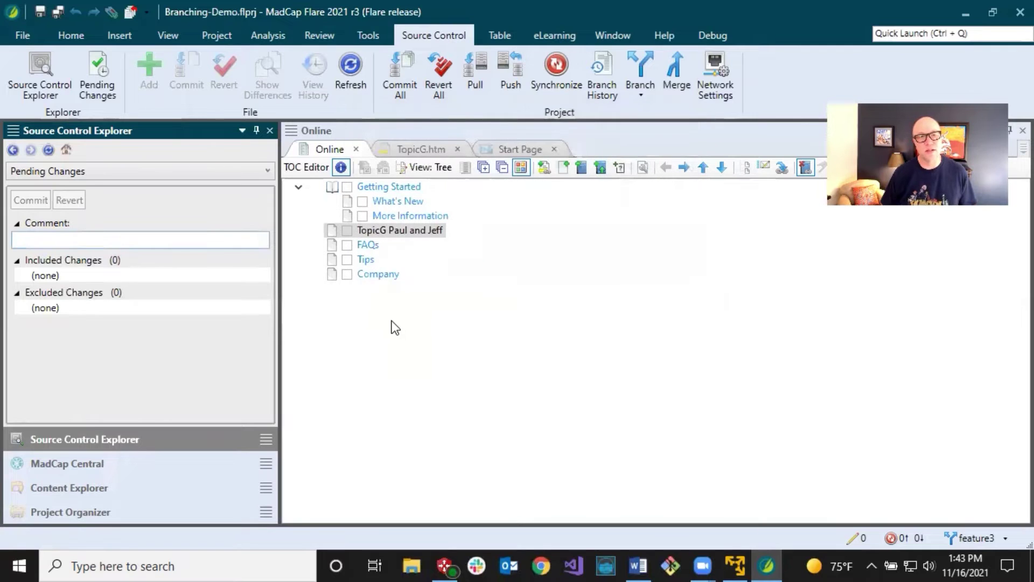
{"action": "left_click", "coordinate": [393, 257]}
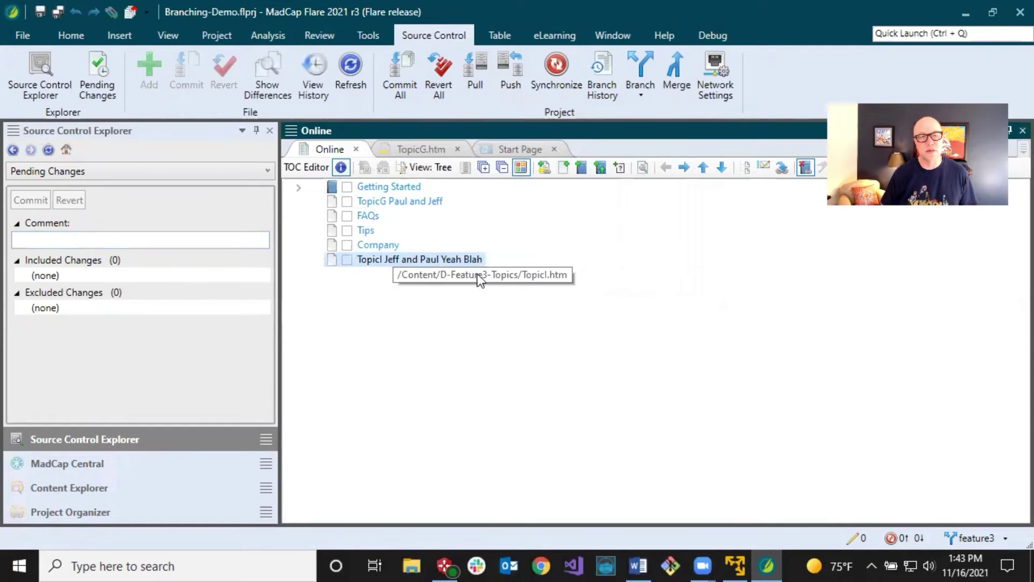
Add TopicH.htm from D-Feature3-Topics to the Online TOC directly below Getting Started and save the TOC.
{"action": "left_click", "coordinate": [93, 487]}
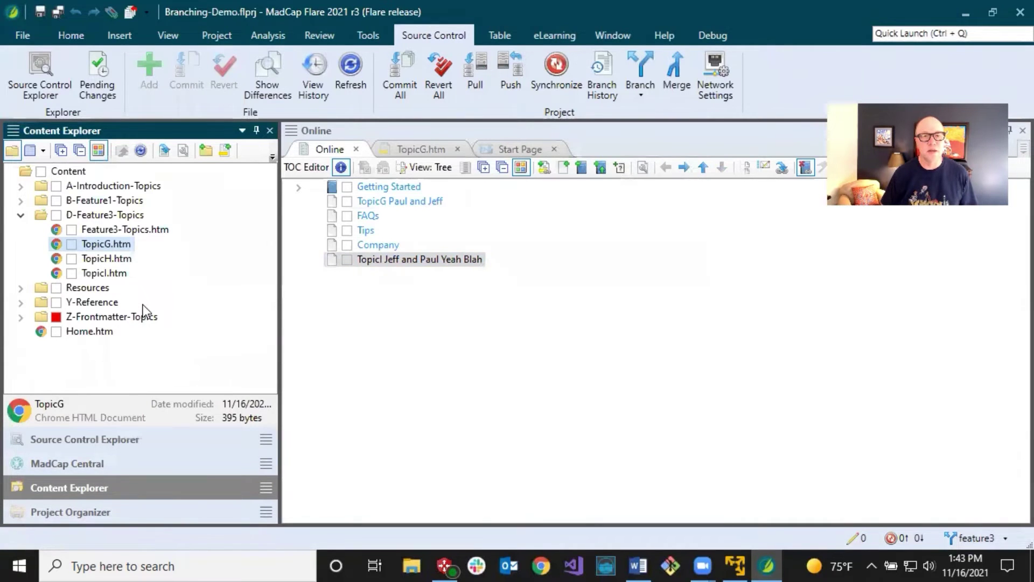
{"action": "left_click", "coordinate": [20, 303]}
{"action": "left_click", "coordinate": [104, 321]}
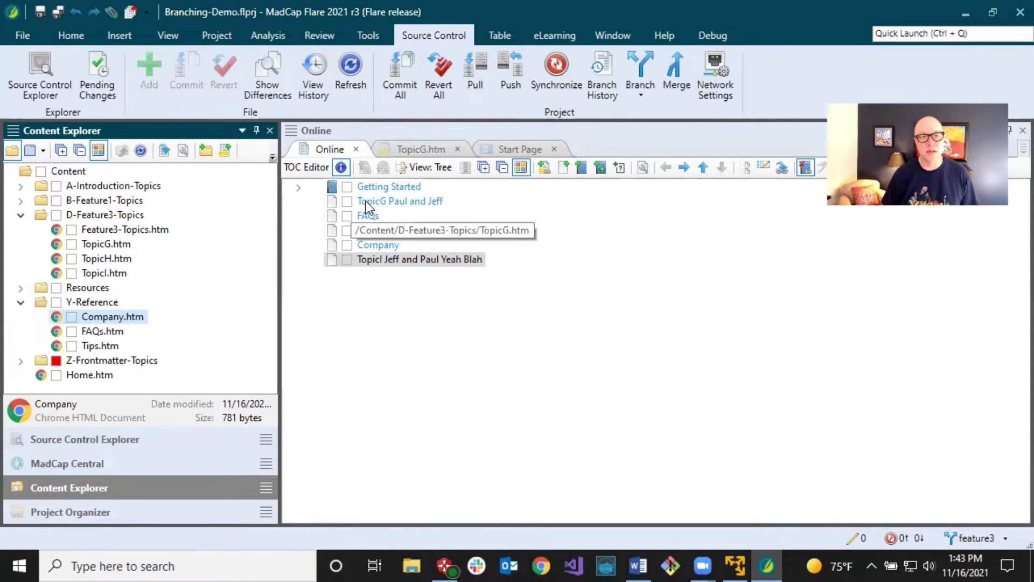
{"action": "left_click", "coordinate": [112, 258]}
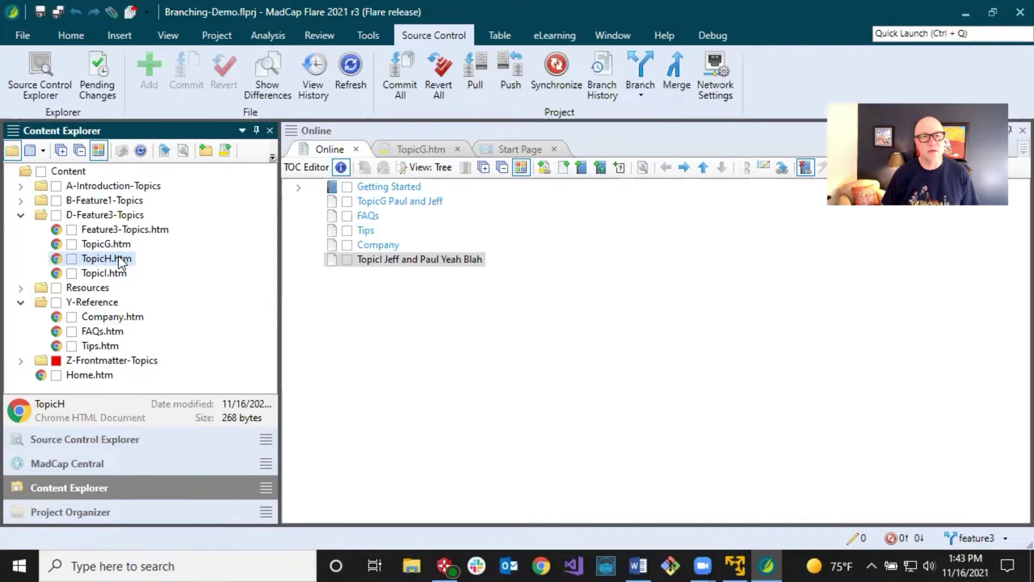
{"action": "left_click_drag", "start_coordinate": [118, 257], "coordinate": [371, 197]}
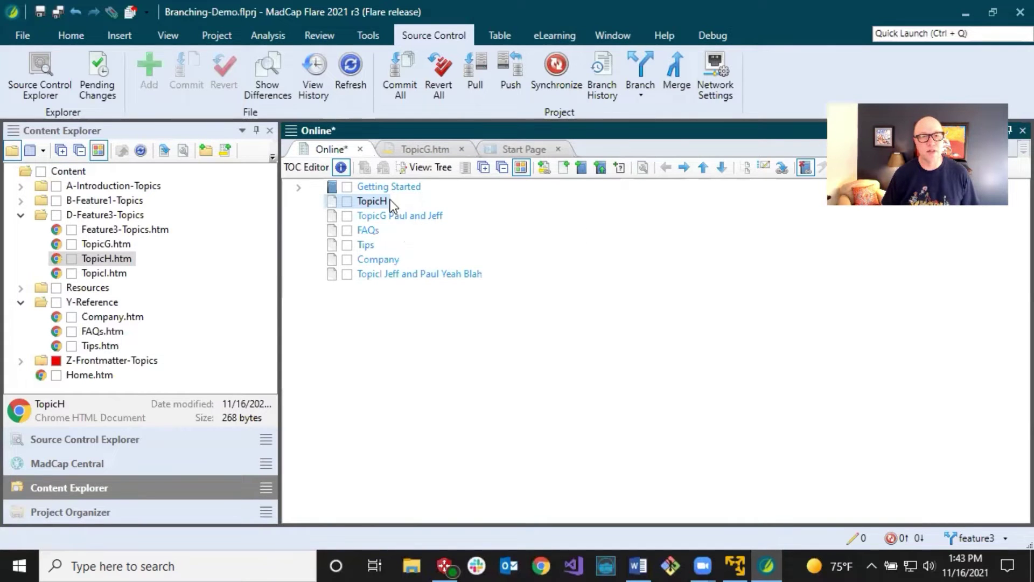
{"action": "left_click", "coordinate": [38, 14]}
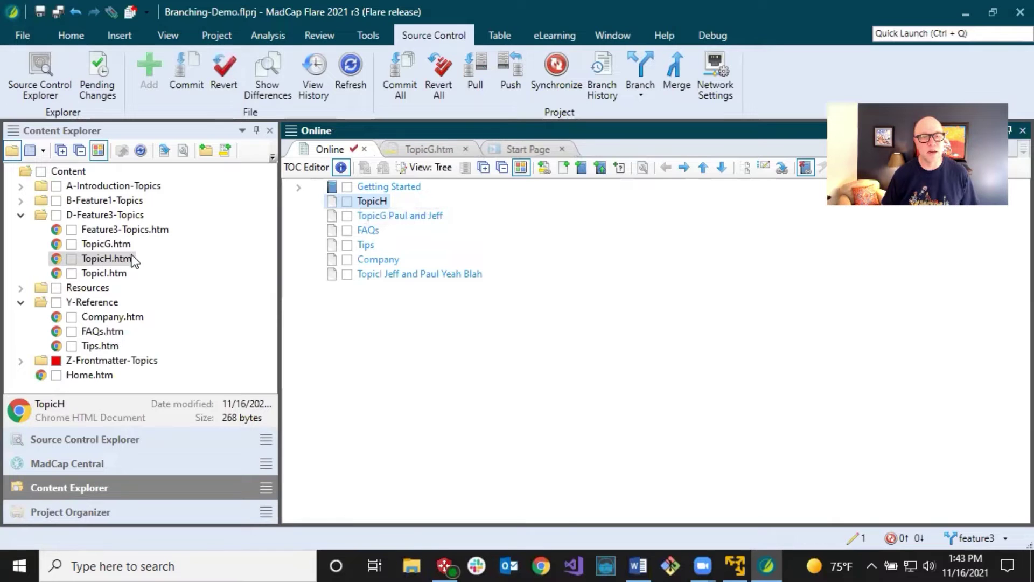
Commit Online.fltoc with the first author's first name and "TOC2" as comment, and synchronize feature3 with MadCapCentral.
{"action": "left_click", "coordinate": [861, 537]}
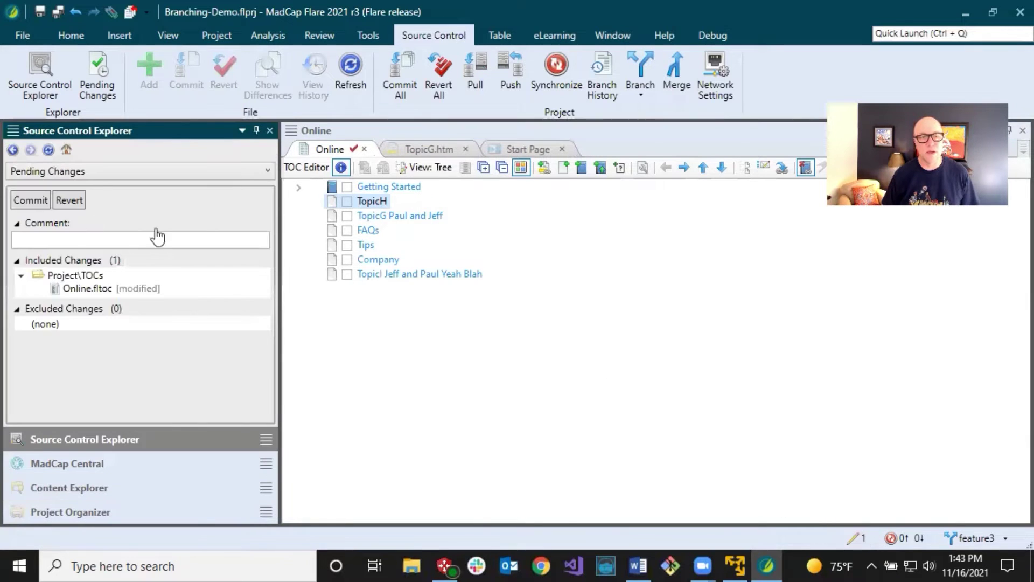
{"action": "left_click", "coordinate": [58, 237]}
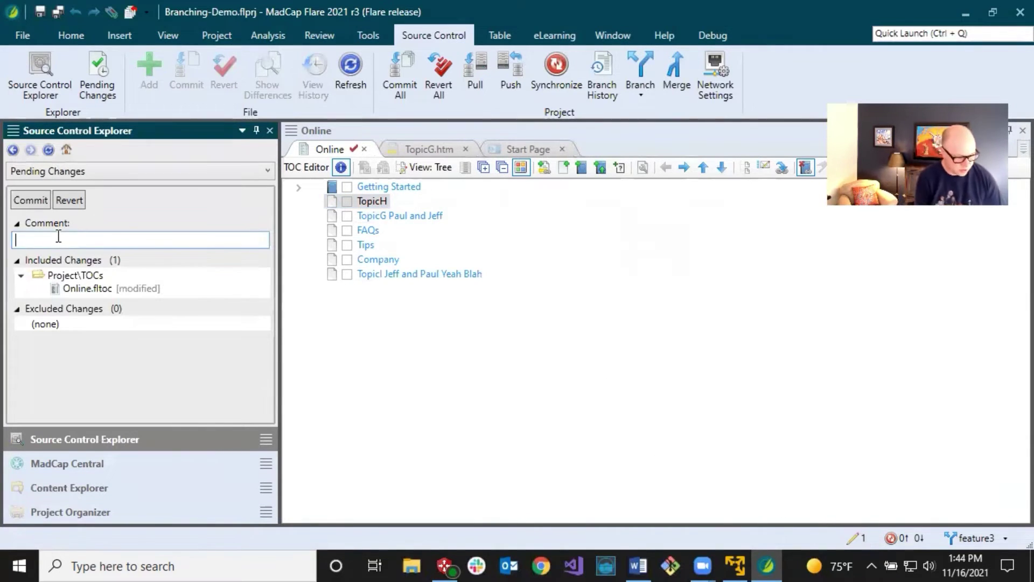
{"action": "type", "text": "Paul TO"}
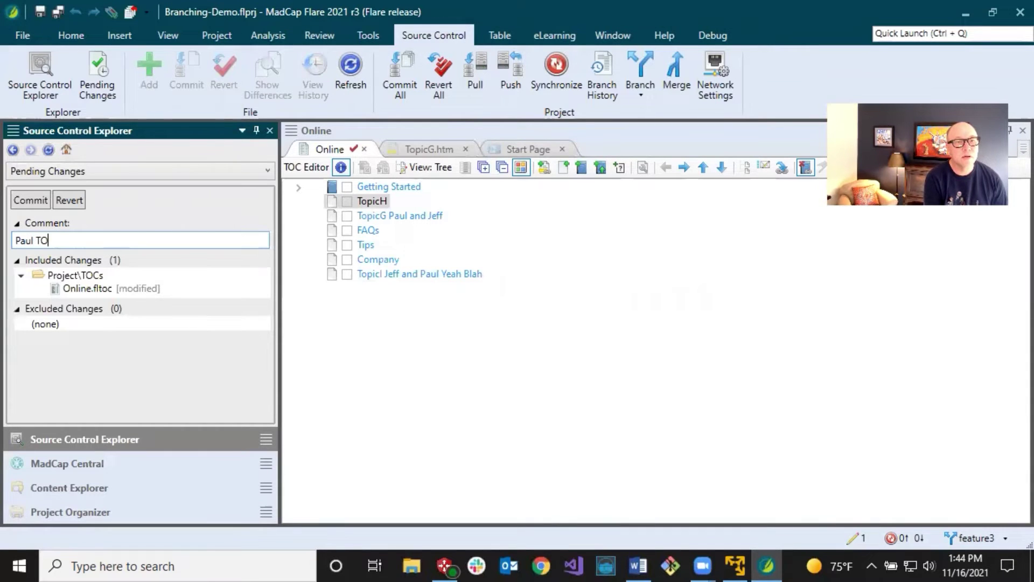
{"action": "type", "text": "C2"}
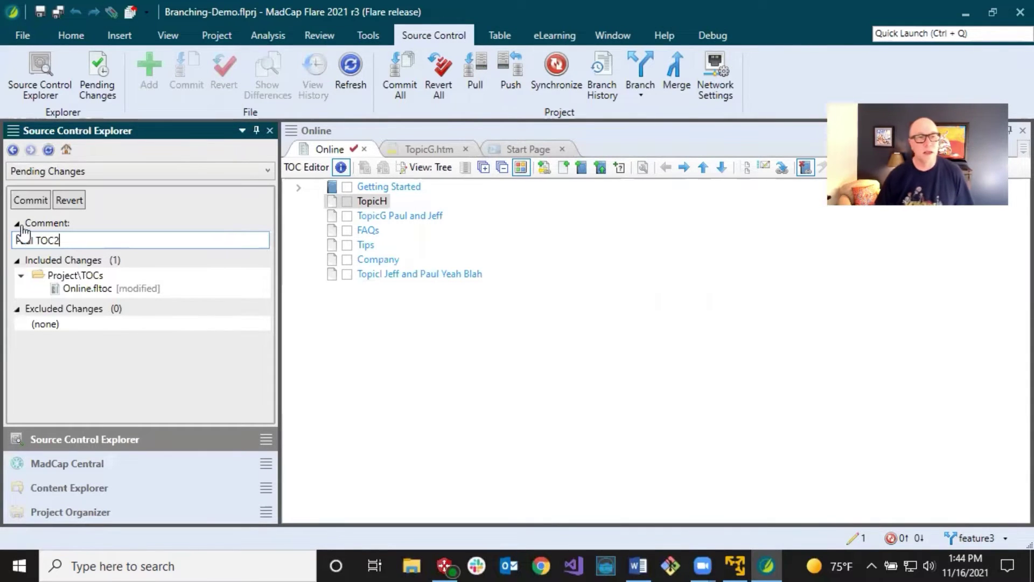
{"action": "left_click", "coordinate": [30, 203]}
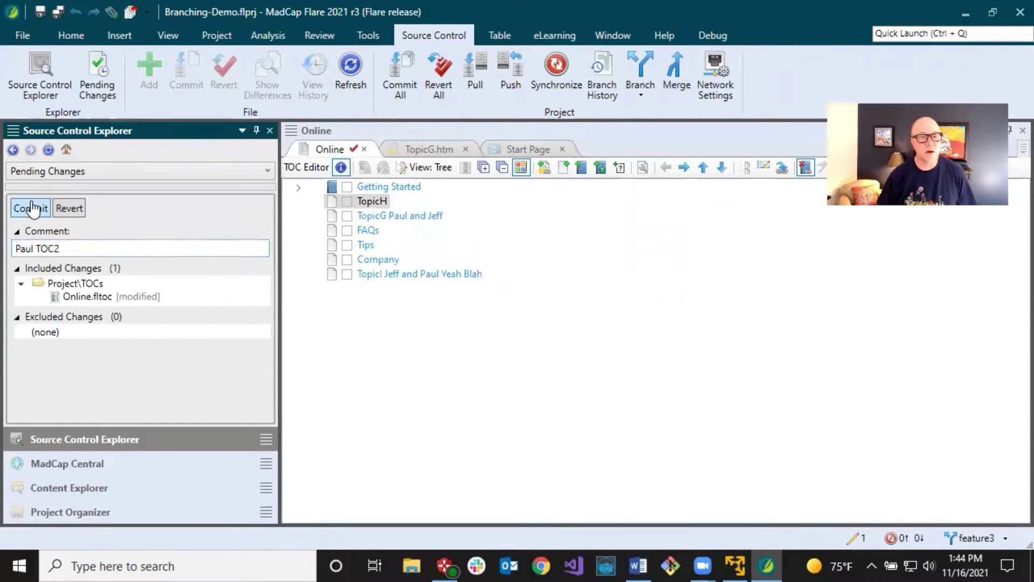
{"action": "left_click", "coordinate": [913, 541]}
{"action": "left_click", "coordinate": [614, 309]}
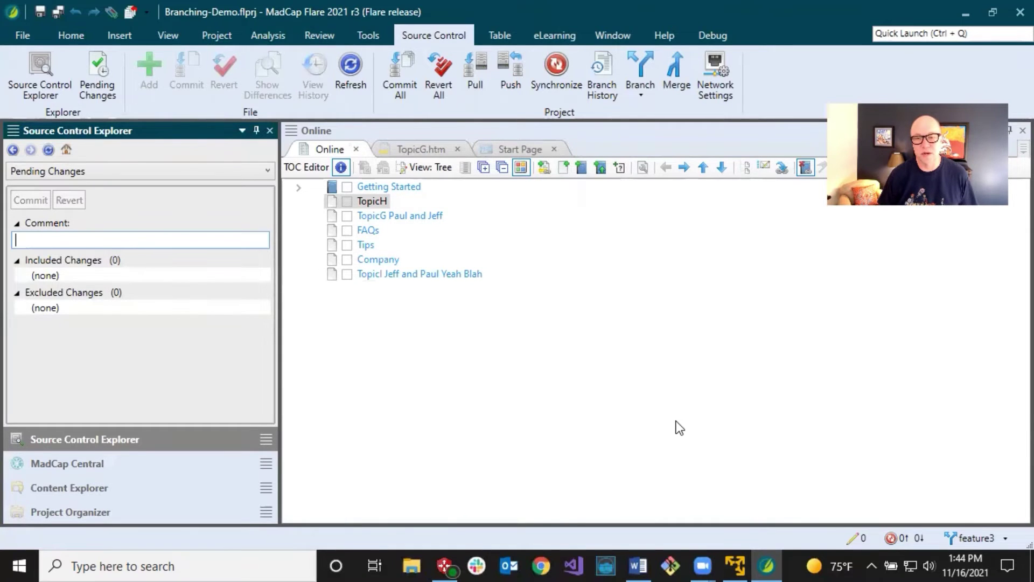
Switch to the second author's project in the virtual machine, add Feature3-Topics.htm to the Online TOC below Getting Started, and save.
{"action": "left_click", "coordinate": [738, 563]}
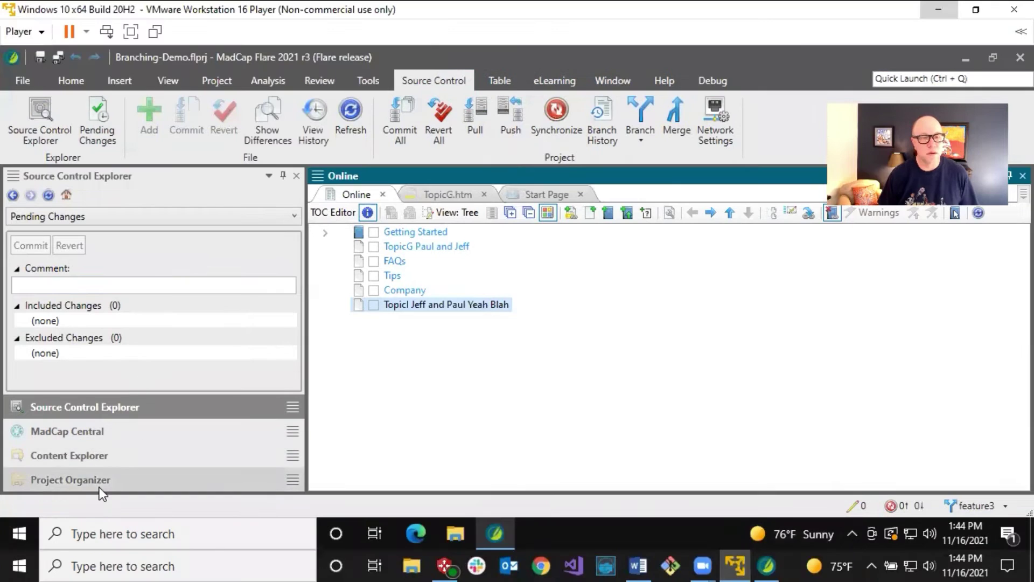
{"action": "left_click", "coordinate": [100, 459]}
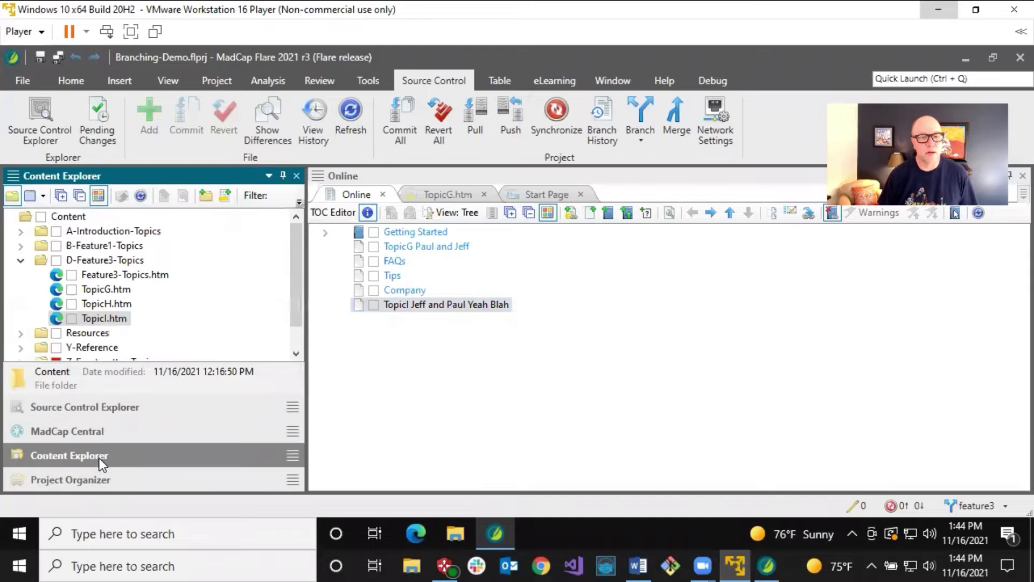
{"action": "left_click", "coordinate": [119, 276]}
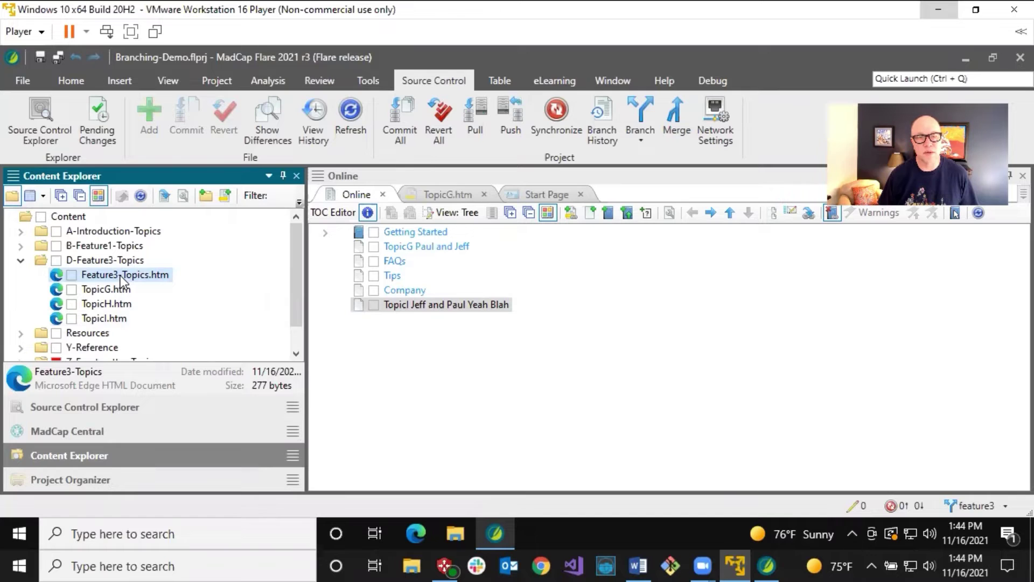
{"action": "left_click_drag", "start_coordinate": [122, 276], "coordinate": [386, 242]}
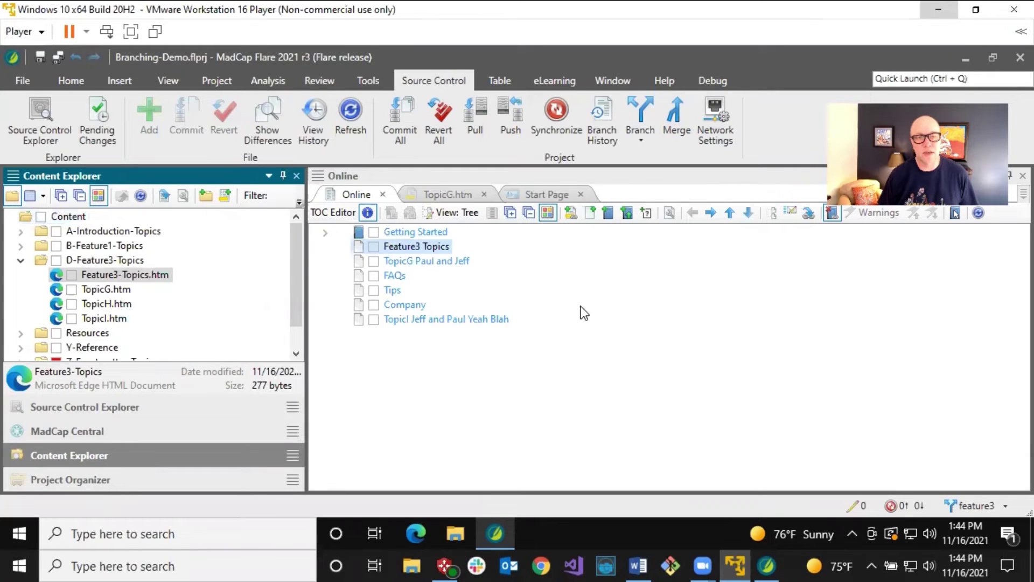
{"action": "left_click", "coordinate": [57, 60]}
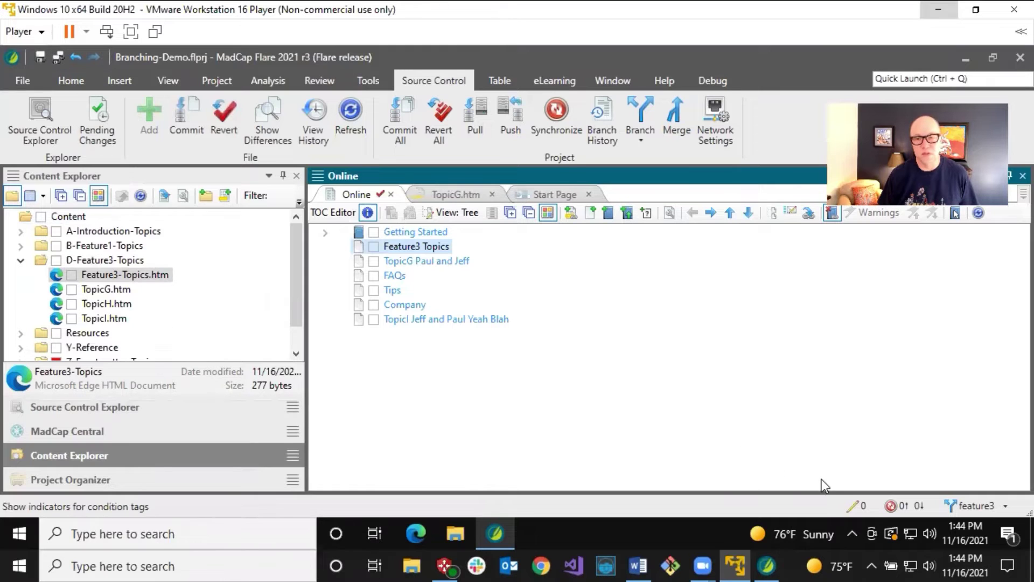
Commit Online.fltoc with the second author's first name and "TOC2" as comment, and synchronize feature3 with MadCapCentral.
{"action": "left_click", "coordinate": [861, 505]}
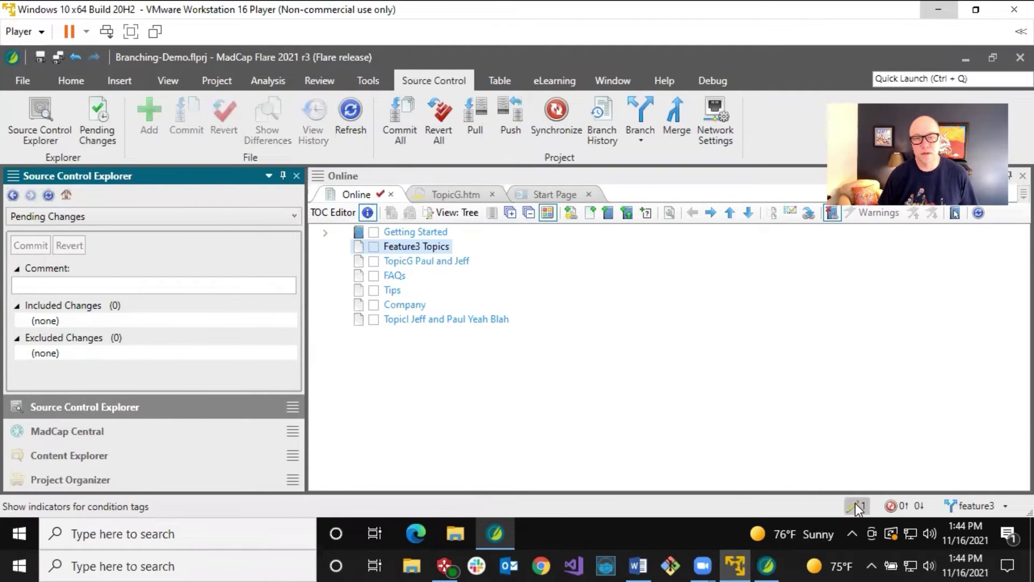
{"action": "left_click", "coordinate": [48, 195]}
{"action": "left_click", "coordinate": [89, 284]}
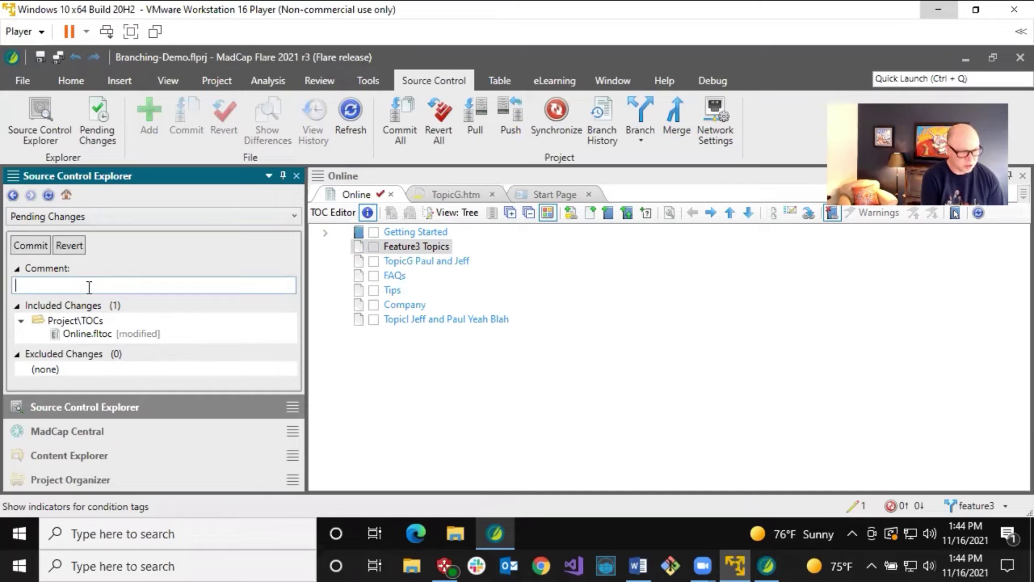
{"action": "type", "text": "Jeff TOC2"}
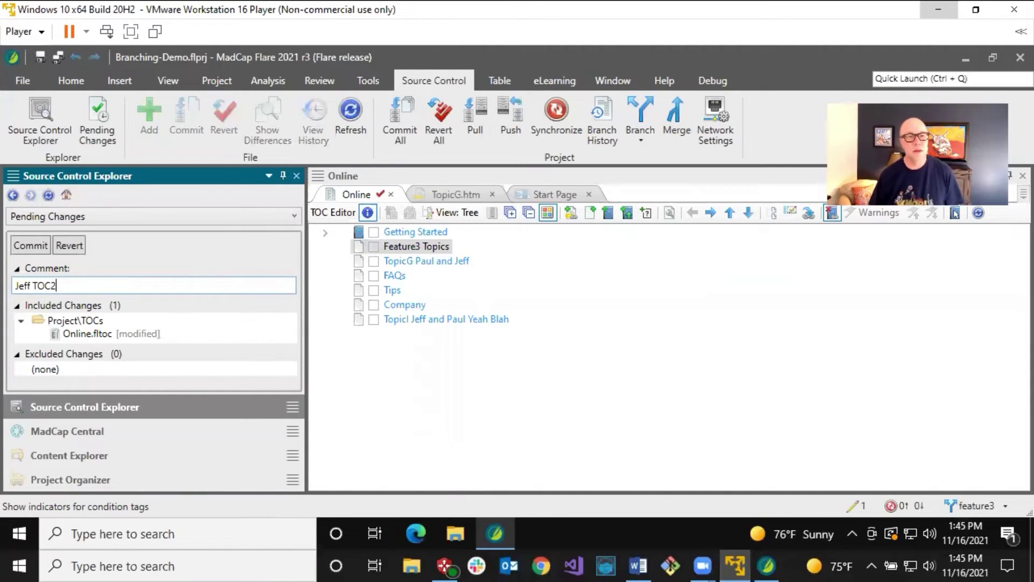
{"action": "left_click", "coordinate": [28, 245]}
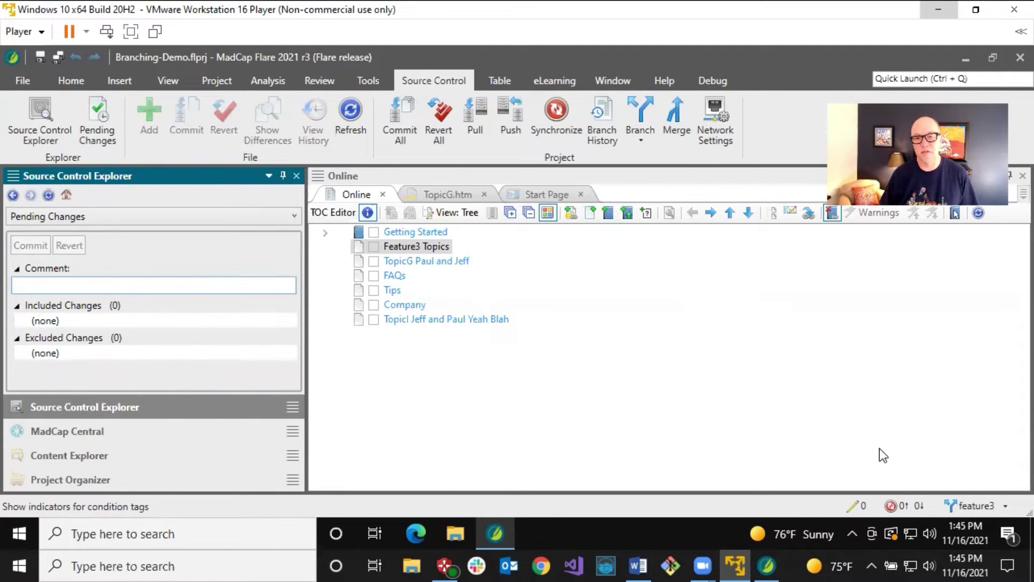
{"action": "left_click", "coordinate": [897, 505]}
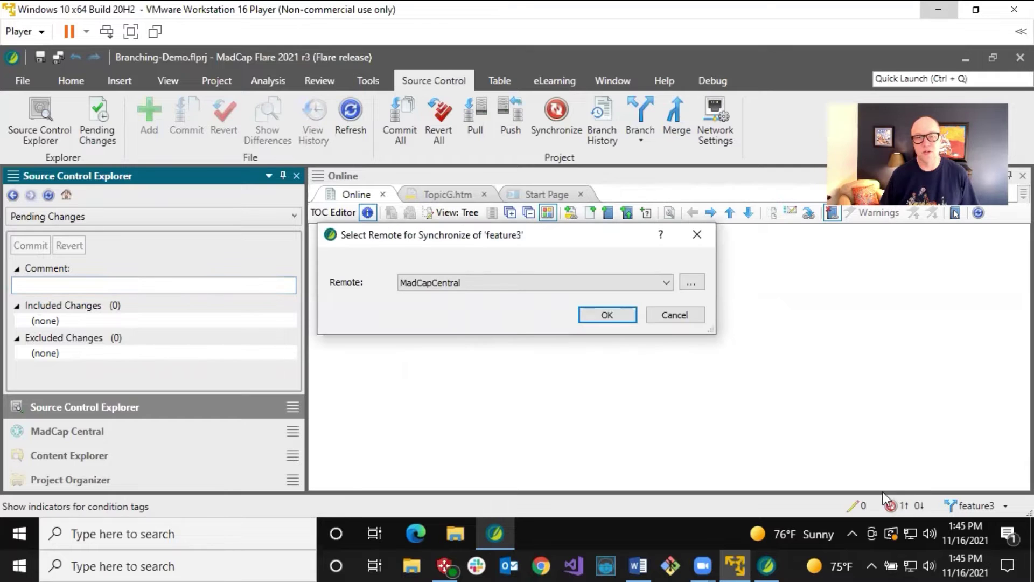
{"action": "left_click", "coordinate": [608, 315]}
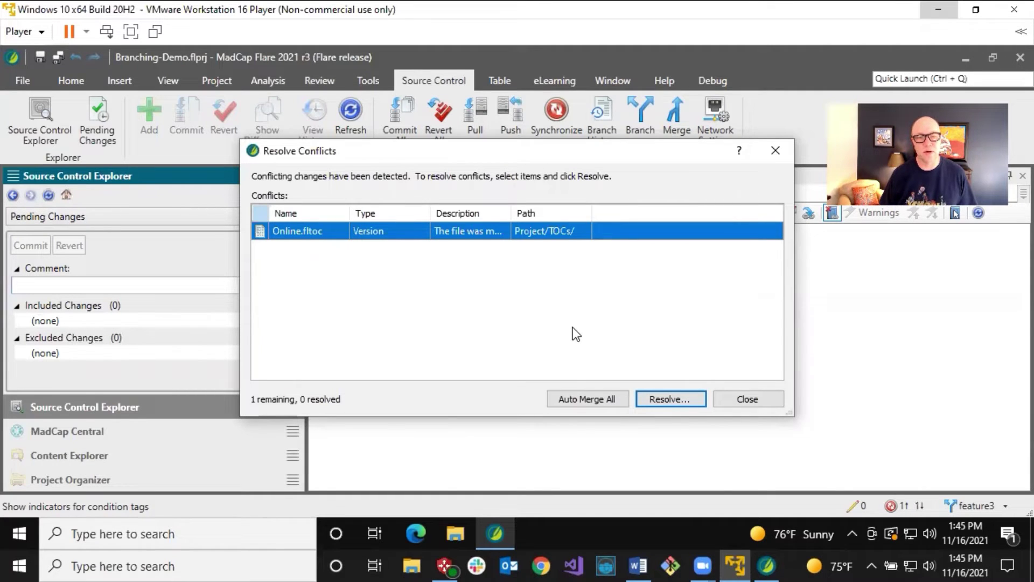
Open the Online.fltoc version conflict in the merge tool and accept the local Feature3-Topics.htm entry on line 8.
{"action": "left_click", "coordinate": [664, 399]}
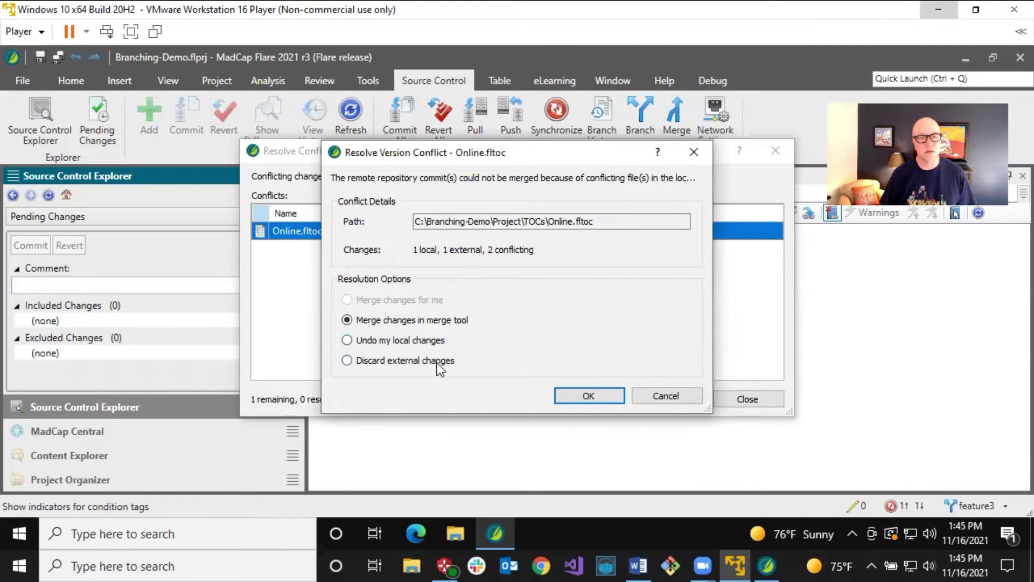
{"action": "left_click", "coordinate": [578, 393]}
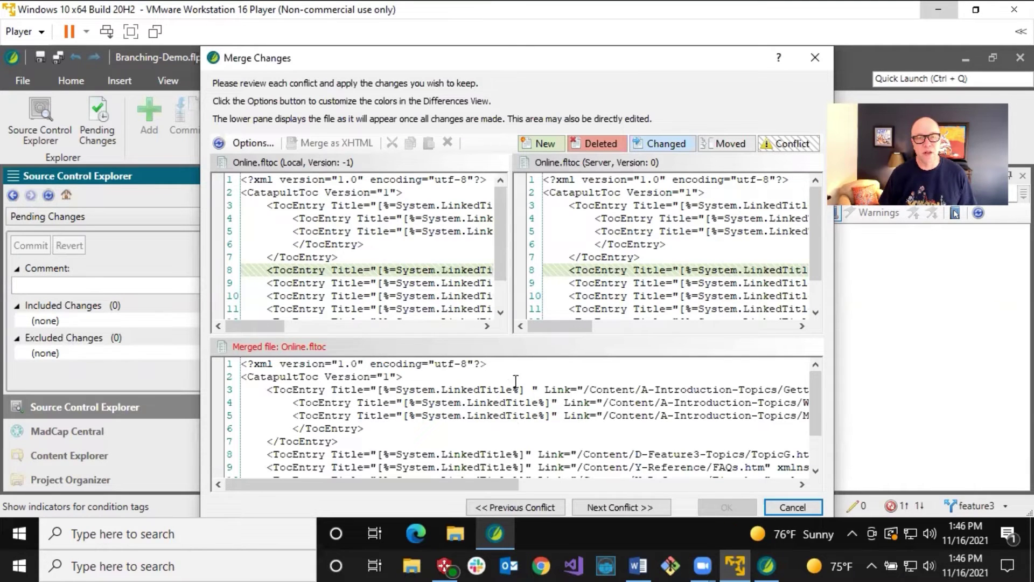
{"action": "scroll", "coordinate": [375, 404], "scroll_direction": "down", "scroll_amount": 1}
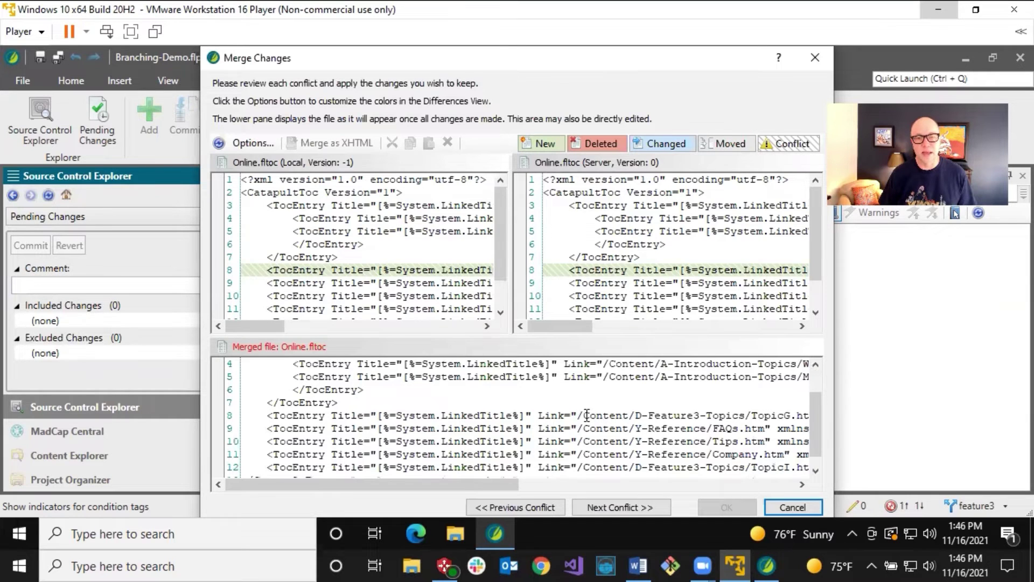
{"action": "scroll", "coordinate": [587, 416], "scroll_direction": "up", "scroll_amount": 1}
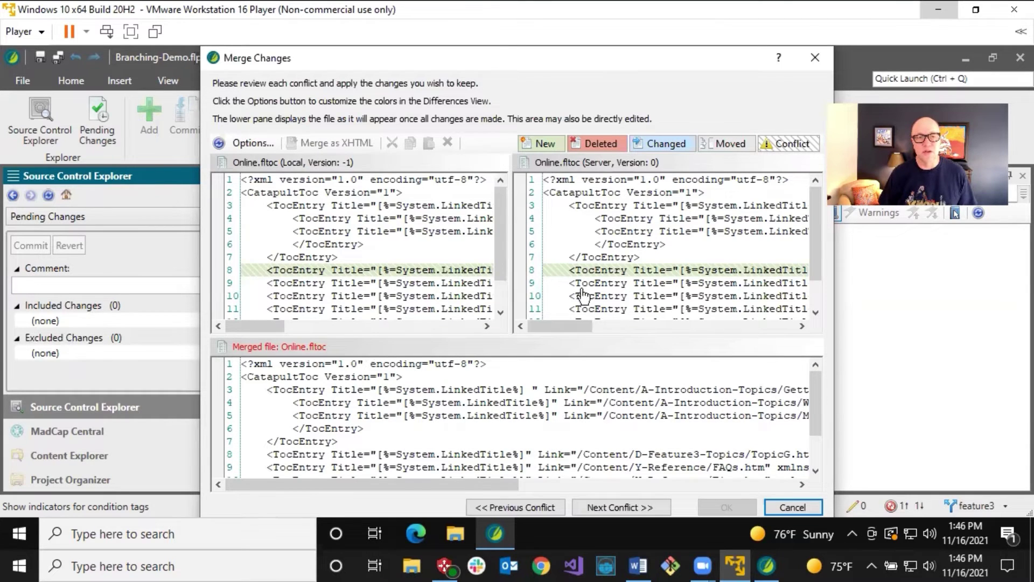
{"action": "left_click", "coordinate": [358, 275]}
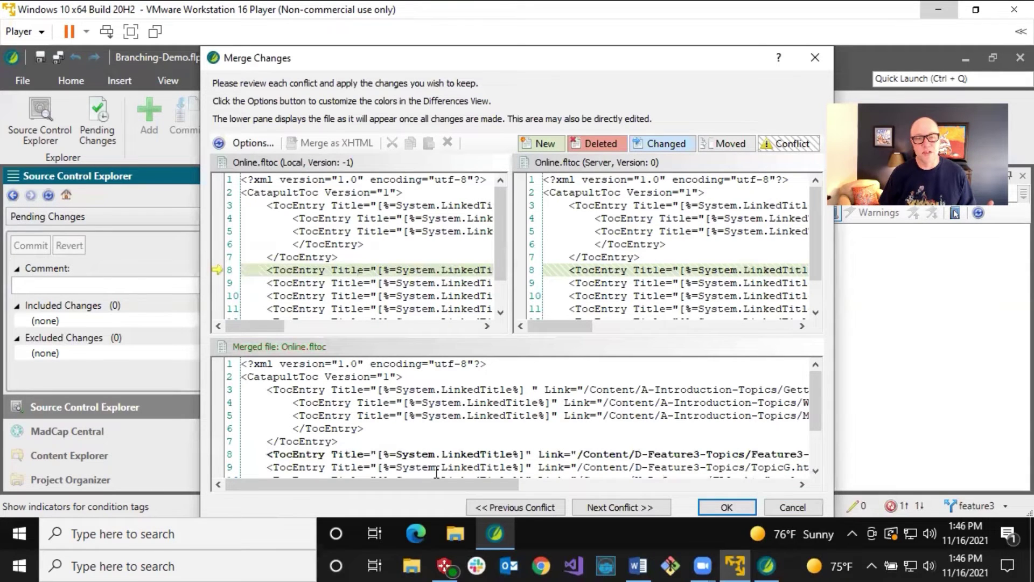
{"action": "left_click_drag", "start_coordinate": [435, 487], "coordinate": [554, 490]}
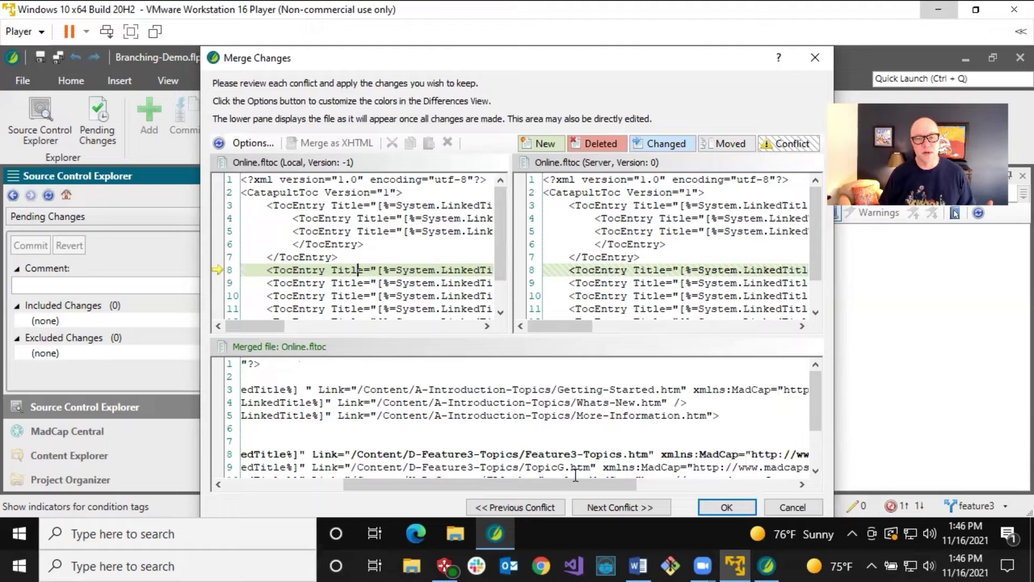
{"action": "left_click_drag", "start_coordinate": [570, 483], "coordinate": [457, 483]}
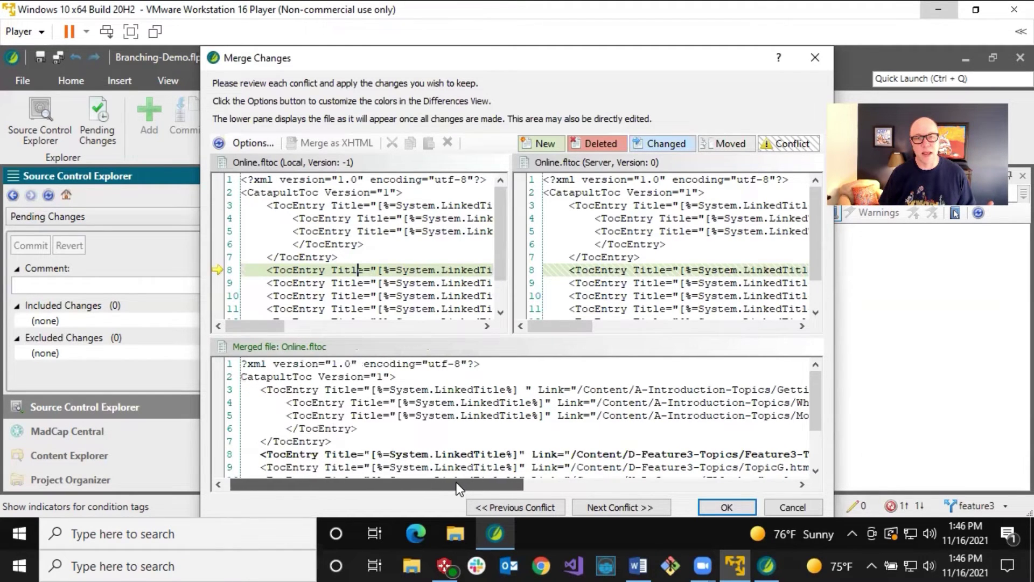
Accept the server version's TopicH.htm entry as well and check both new entries in the merged Online.fltoc.
{"action": "left_click", "coordinate": [610, 273]}
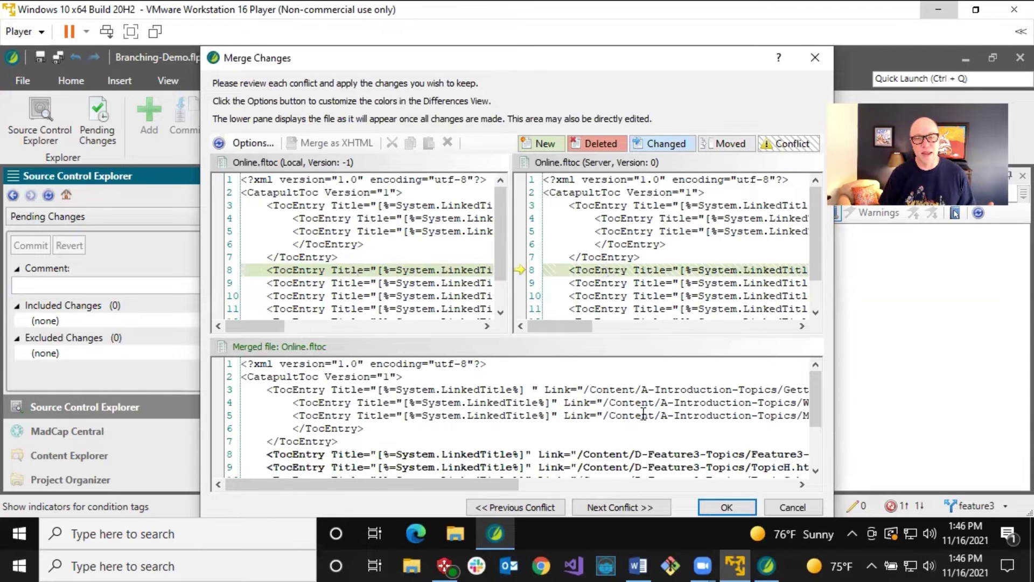
{"action": "left_click_drag", "start_coordinate": [496, 486], "coordinate": [591, 489]}
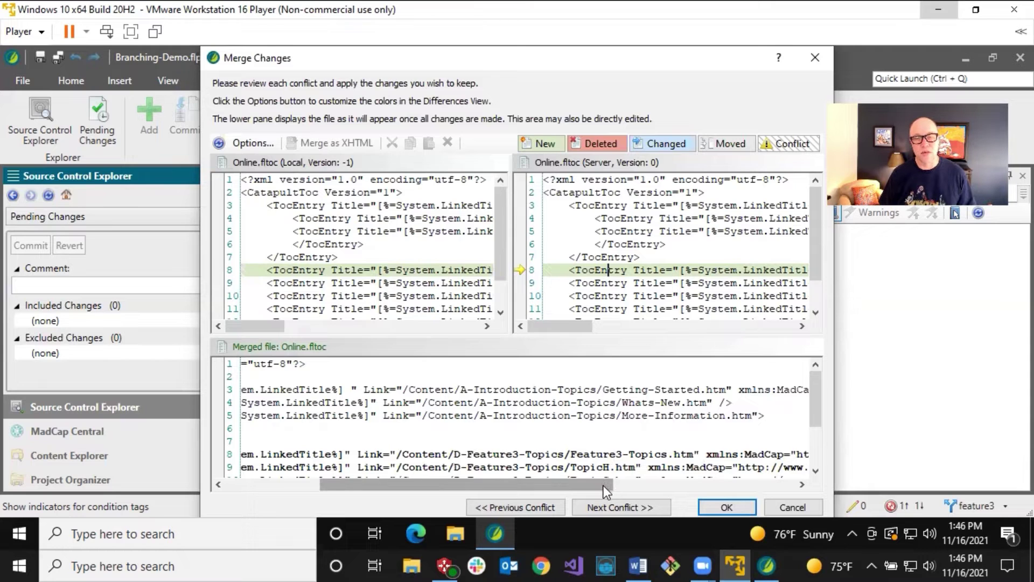
{"action": "scroll", "coordinate": [594, 441], "scroll_direction": "down", "scroll_amount": 1}
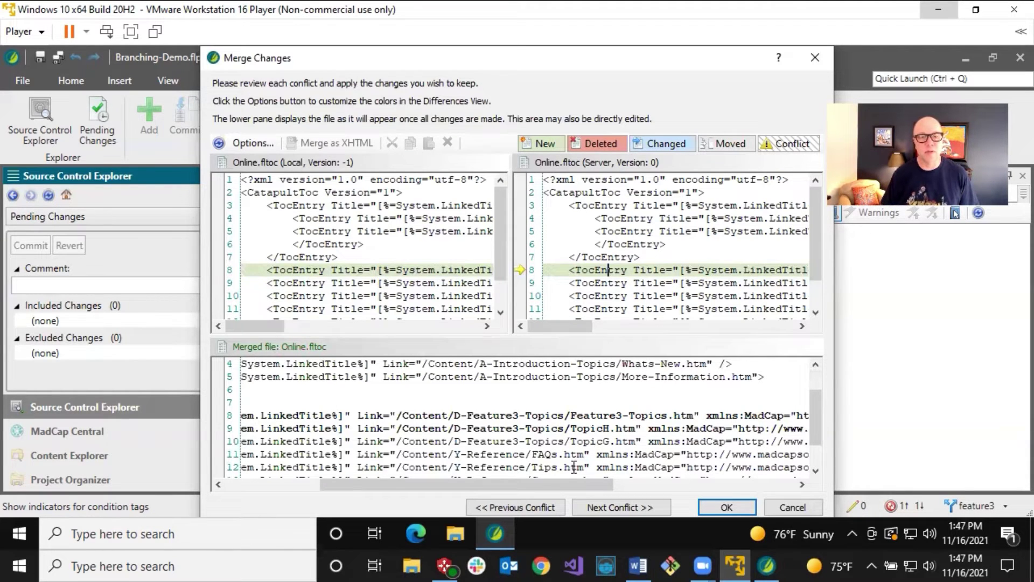
{"action": "left_click_drag", "start_coordinate": [583, 480], "coordinate": [458, 478]}
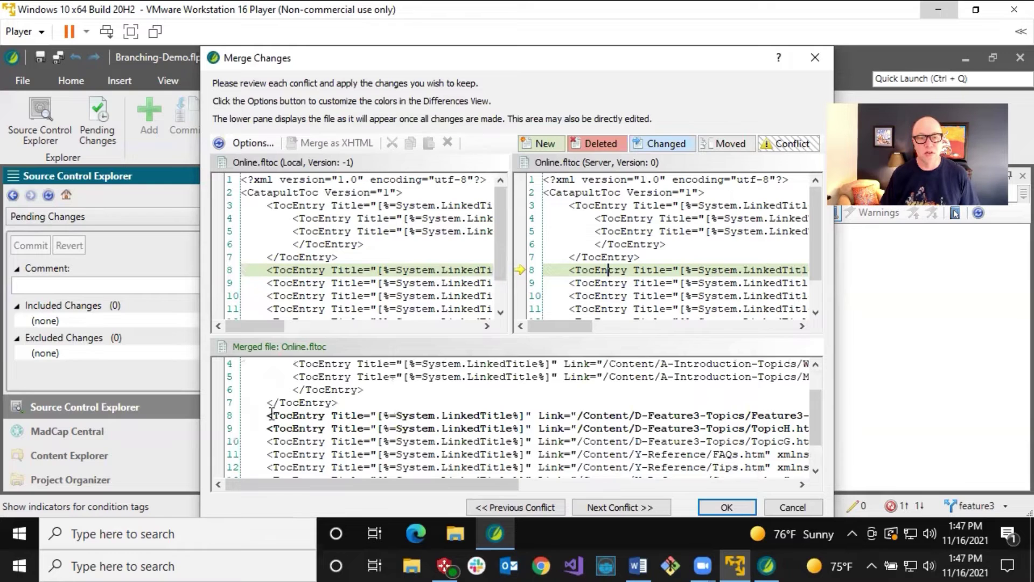
{"action": "mouse_move", "coordinate": [270, 416]}
{"action": "left_mouse_down"}
{"action": "mouse_move", "coordinate": [490, 429]}
{"action": "mouse_move", "coordinate": [791, 416]}
{"action": "left_mouse_up"}
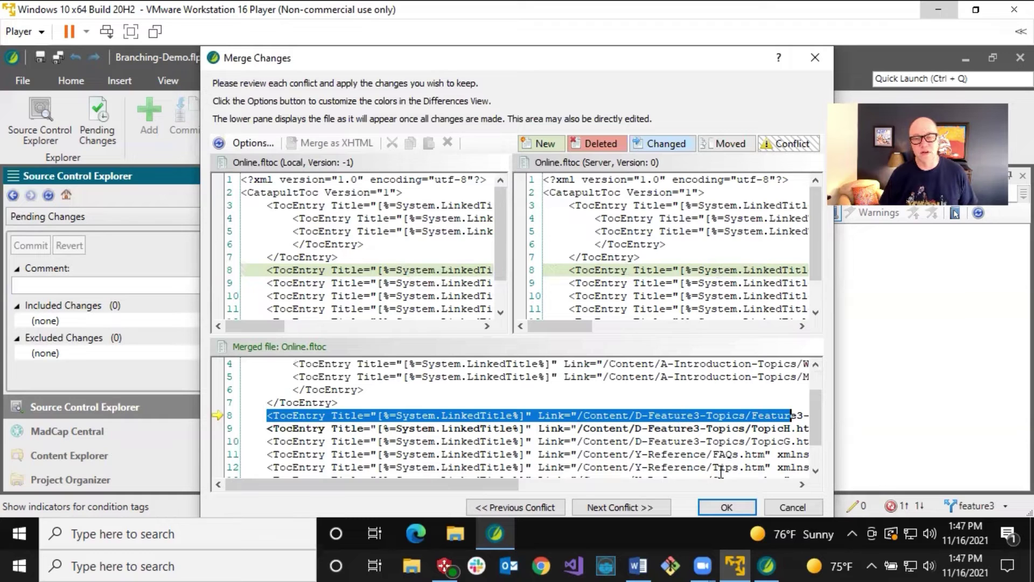
Apply the merged Online.fltoc, finish resolving the conflict, and check the Feature3 Topics and TopicH entries in the Online TOC.
{"action": "left_click", "coordinate": [726, 505]}
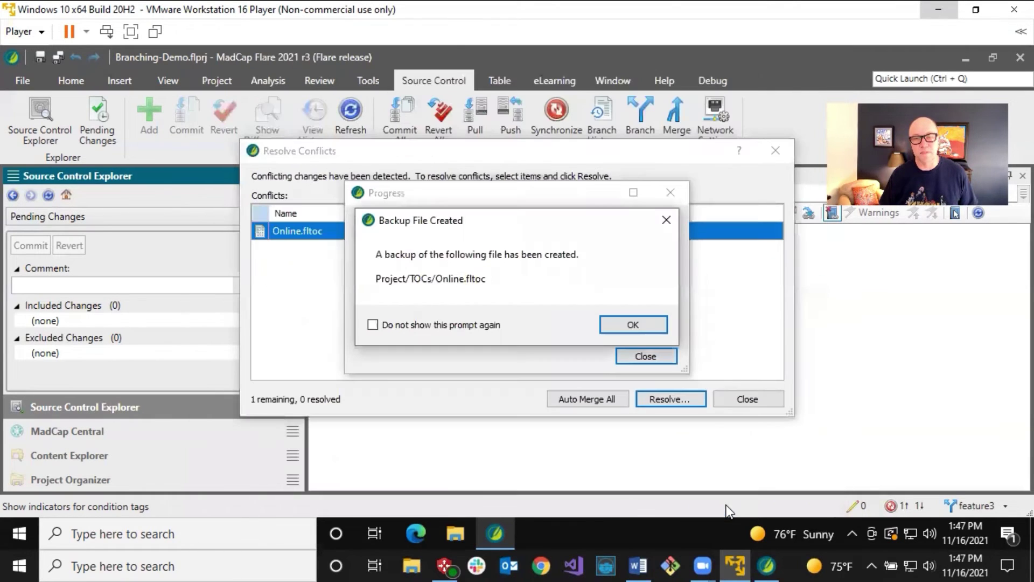
{"action": "left_click", "coordinate": [629, 326]}
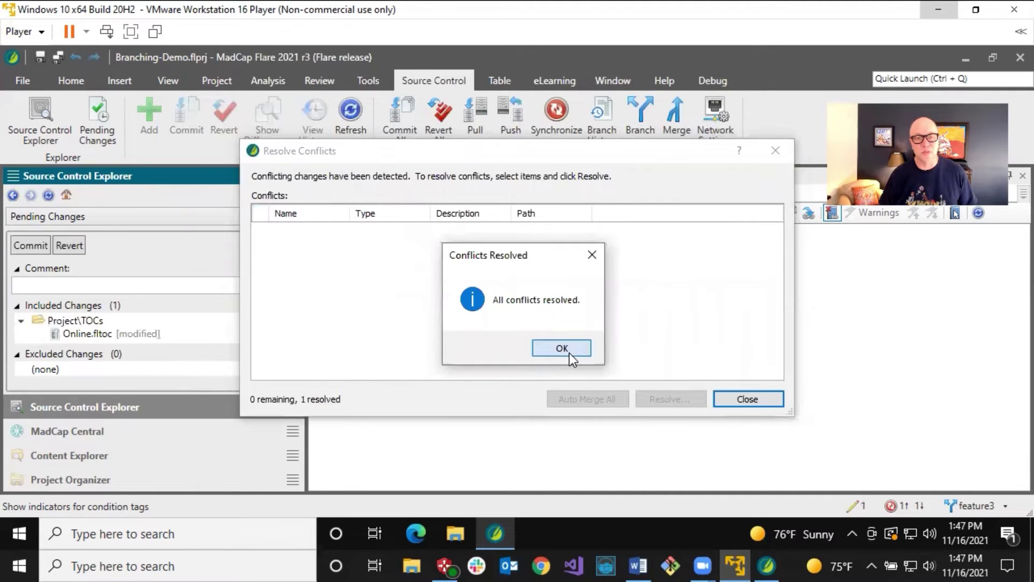
{"action": "left_click", "coordinate": [563, 348]}
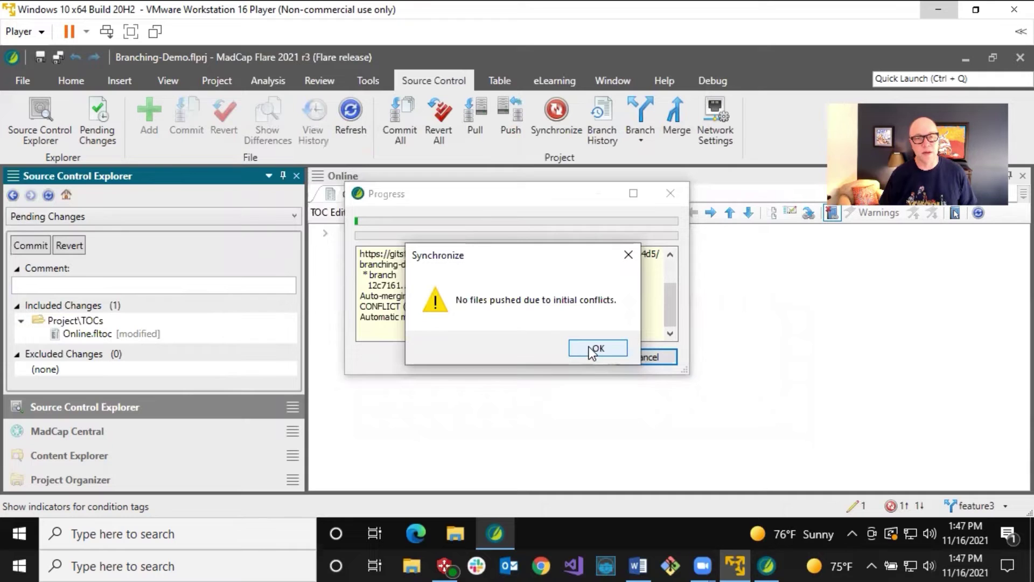
{"action": "left_click", "coordinate": [589, 347]}
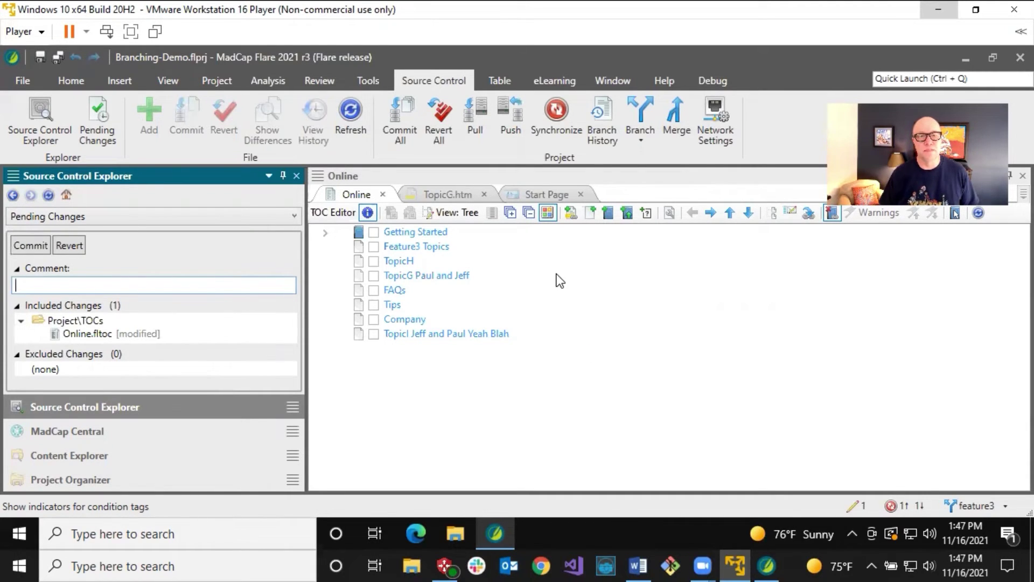
{"action": "left_click", "coordinate": [423, 248]}
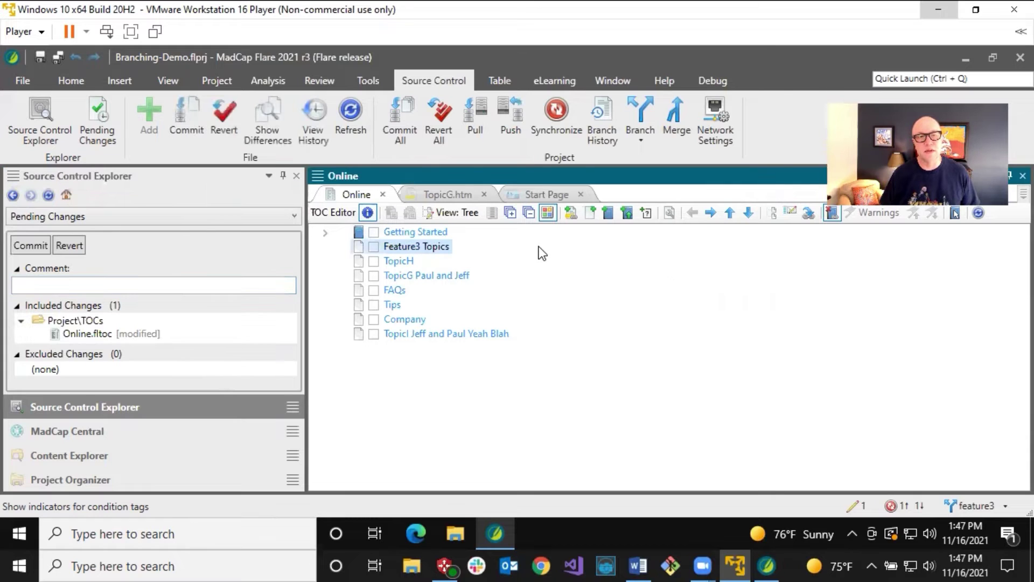
{"action": "left_click", "coordinate": [405, 261]}
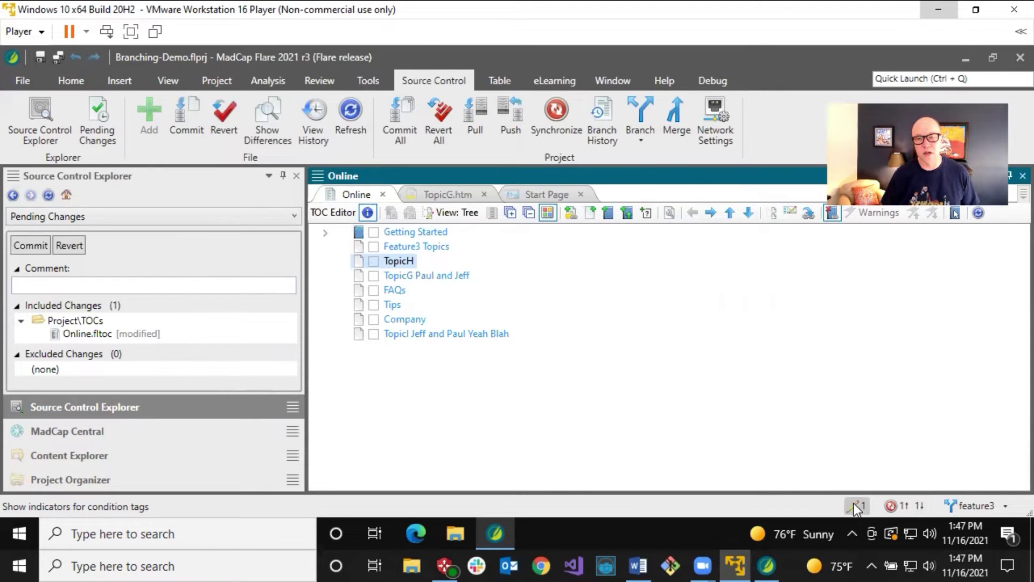
Synchronize feature3, committing Online.fltoc with the default comment "Commit of conflict resolution on branch 'feature3'".
{"action": "left_click", "coordinate": [906, 506]}
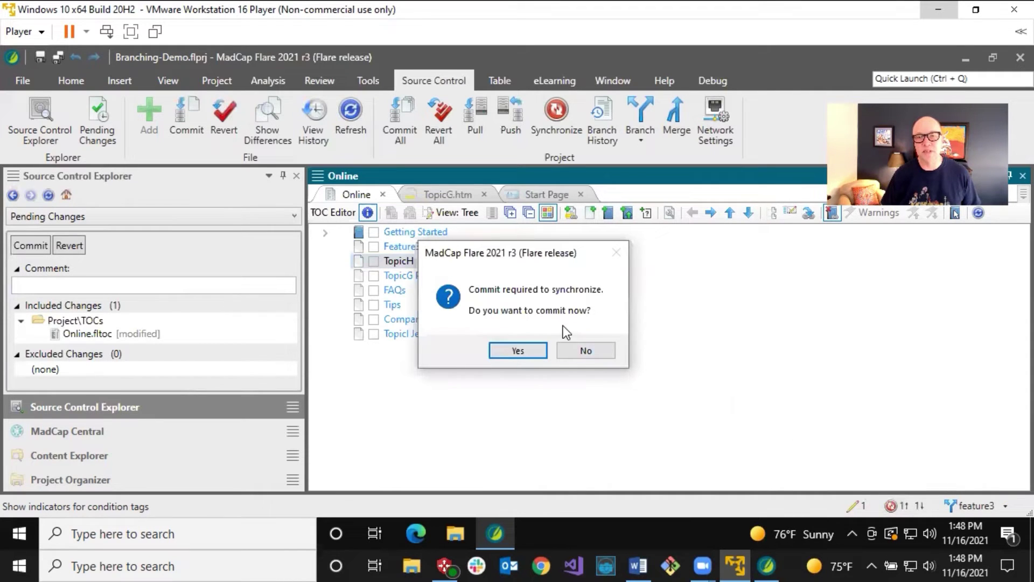
{"action": "left_click", "coordinate": [518, 350]}
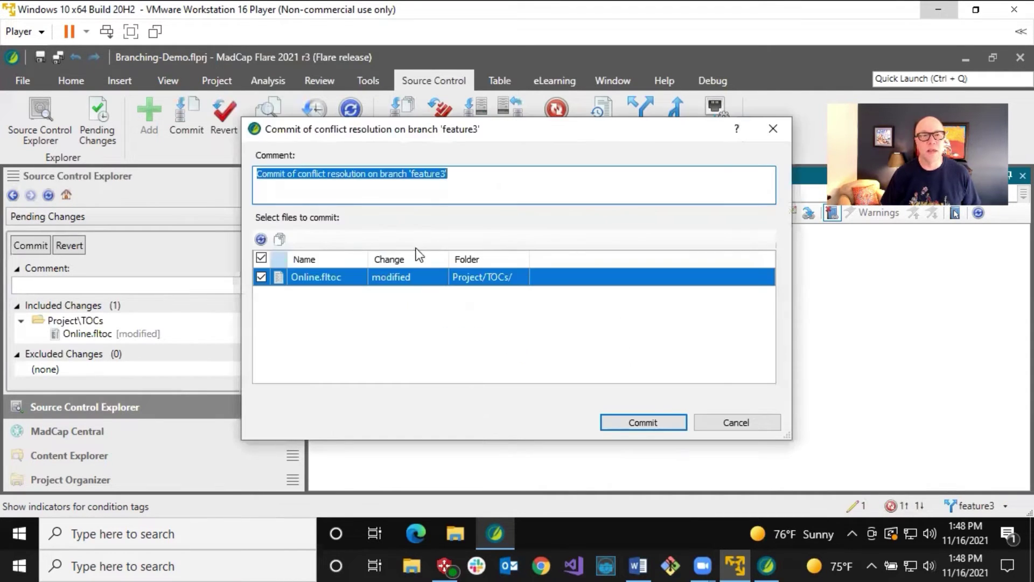
{"action": "left_click", "coordinate": [456, 174]}
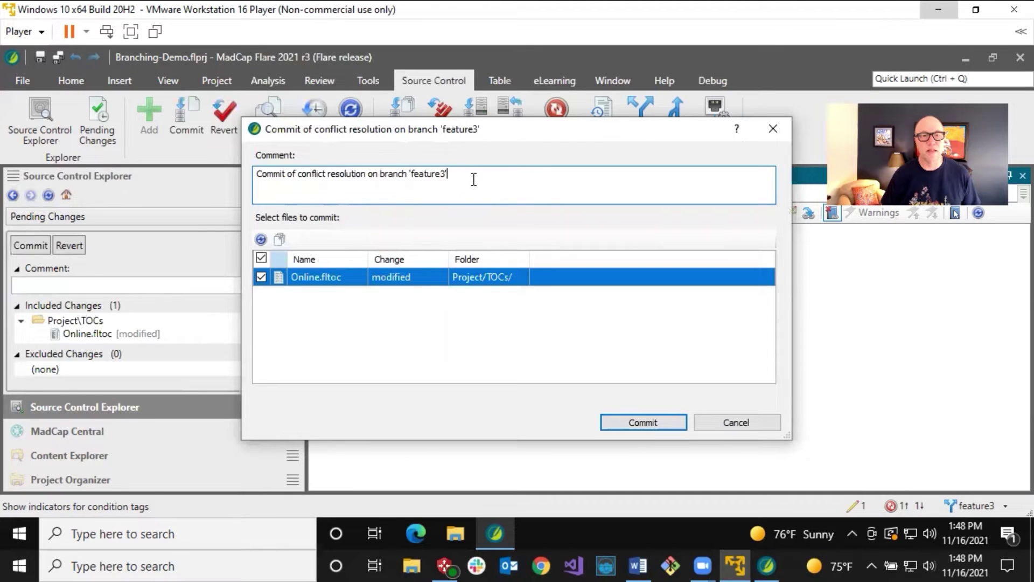
{"action": "left_click", "coordinate": [644, 423]}
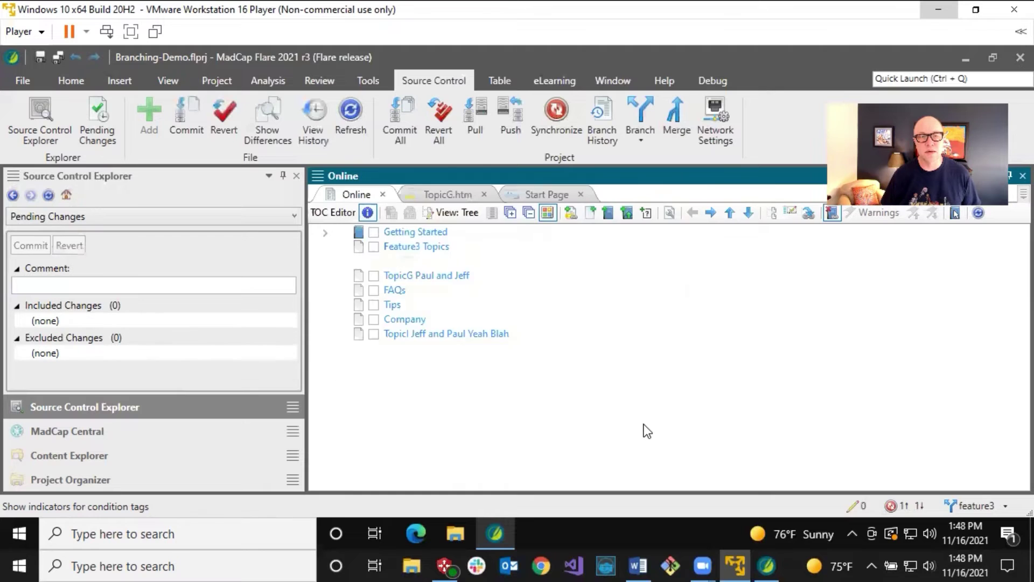
{"action": "left_click", "coordinate": [594, 312]}
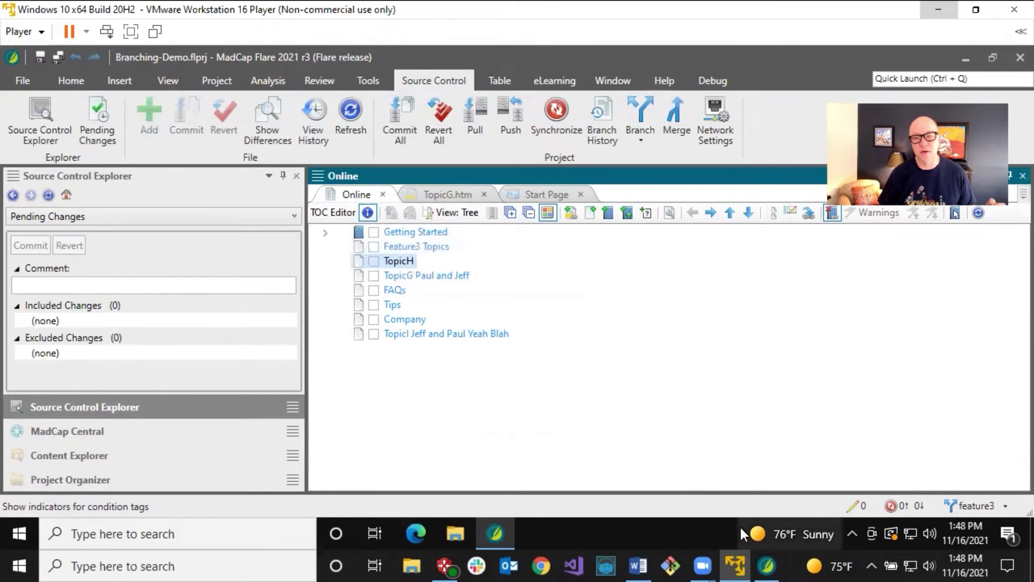
Switch to the first author's project, pull feature3 from MadCapCentral, and check the Feature3 Topics entry in the Online TOC.
{"action": "left_click", "coordinate": [767, 566]}
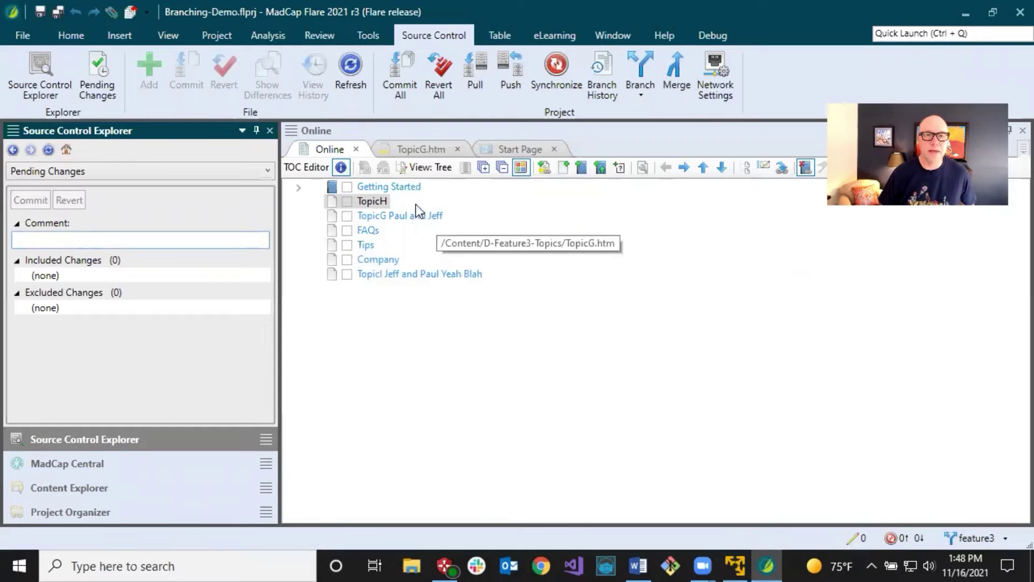
{"action": "left_click", "coordinate": [477, 71]}
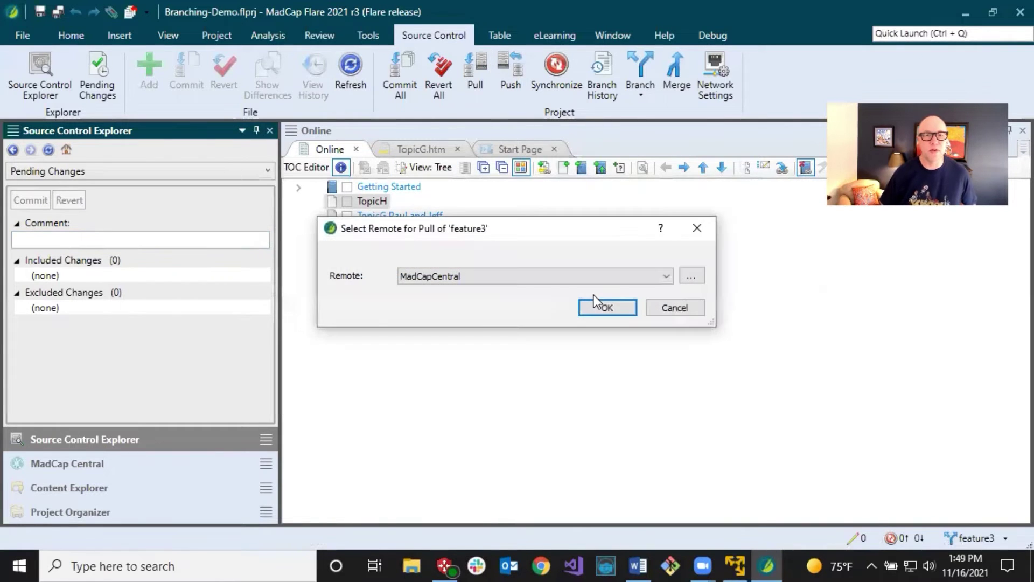
{"action": "left_click", "coordinate": [609, 302]}
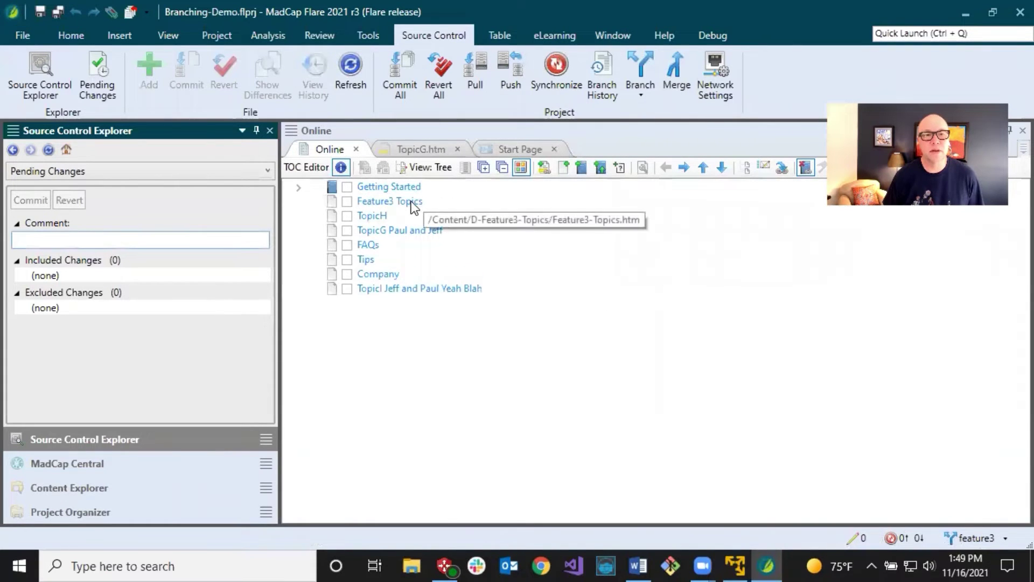
{"action": "left_click", "coordinate": [411, 202]}
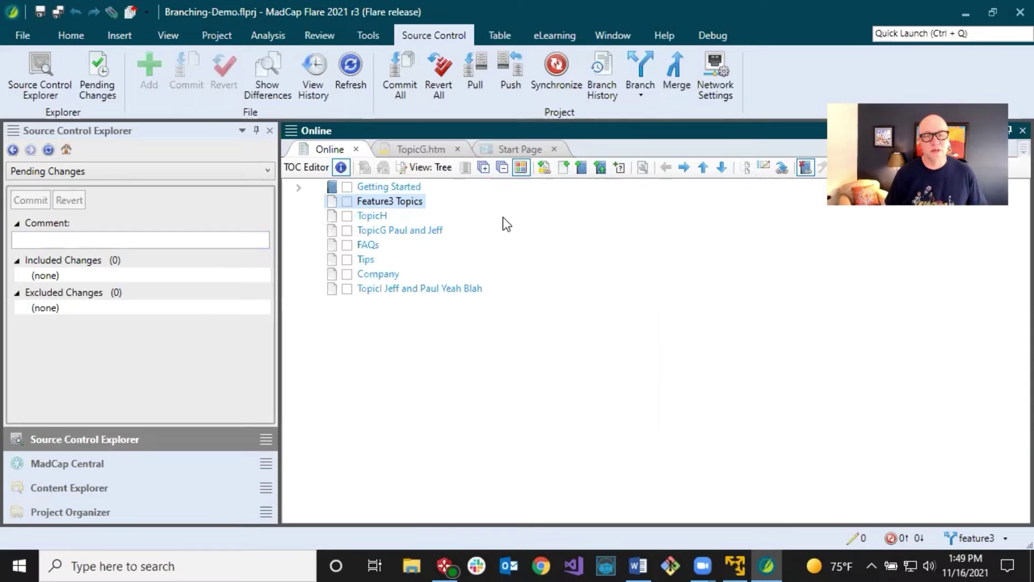
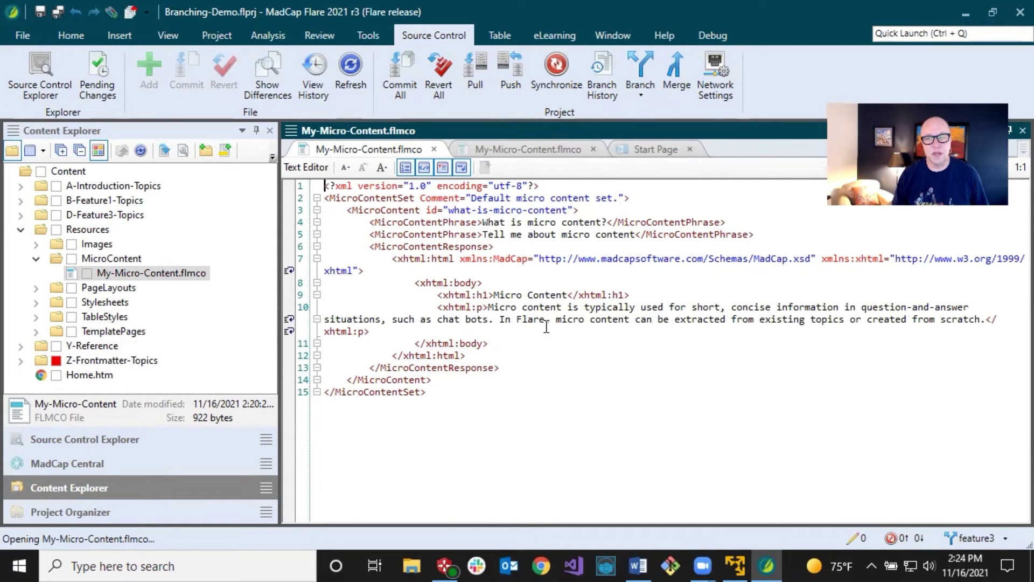
Examine the response heading and paragraph in the markup of My-Micro-Content.flmco, and close the text editor view.
{"action": "left_click_drag", "start_coordinate": [494, 295], "coordinate": [569, 298]}
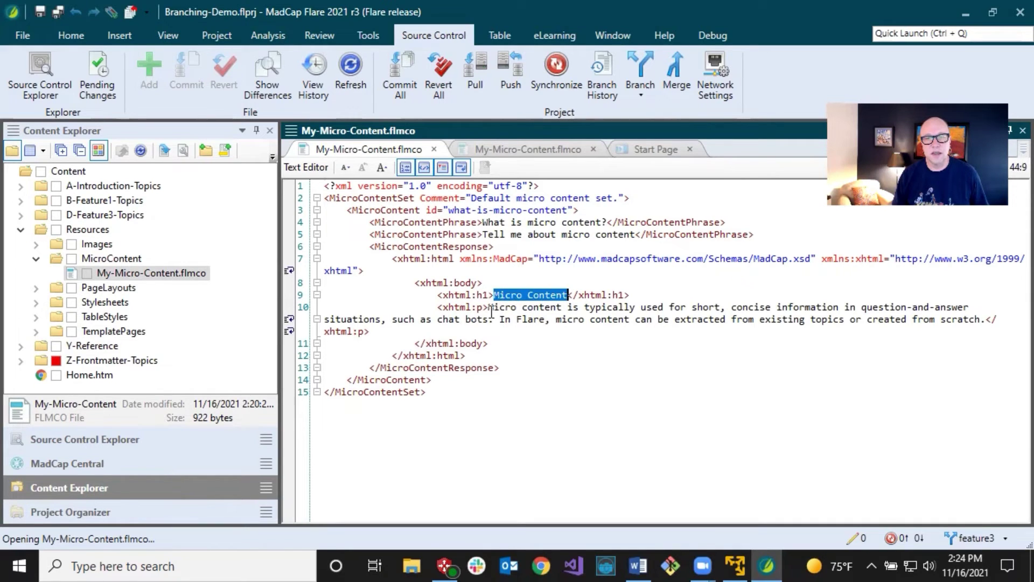
{"action": "left_click_drag", "start_coordinate": [488, 307], "coordinate": [986, 317]}
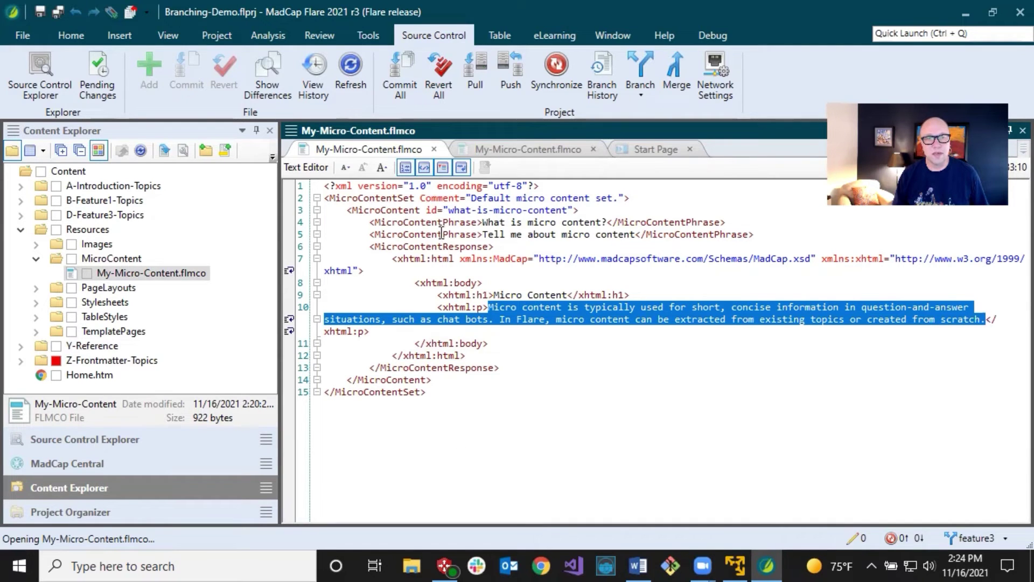
{"action": "left_click", "coordinate": [434, 149]}
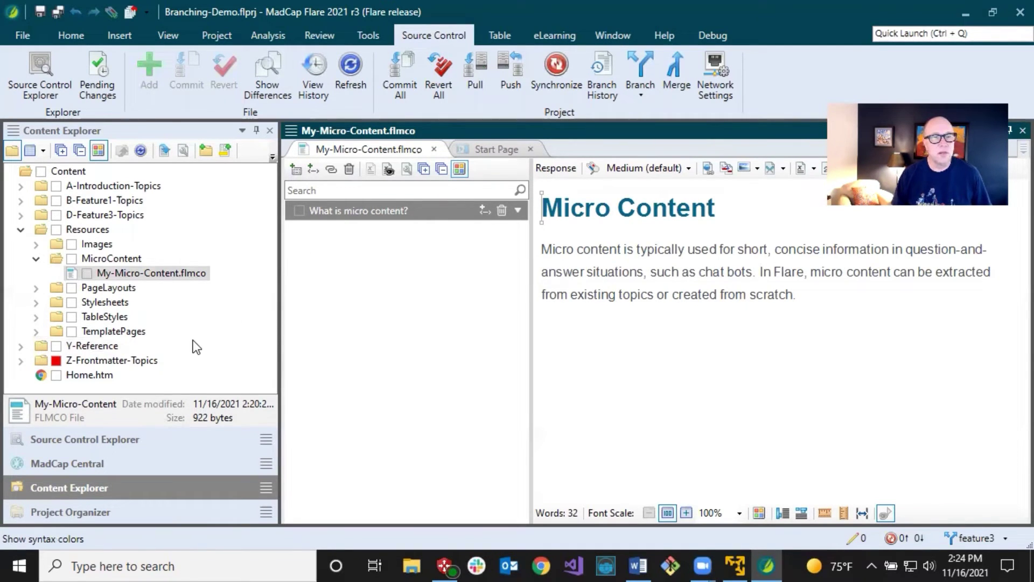
Create micro content with the phrase "company info" from the Lorem ipsum paragraph through the Email line in Y-Reference's Company.htm.
{"action": "left_click", "coordinate": [22, 347]}
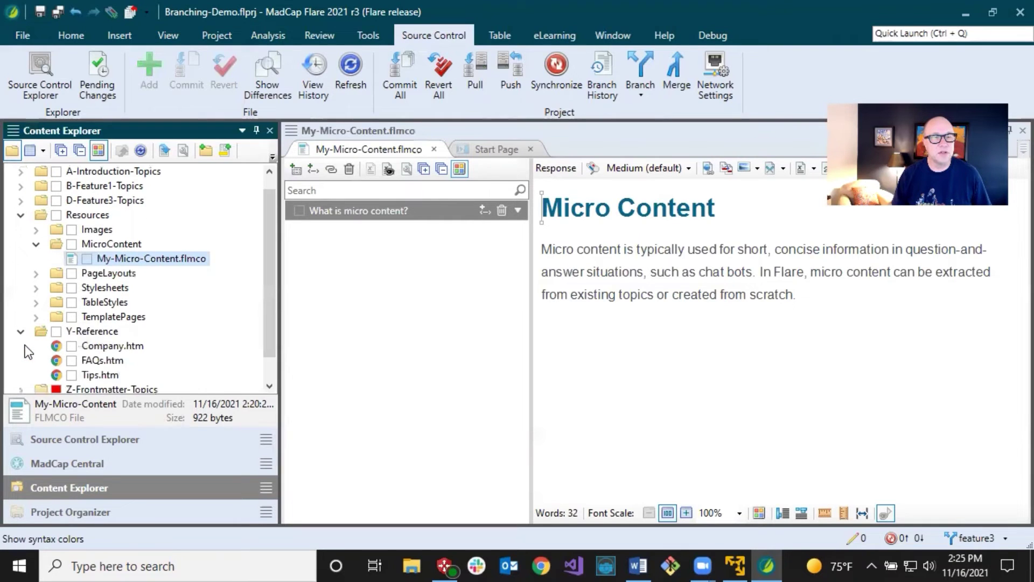
{"action": "double_click", "coordinate": [96, 347]}
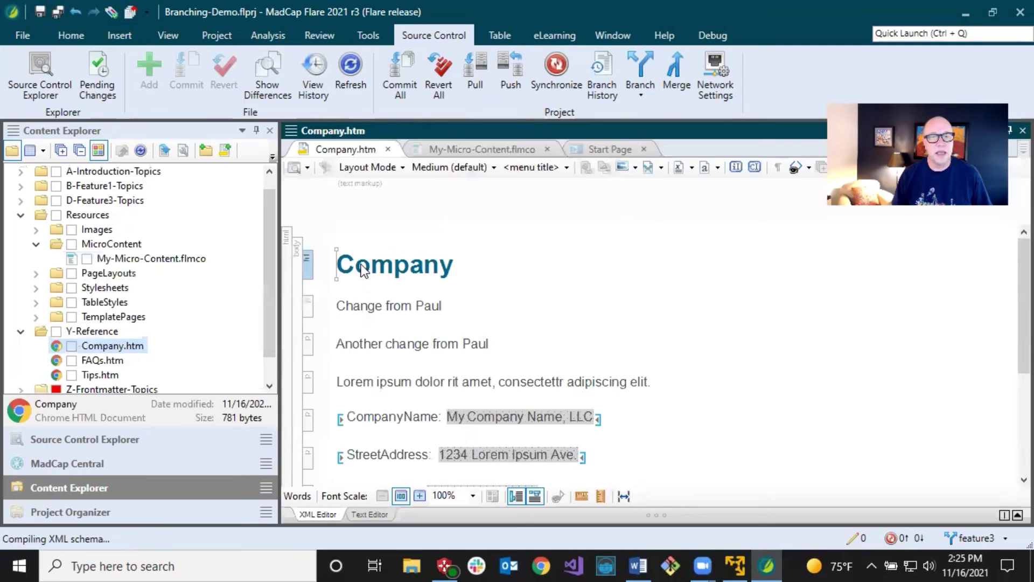
{"action": "scroll", "coordinate": [397, 328], "scroll_direction": "down", "scroll_amount": 2}
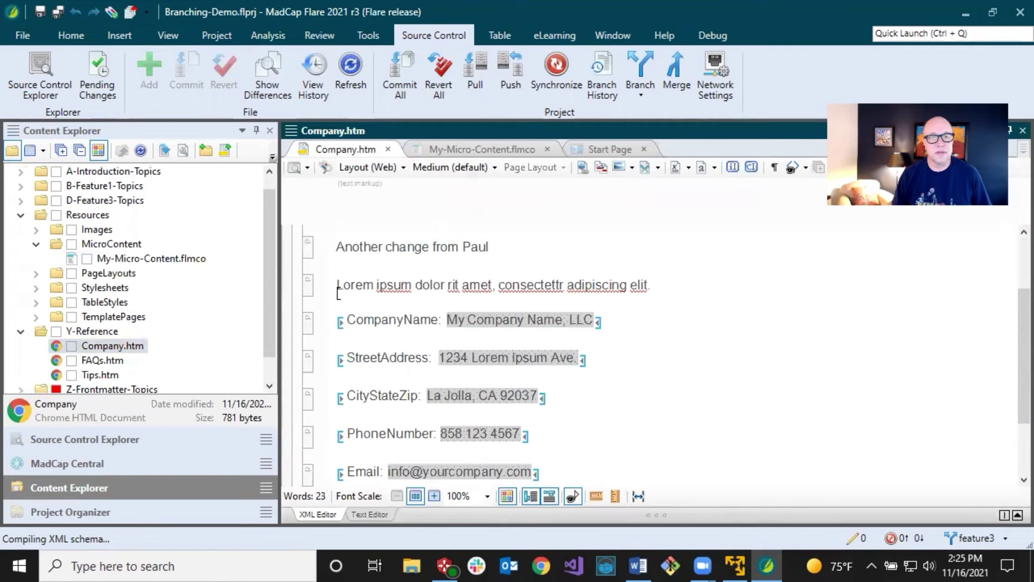
{"action": "left_click_drag", "start_coordinate": [337, 284], "coordinate": [548, 396]}
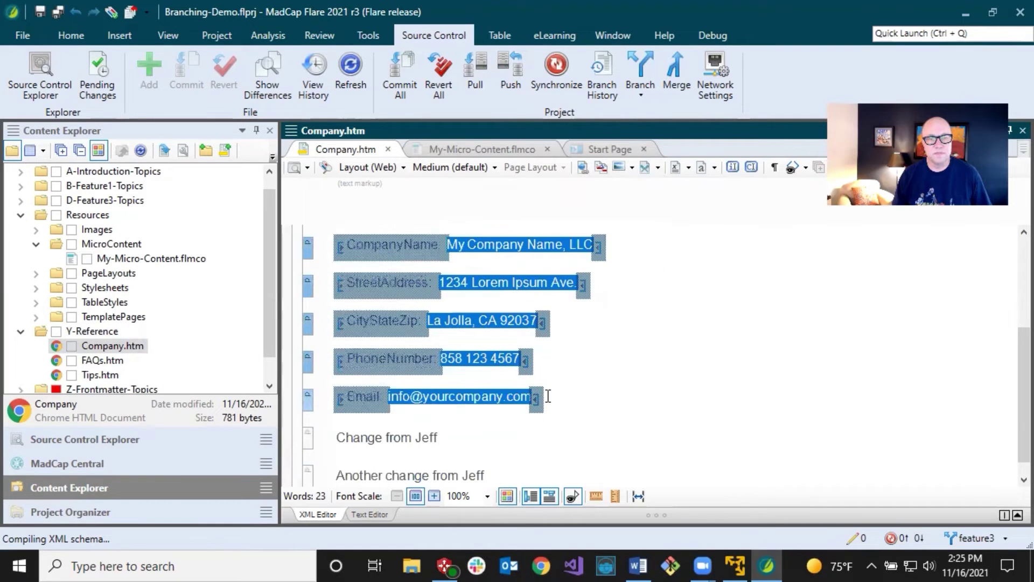
{"action": "left_click", "coordinate": [76, 41]}
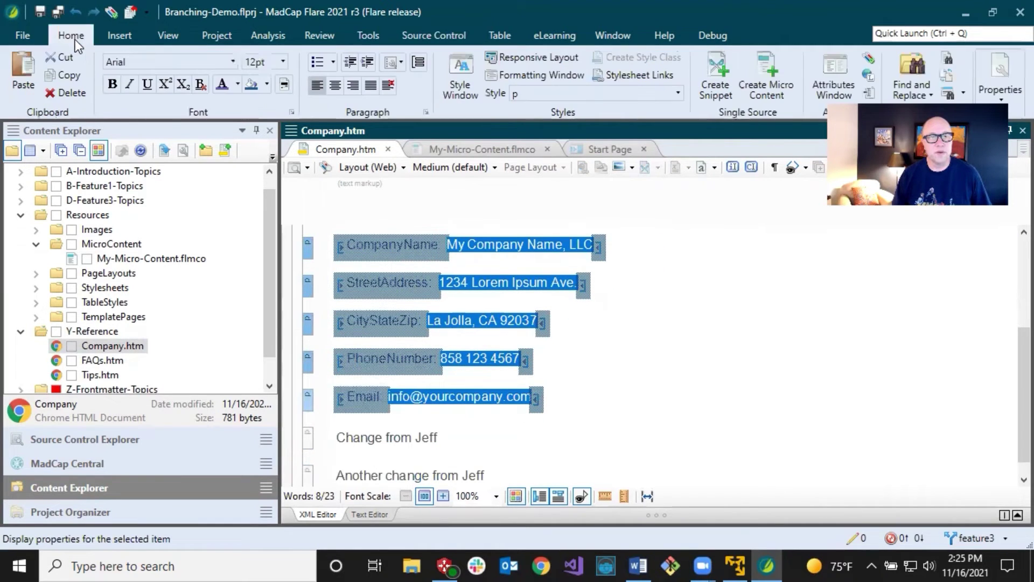
{"action": "left_click", "coordinate": [767, 85]}
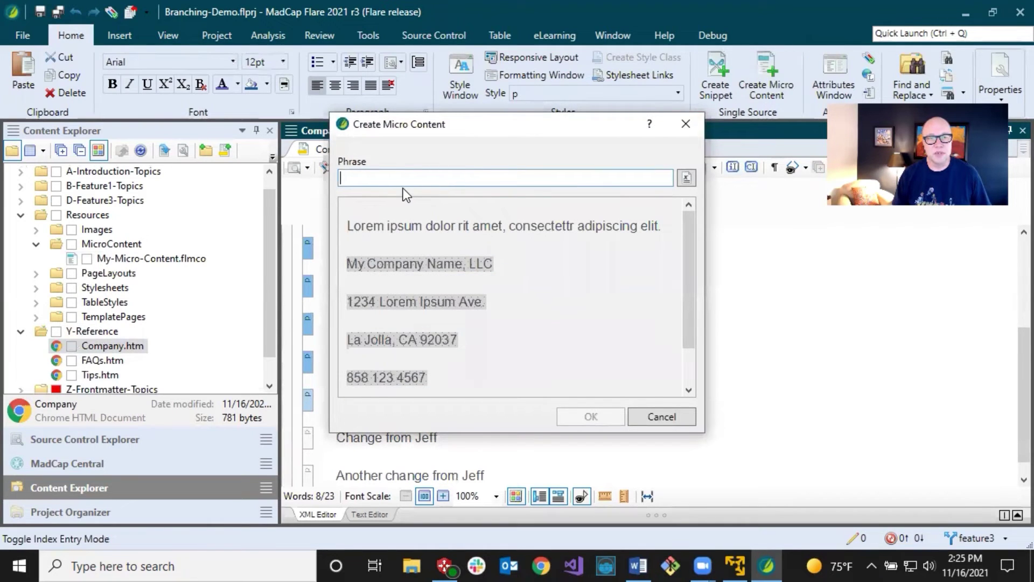
{"action": "type", "text": "company info"}
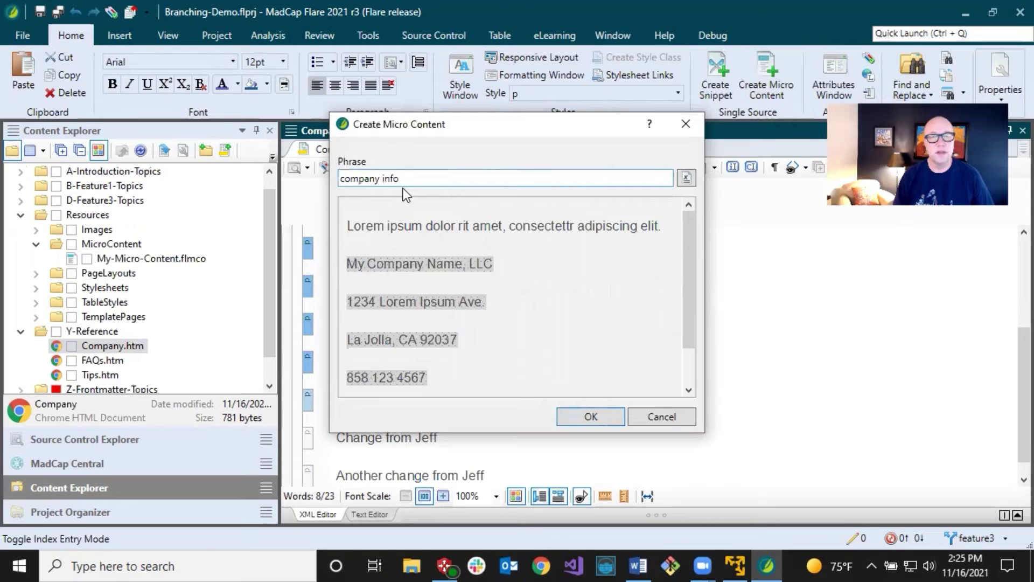
{"action": "left_click", "coordinate": [576, 410]}
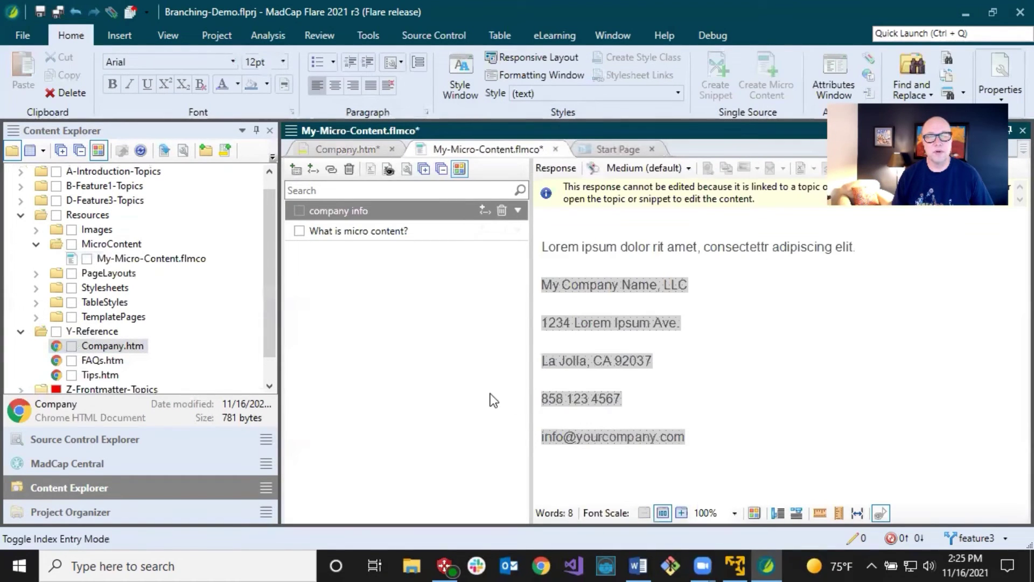
Review the micro content block in Company.htm and both responses in My-Micro-Content.flmco, and save all files.
{"action": "left_click", "coordinate": [358, 148]}
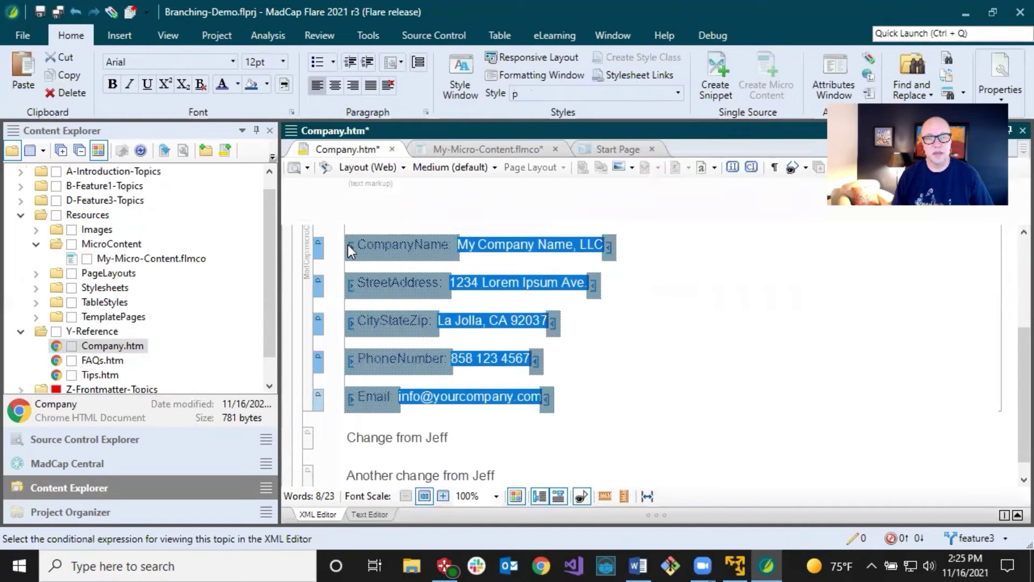
{"action": "scroll", "coordinate": [351, 239], "scroll_direction": "up", "scroll_amount": 2}
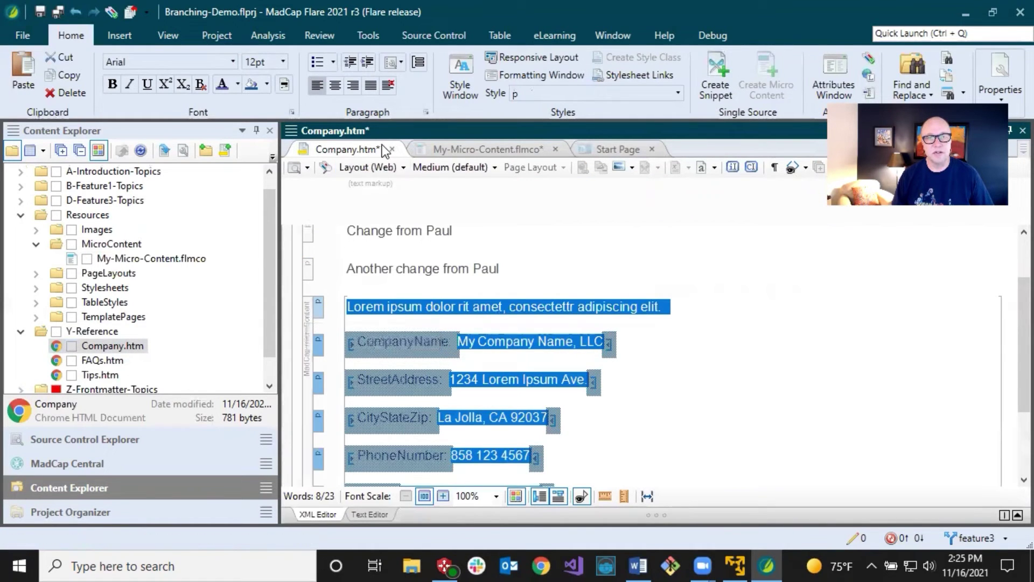
{"action": "left_click", "coordinate": [474, 153]}
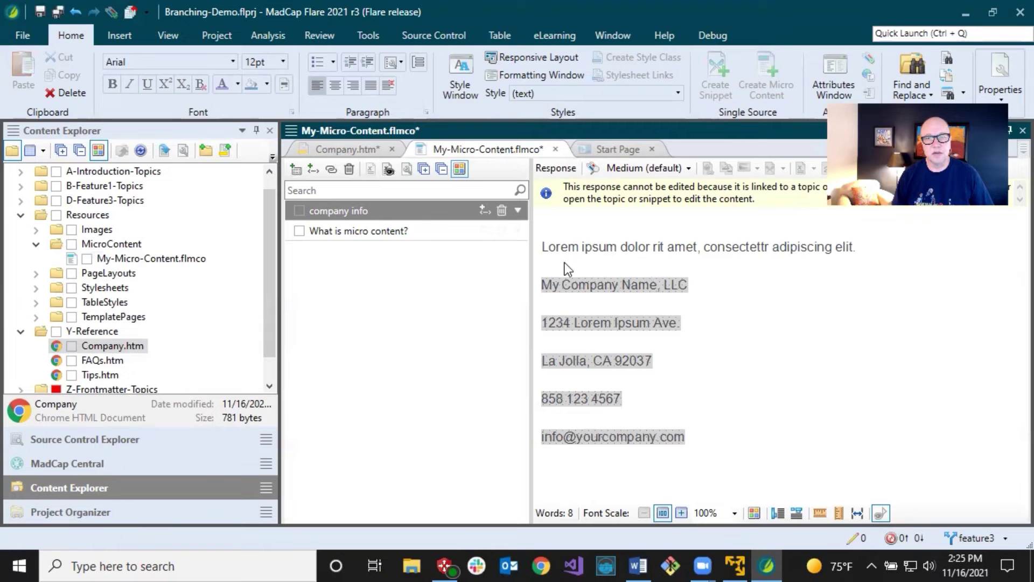
{"action": "left_click", "coordinate": [402, 232]}
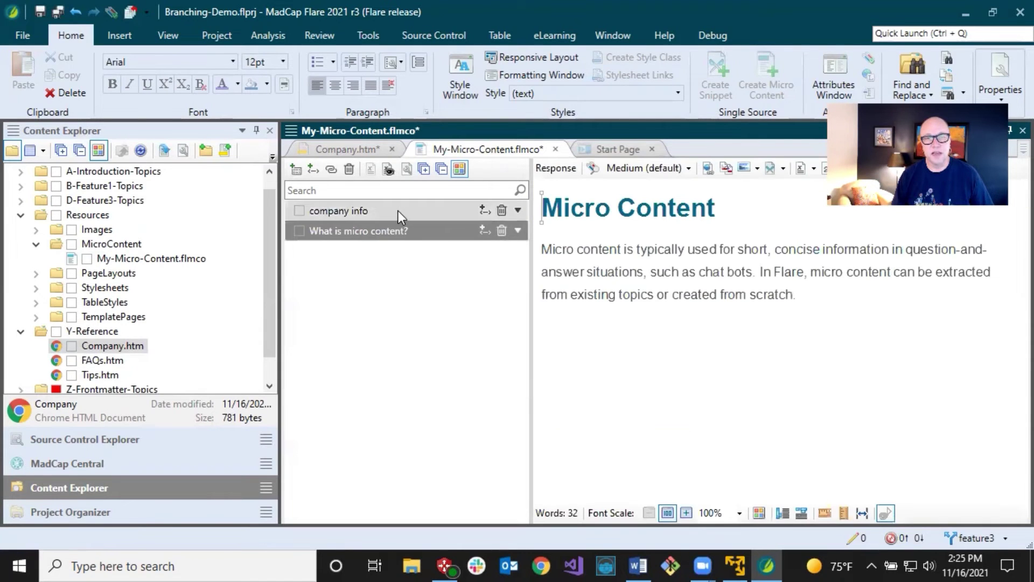
{"action": "left_click", "coordinate": [398, 211]}
{"action": "left_click", "coordinate": [56, 12]}
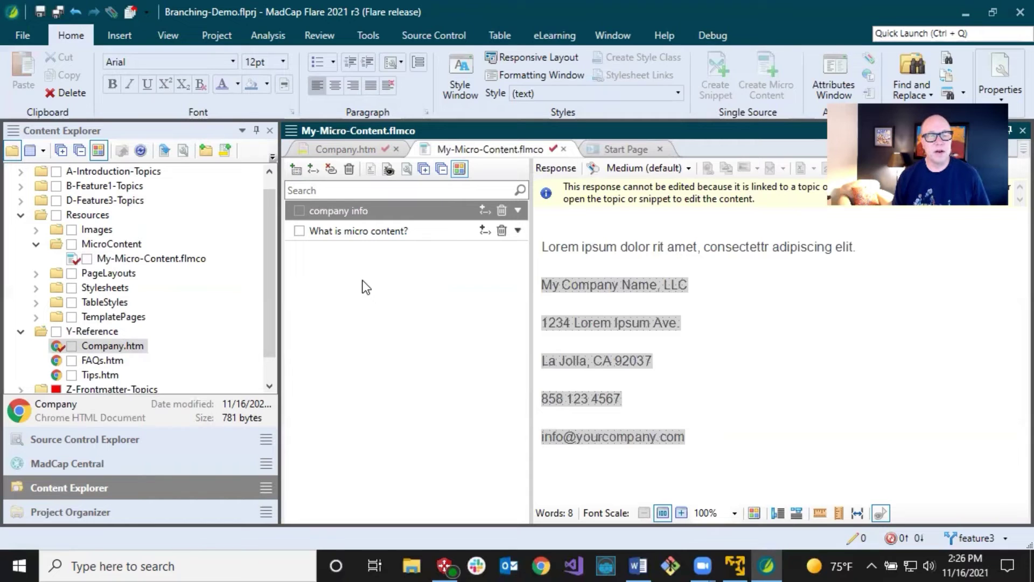
Examine the micro content heading and the company info phrase in the markup of My-Micro-Content.flmco, and close the text editor view.
{"action": "right_click", "coordinate": [177, 263]}
{"action": "mouse_move", "coordinate": [226, 308]}
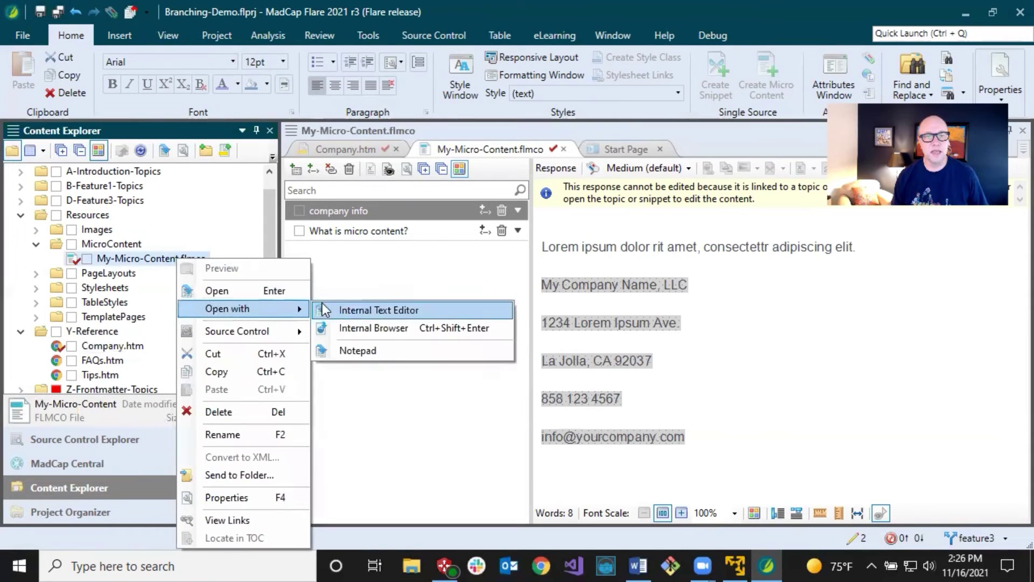
{"action": "left_click", "coordinate": [359, 308]}
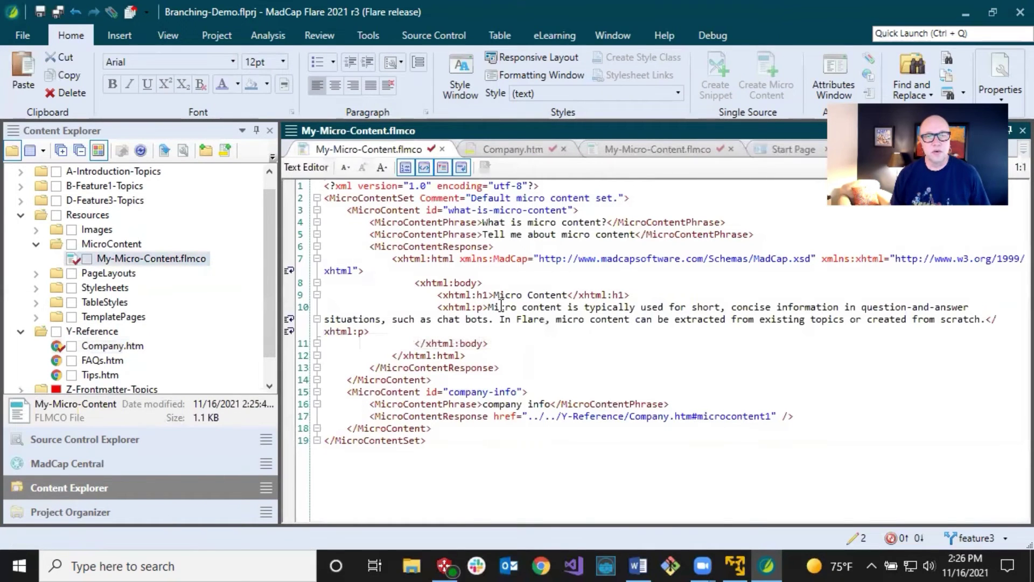
{"action": "left_click_drag", "start_coordinate": [494, 295], "coordinate": [569, 296]}
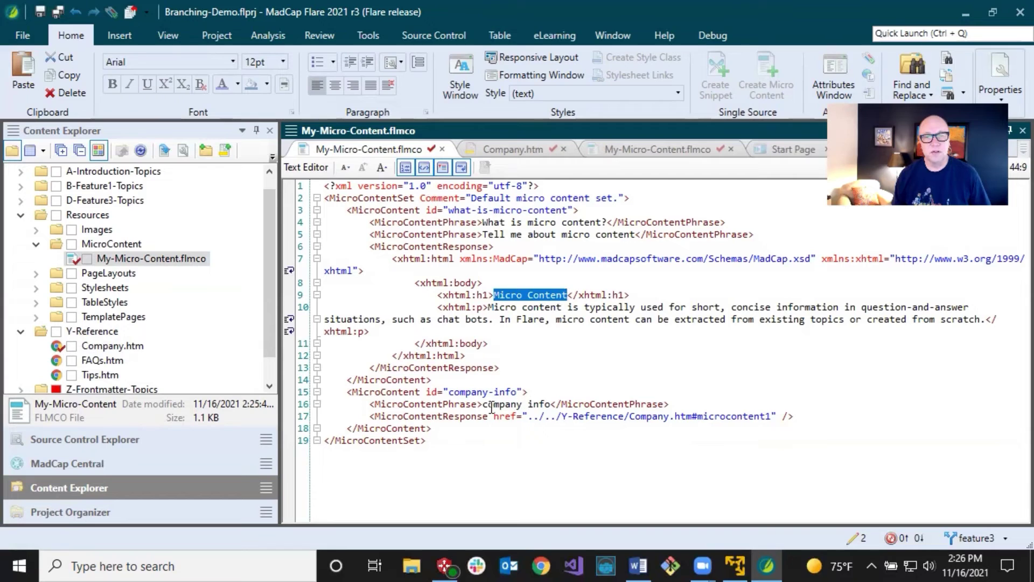
{"action": "left_click_drag", "start_coordinate": [483, 405], "coordinate": [550, 405]}
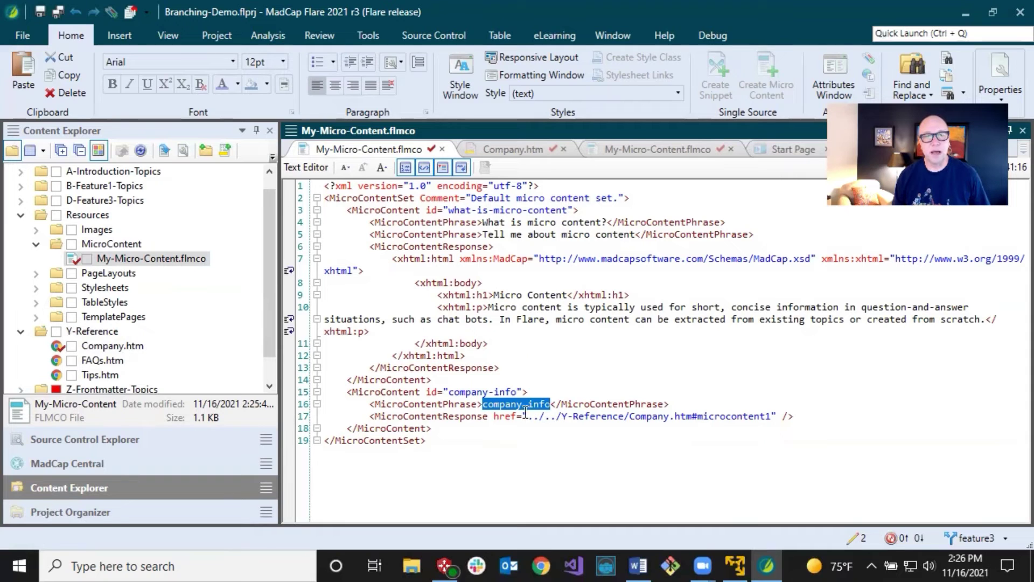
{"action": "left_click", "coordinate": [442, 149]}
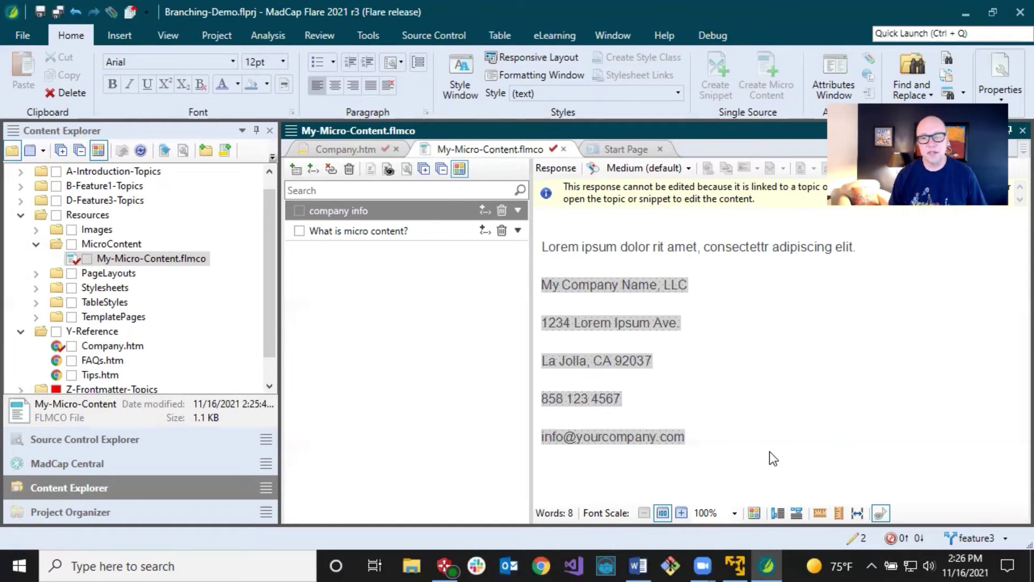
Commit My-Micro-Content.flmco and Company.htm with the author's first name plus "Micro Content" as comment, and synchronize feature3.
{"action": "left_click", "coordinate": [860, 542]}
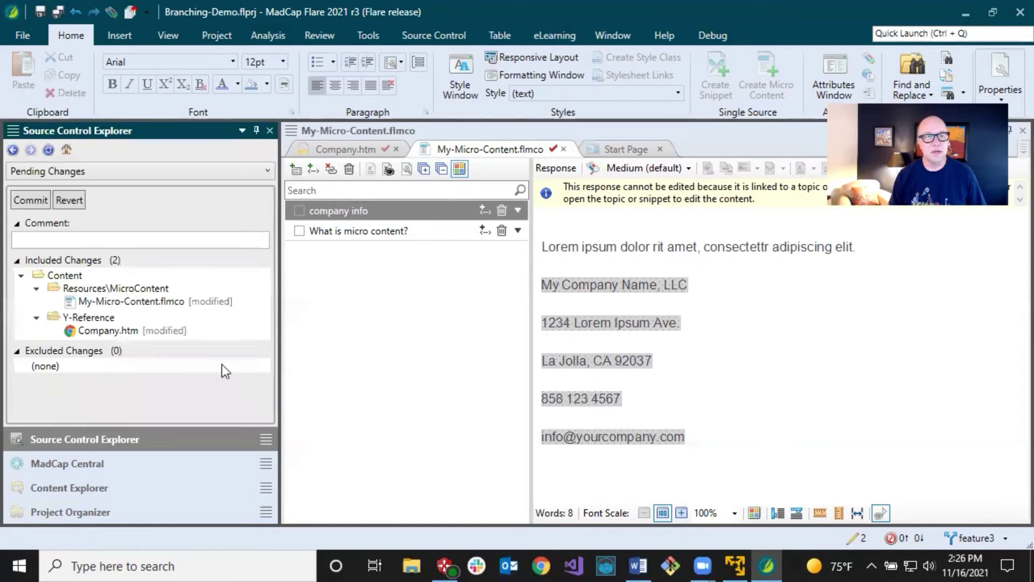
{"action": "left_click", "coordinate": [79, 243]}
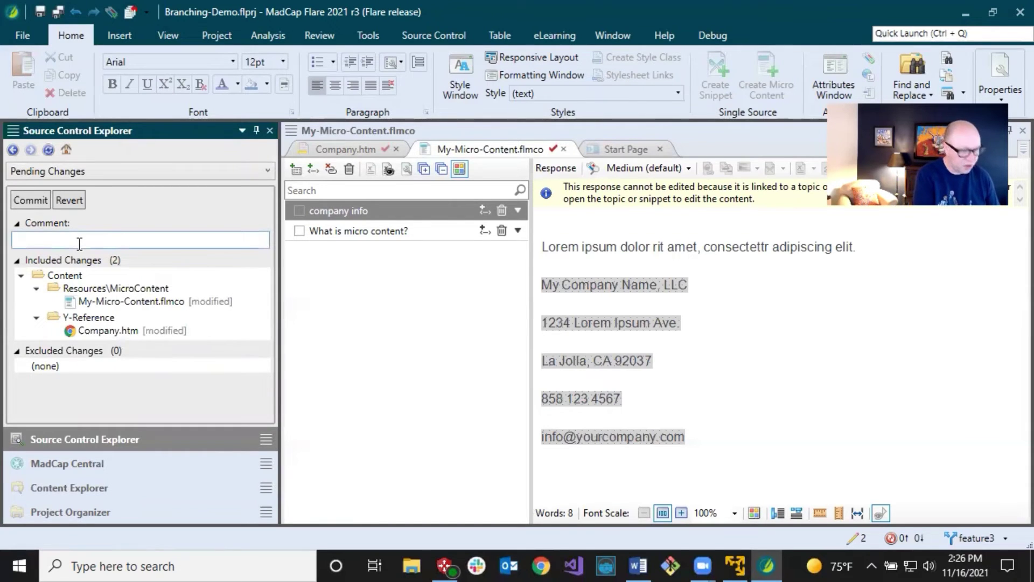
{"action": "type", "text": "Paul M"}
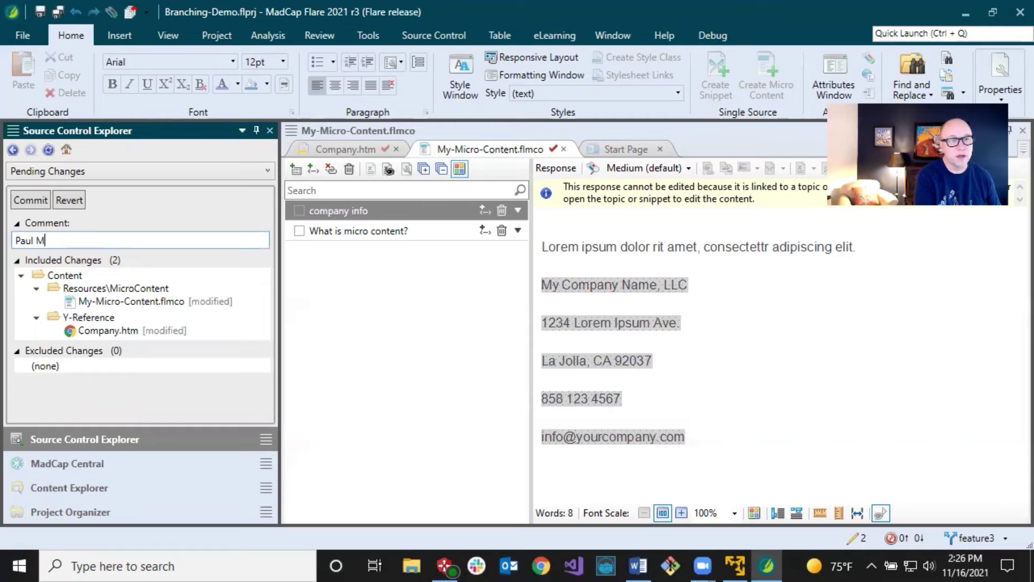
{"action": "type", "text": "icro Co"}
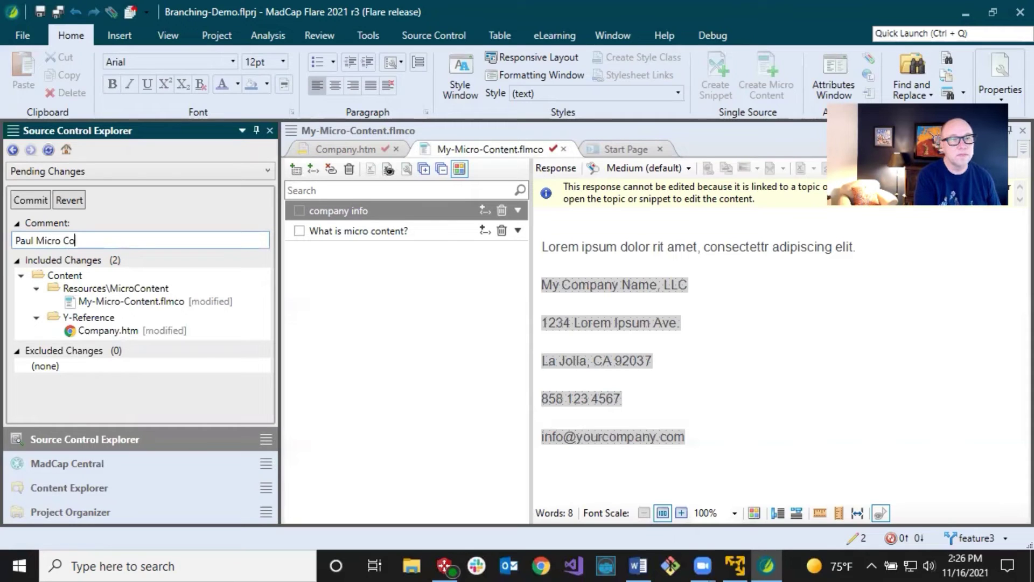
{"action": "type", "text": "ntent"}
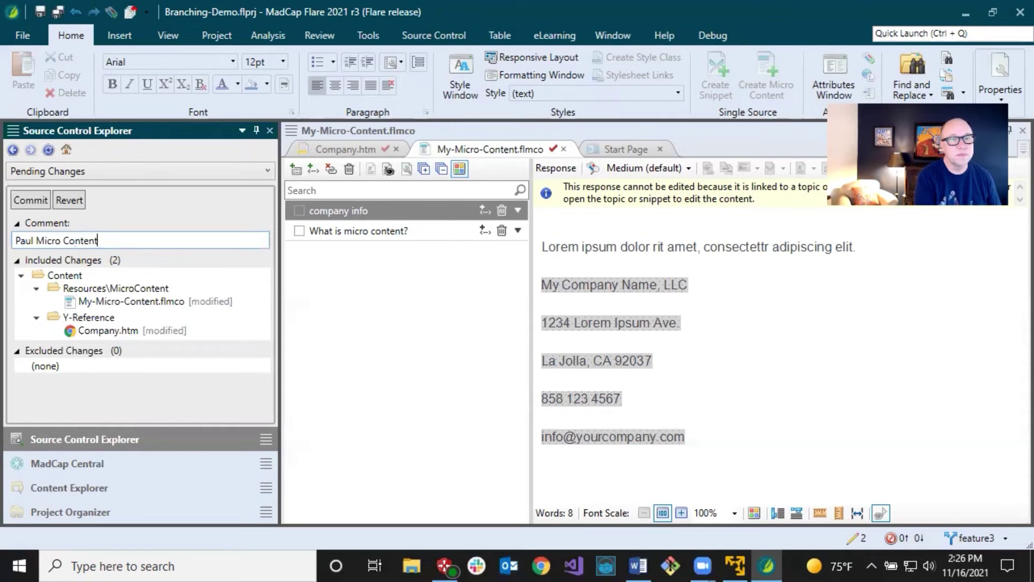
{"action": "left_click", "coordinate": [31, 200]}
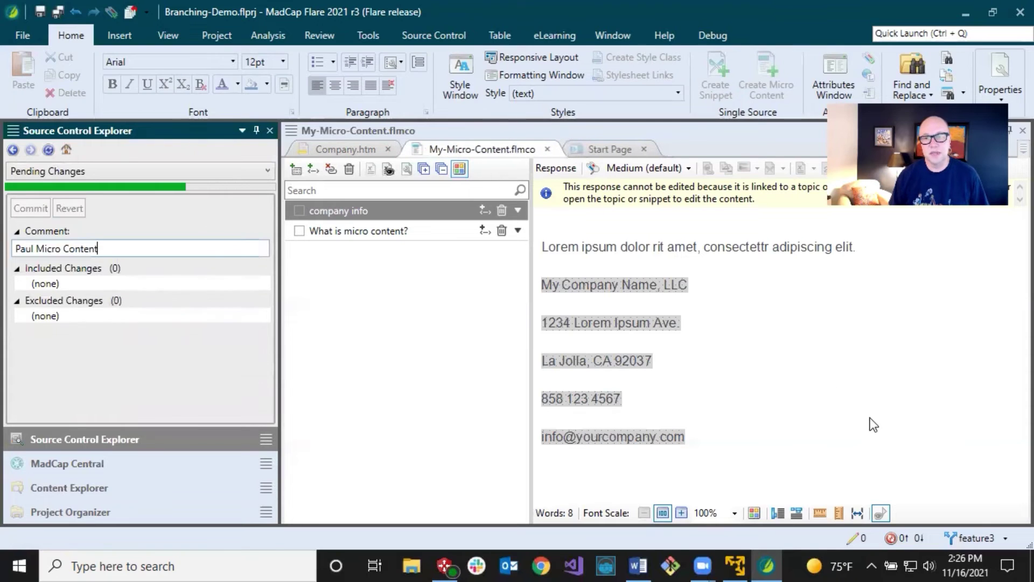
{"action": "left_click", "coordinate": [904, 534]}
{"action": "left_click", "coordinate": [607, 308]}
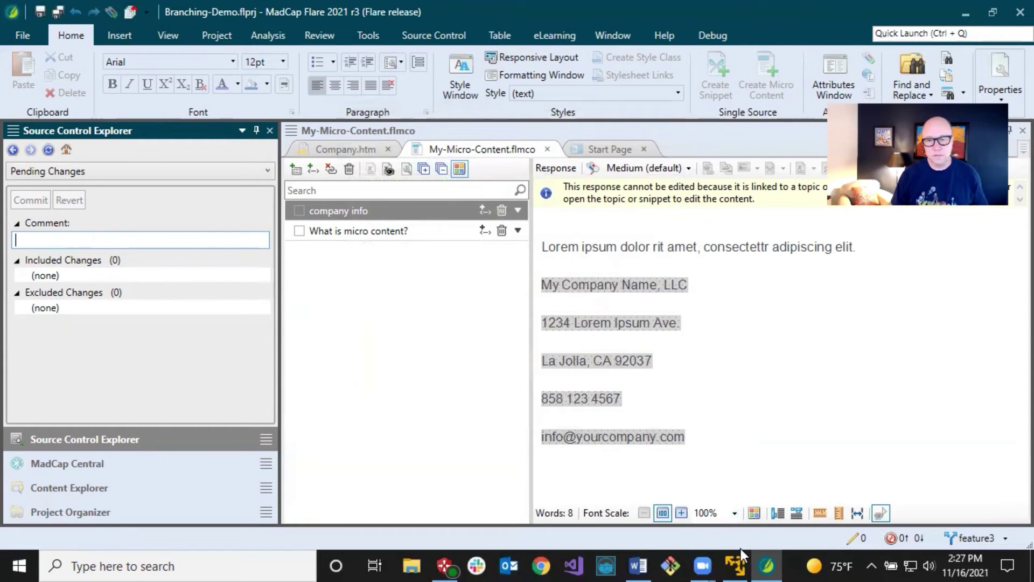
Switch to the second author's project in the VMware virtual machine and open My-Micro-Content.flmco.
{"action": "left_click", "coordinate": [737, 563]}
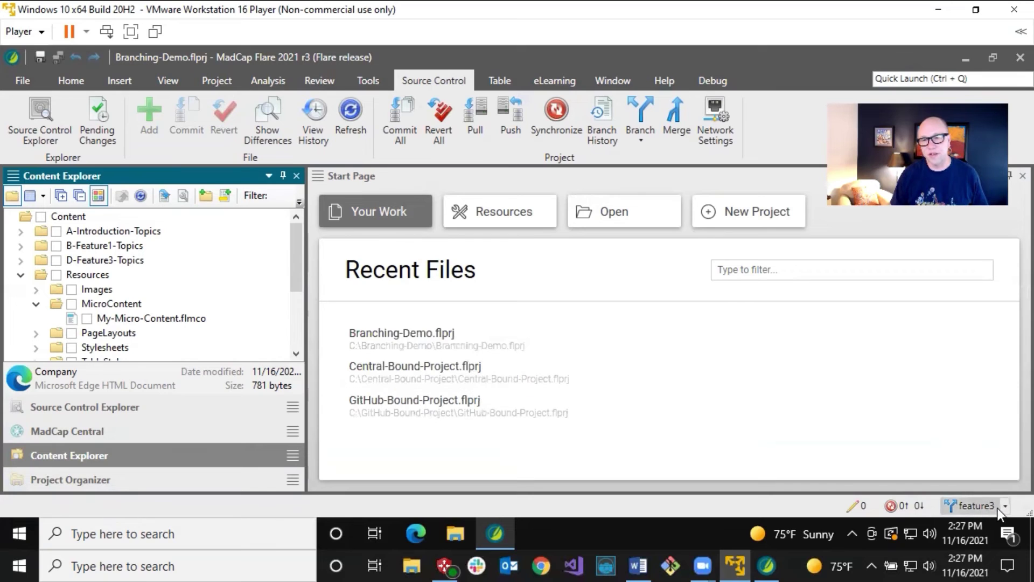
{"action": "left_click", "coordinate": [126, 320]}
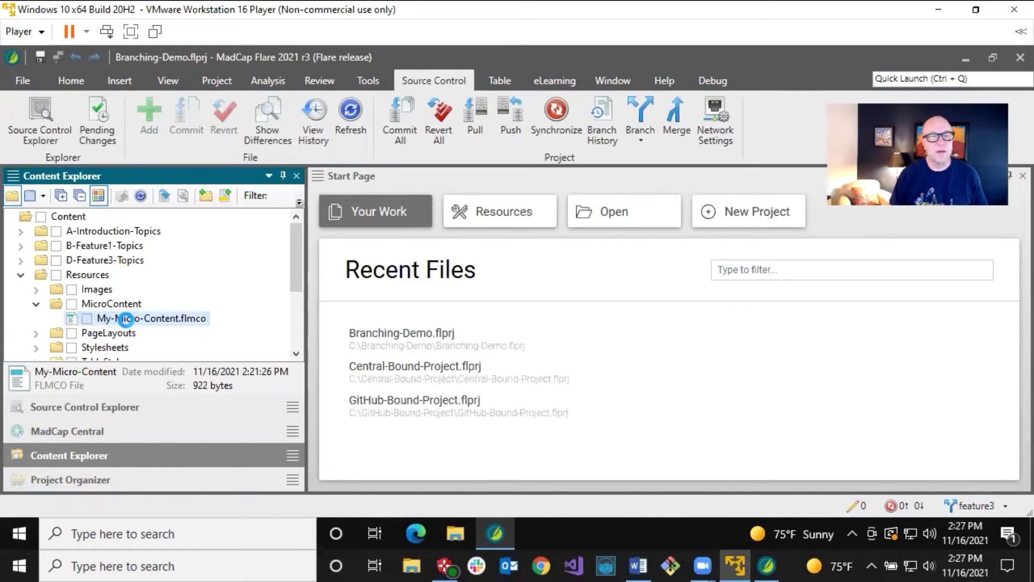
{"action": "double_click", "coordinate": [125, 320]}
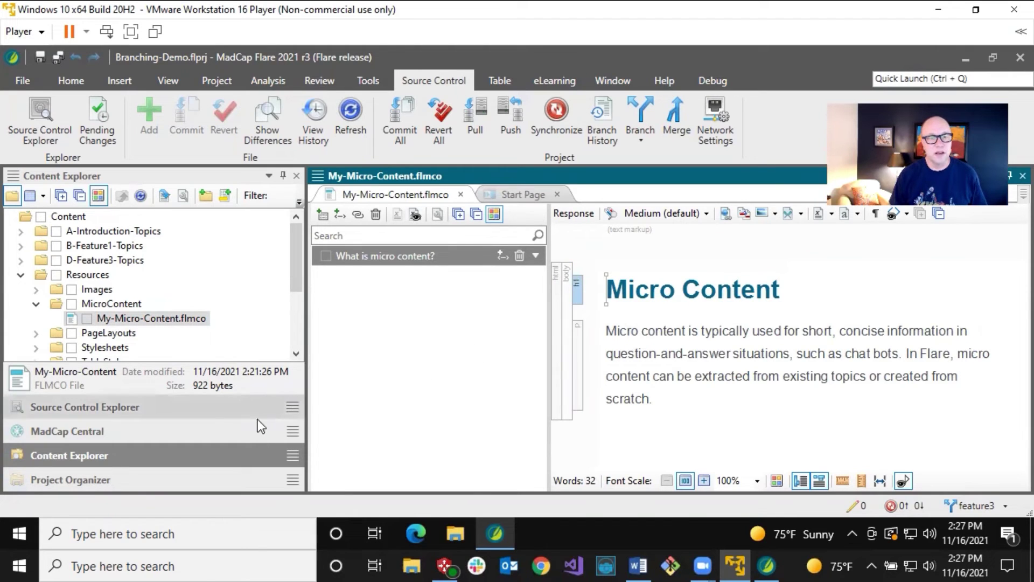
Create micro content with the phrase "tip" from the paragraph in Y-Reference's Tips.htm, and check its block in the topic.
{"action": "scroll", "coordinate": [122, 318], "scroll_direction": "down", "scroll_amount": 3}
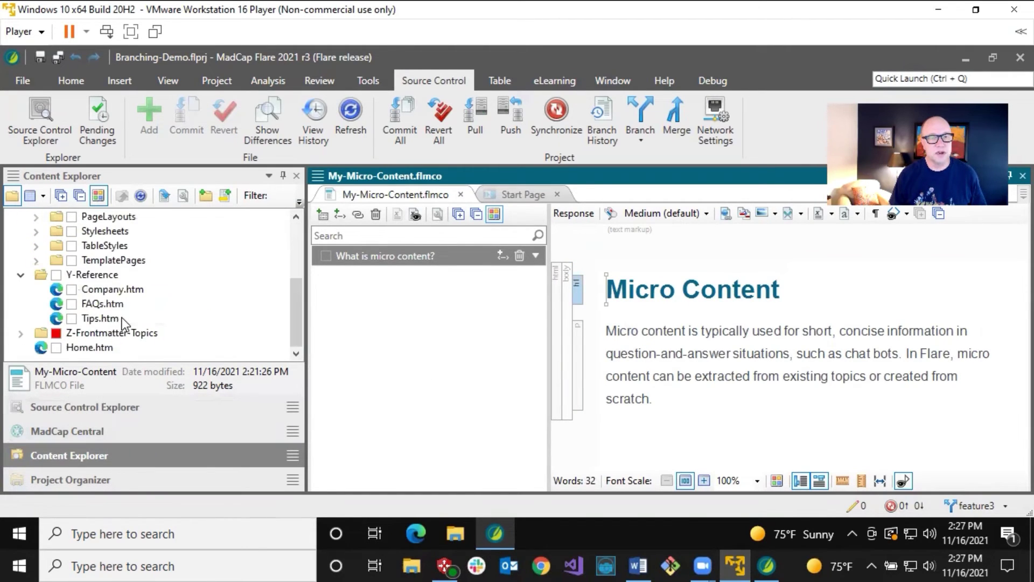
{"action": "left_click", "coordinate": [91, 318]}
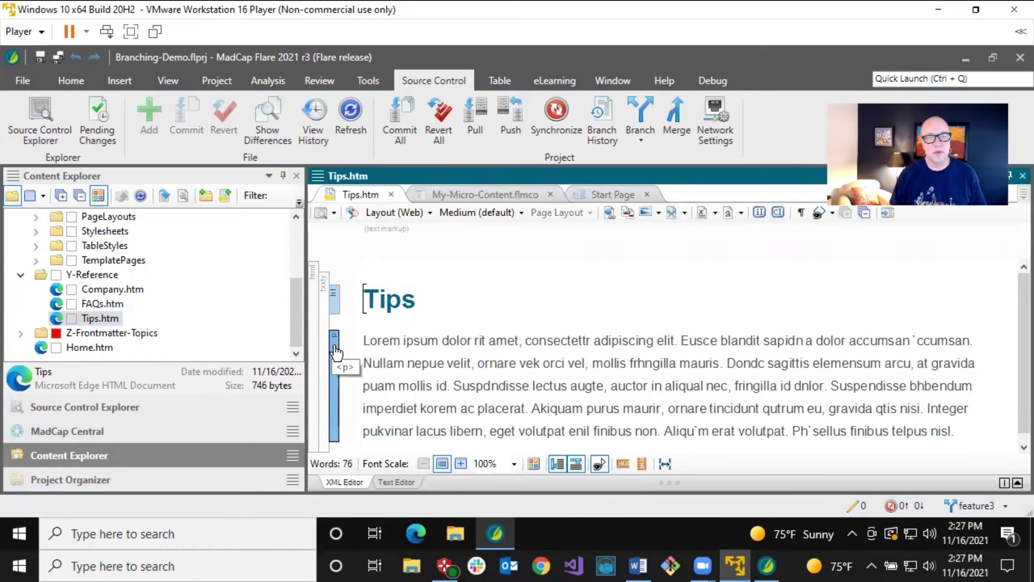
{"action": "right_click", "coordinate": [336, 351]}
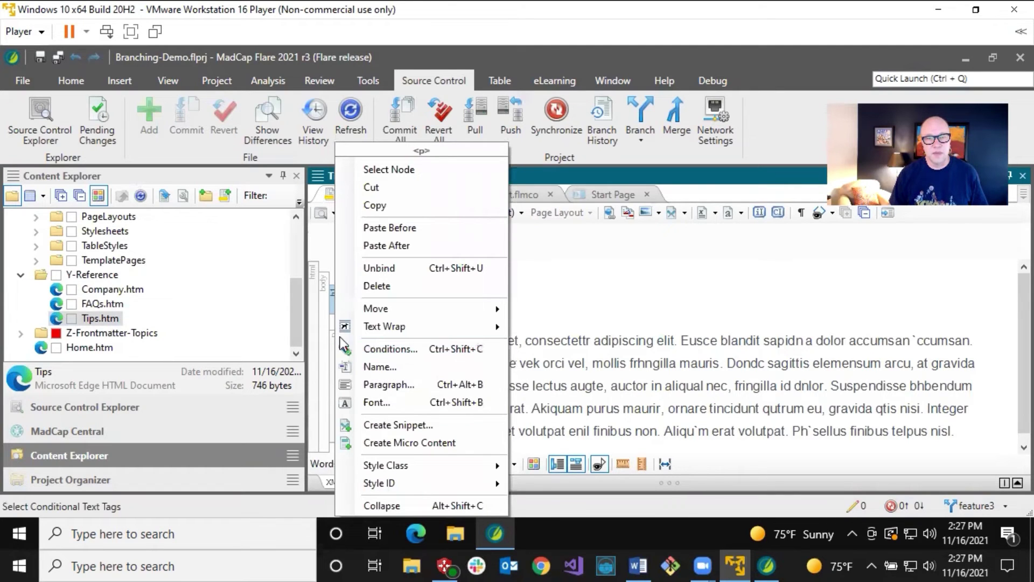
{"action": "left_click", "coordinate": [395, 442]}
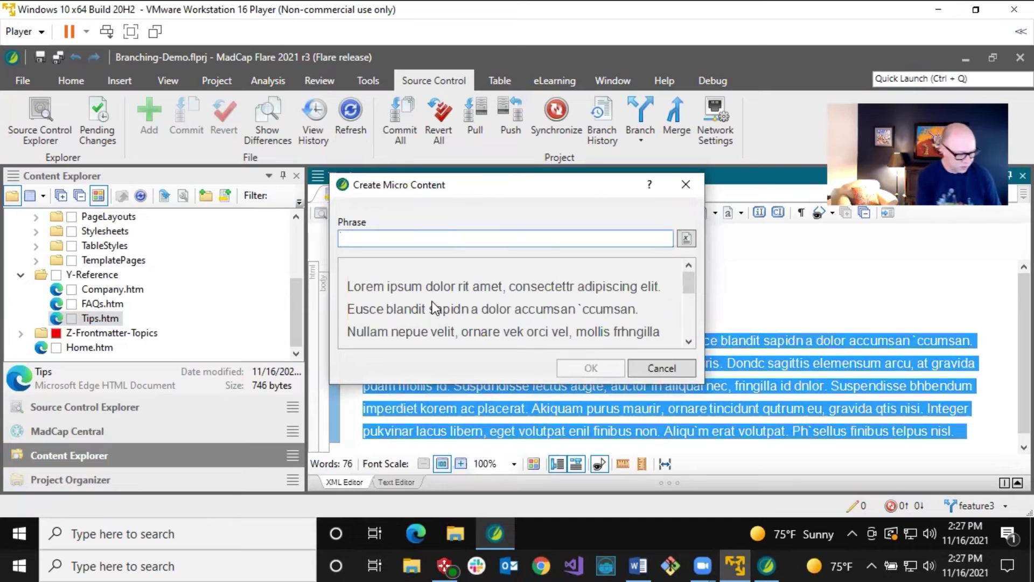
{"action": "type", "text": "tip"}
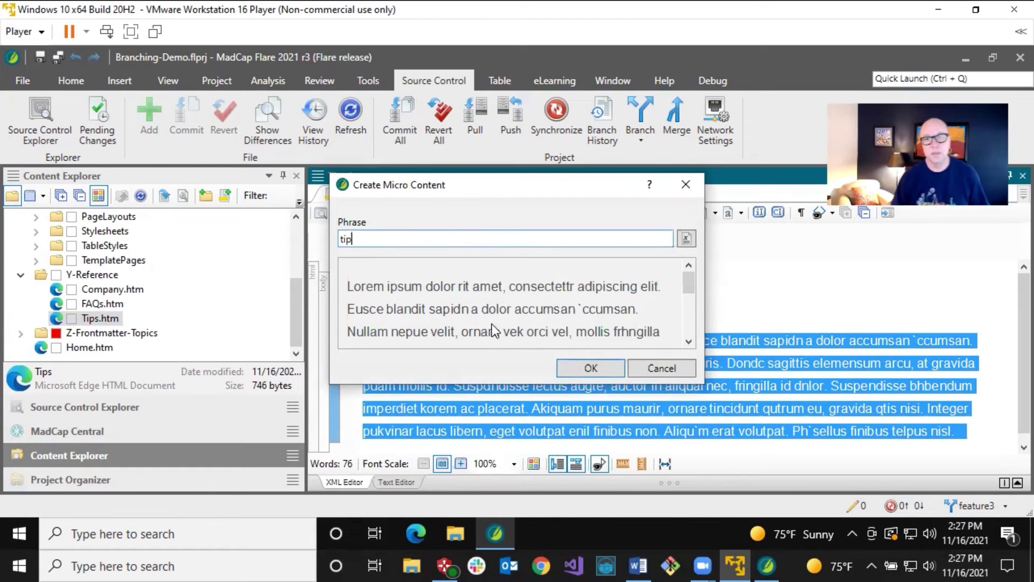
{"action": "left_click", "coordinate": [566, 370]}
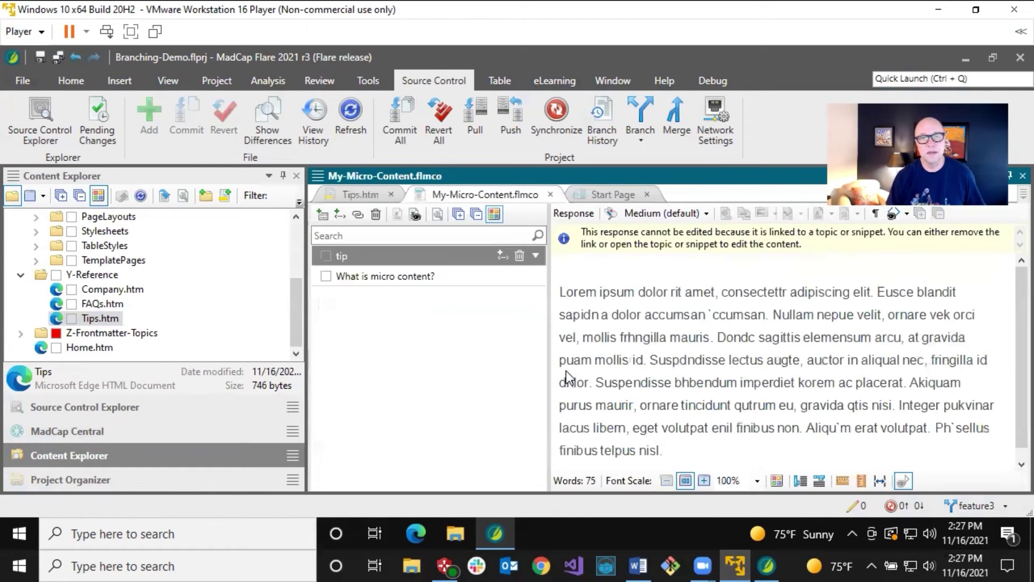
{"action": "left_click", "coordinate": [362, 195]}
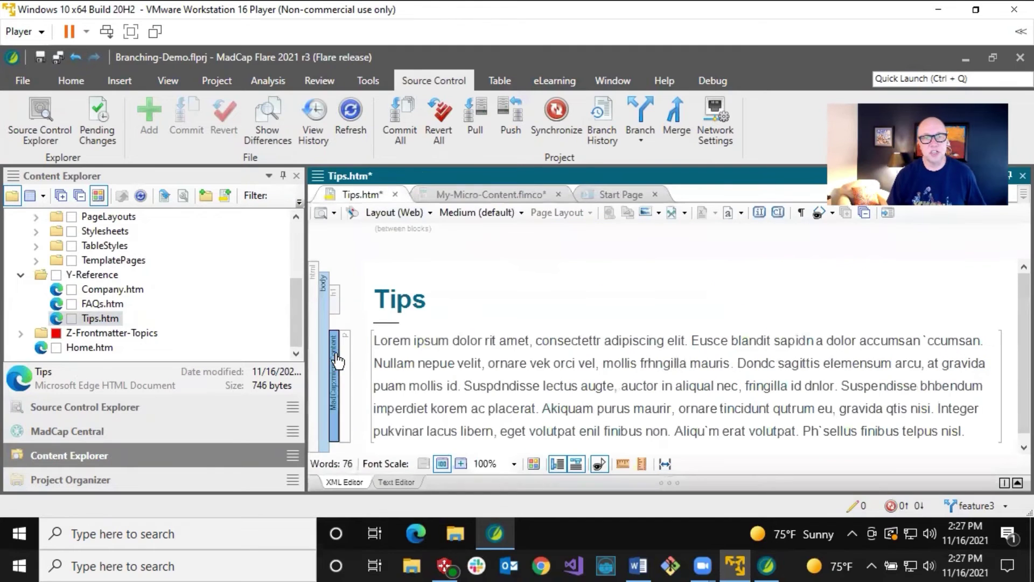
Save all files, and check the tip phrase in the markup of My-Micro-Content.flmco using the internal text editor.
{"action": "left_click", "coordinate": [470, 194]}
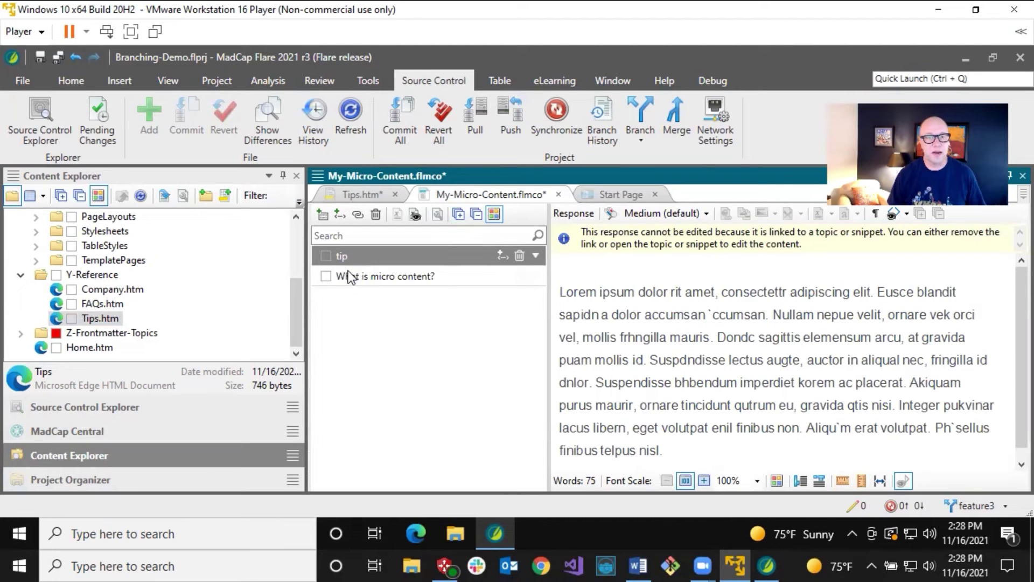
{"action": "left_click", "coordinate": [56, 59]}
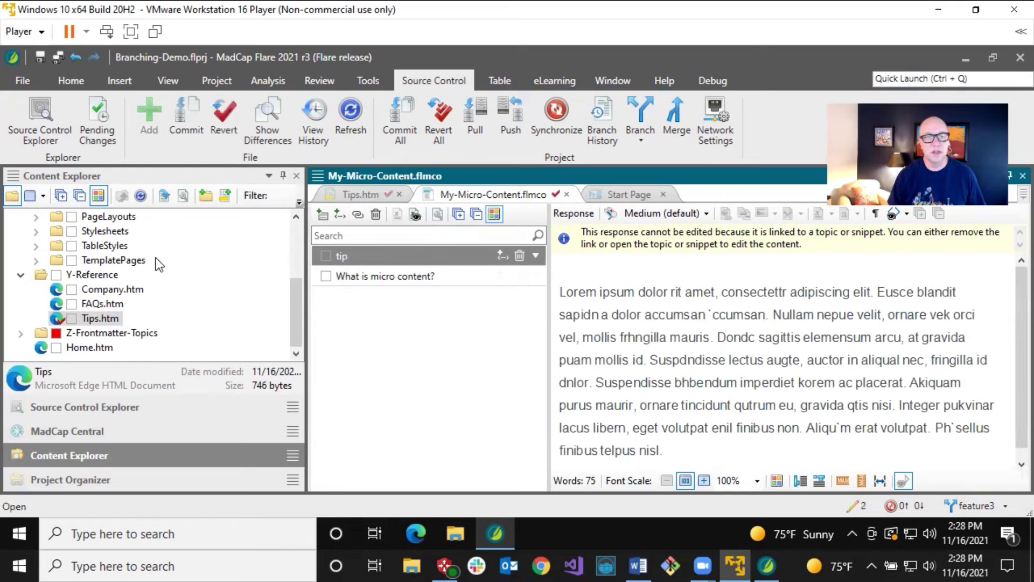
{"action": "scroll", "coordinate": [119, 315], "scroll_direction": "up", "scroll_amount": 3}
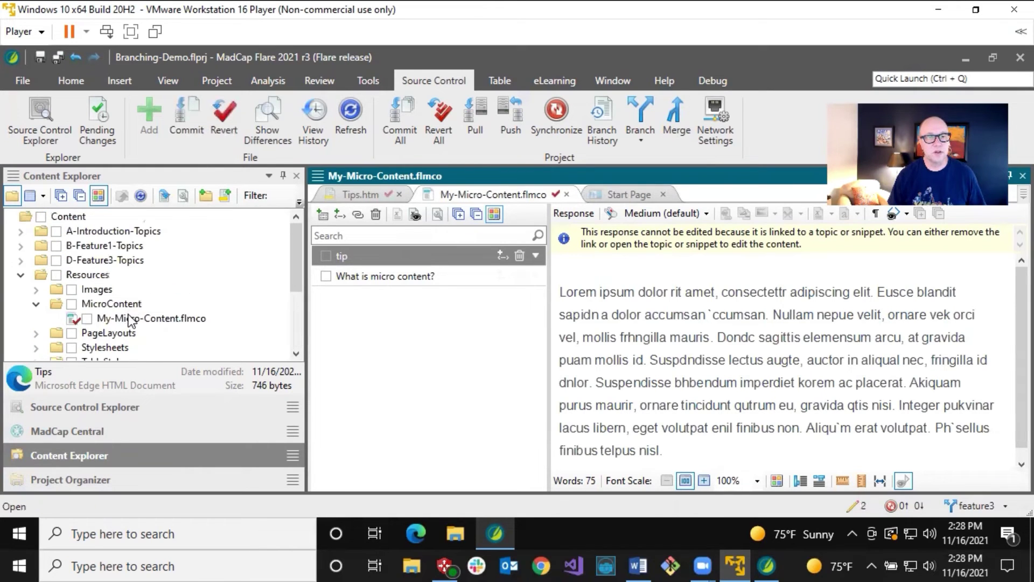
{"action": "left_click", "coordinate": [130, 318]}
{"action": "right_click", "coordinate": [129, 319]}
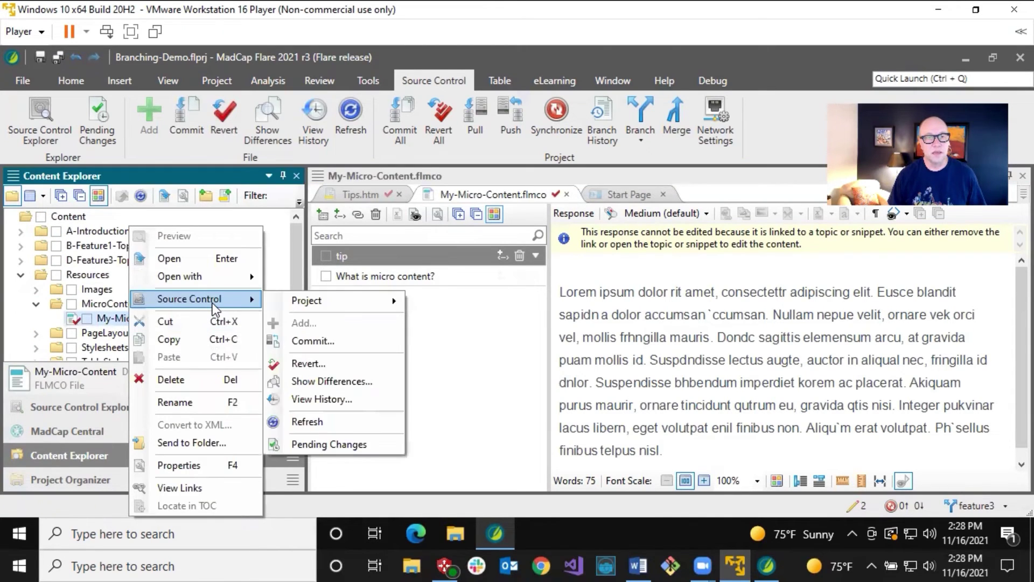
{"action": "mouse_move", "coordinate": [212, 276]}
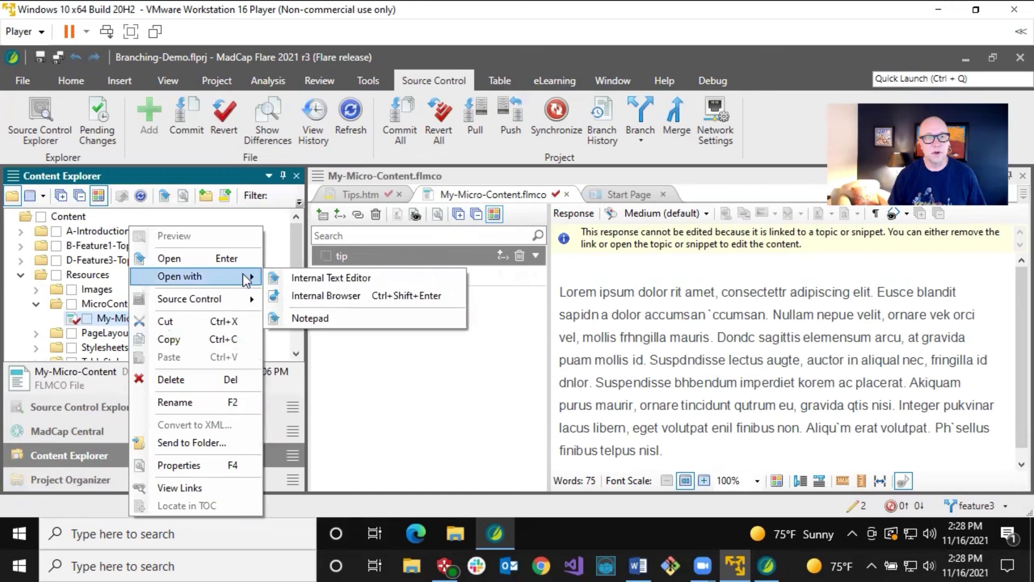
{"action": "left_click", "coordinate": [303, 274]}
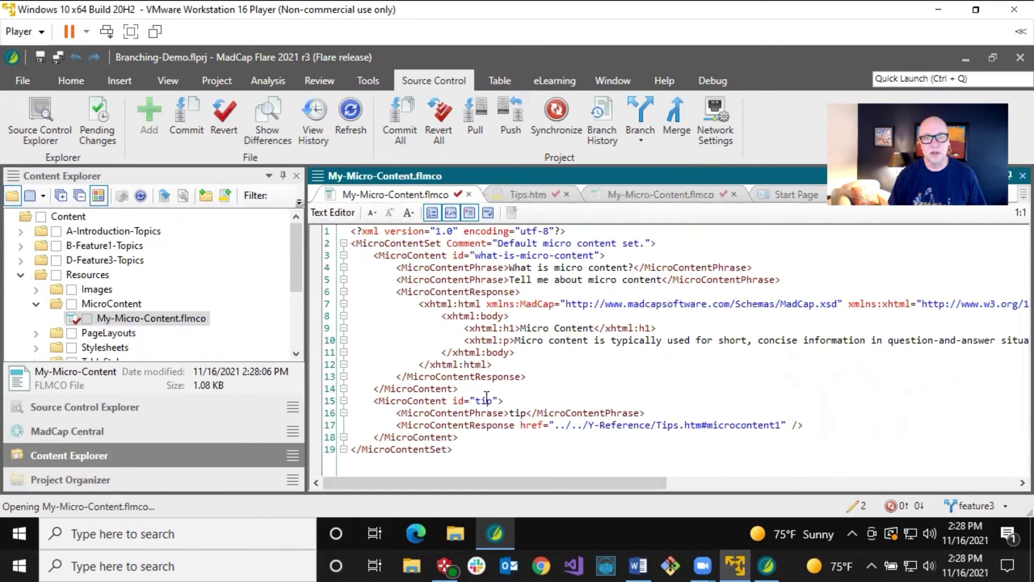
{"action": "double_click", "coordinate": [516, 413]}
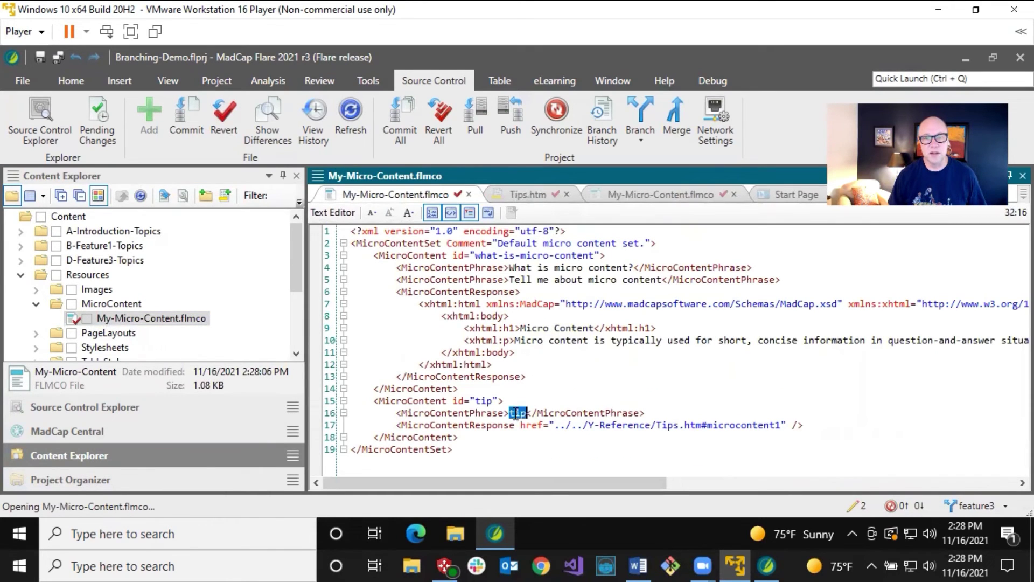
{"action": "left_click", "coordinate": [469, 194]}
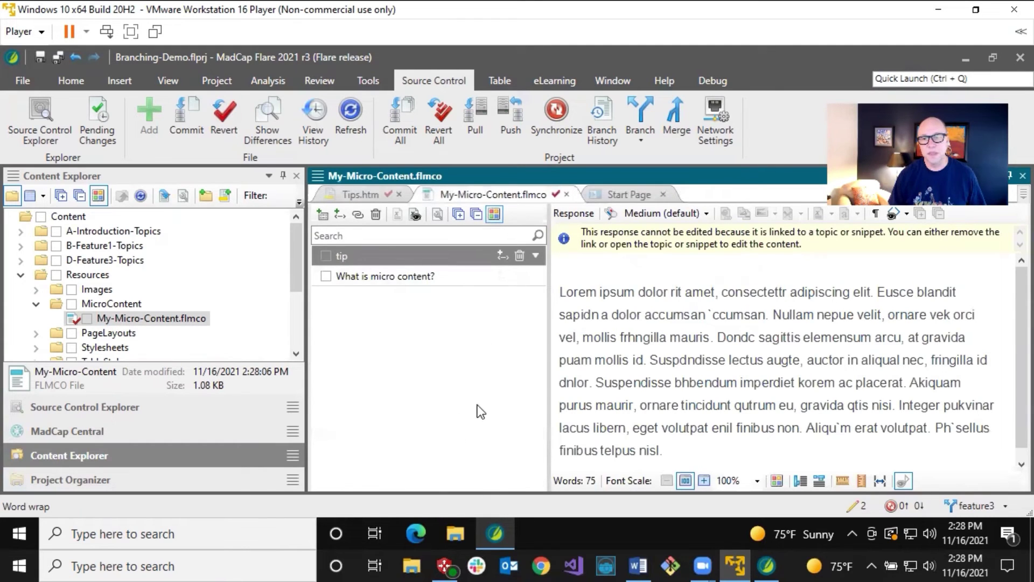
Commit My-Micro-Content.flmco and Tips.htm with the author's first name plus "Micro Content" as the comment.
{"action": "left_click", "coordinate": [854, 505]}
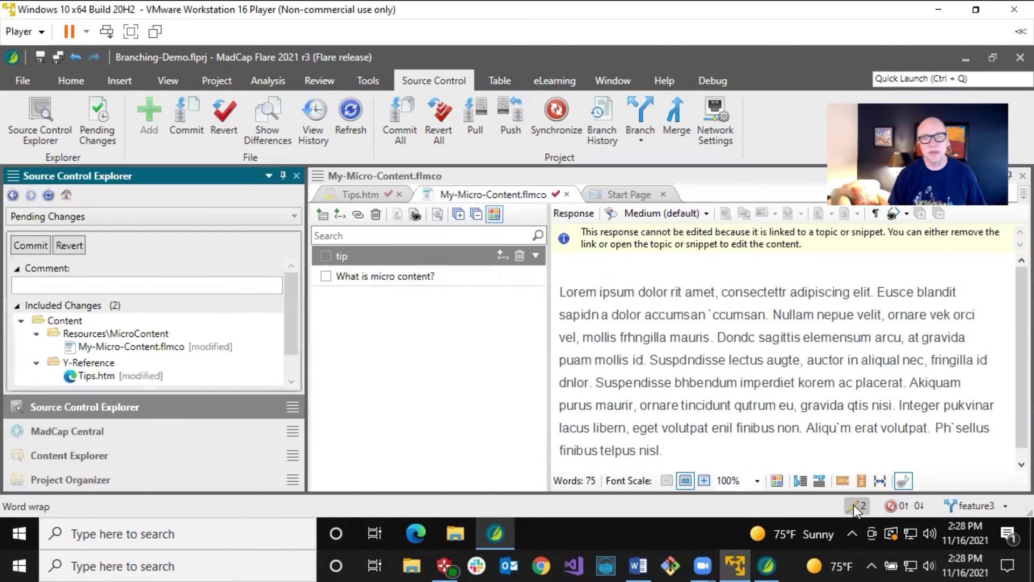
{"action": "left_click", "coordinate": [58, 281]}
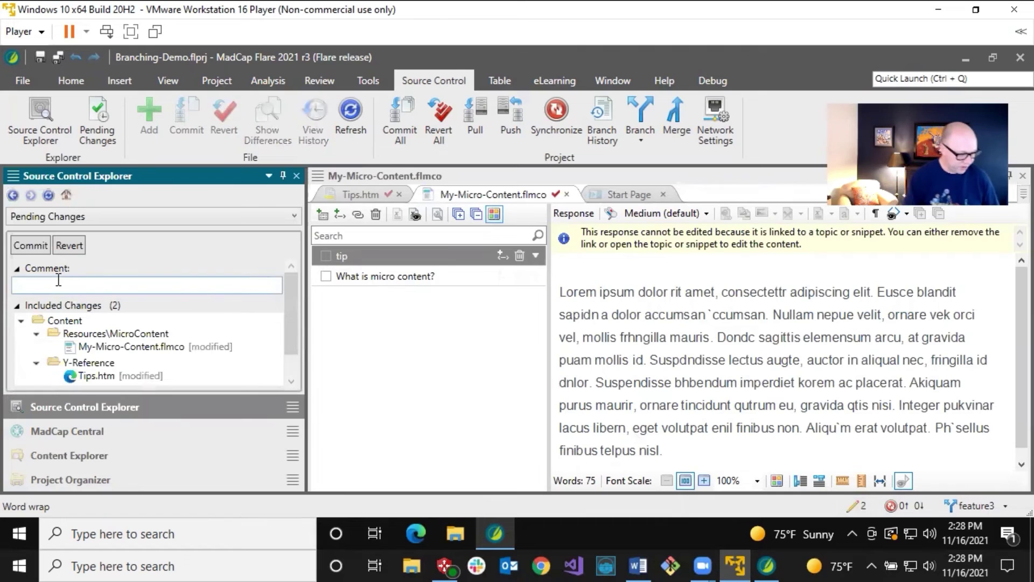
{"action": "type", "text": "Jeff"}
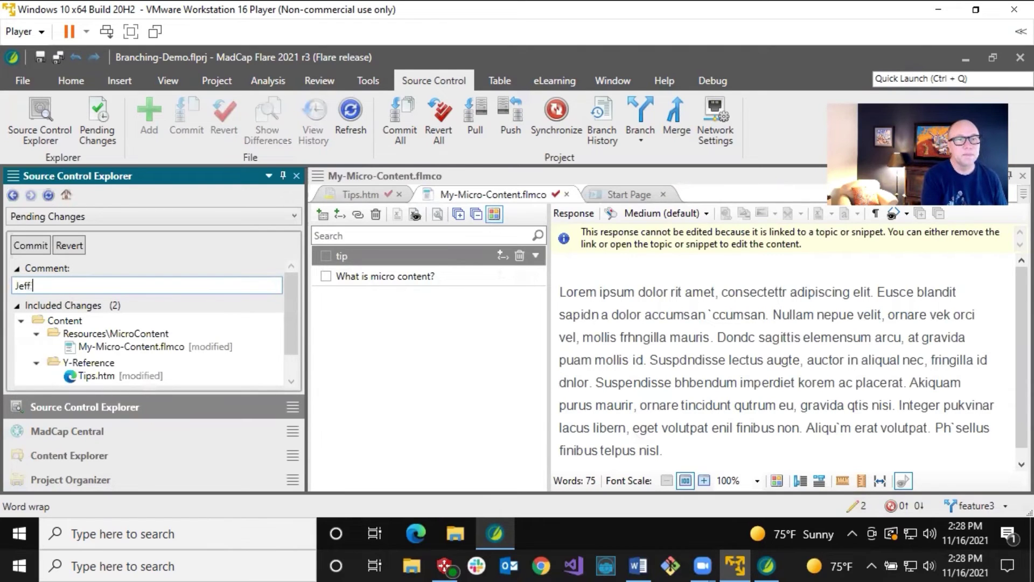
{"action": "type", "text": " Micro Content"}
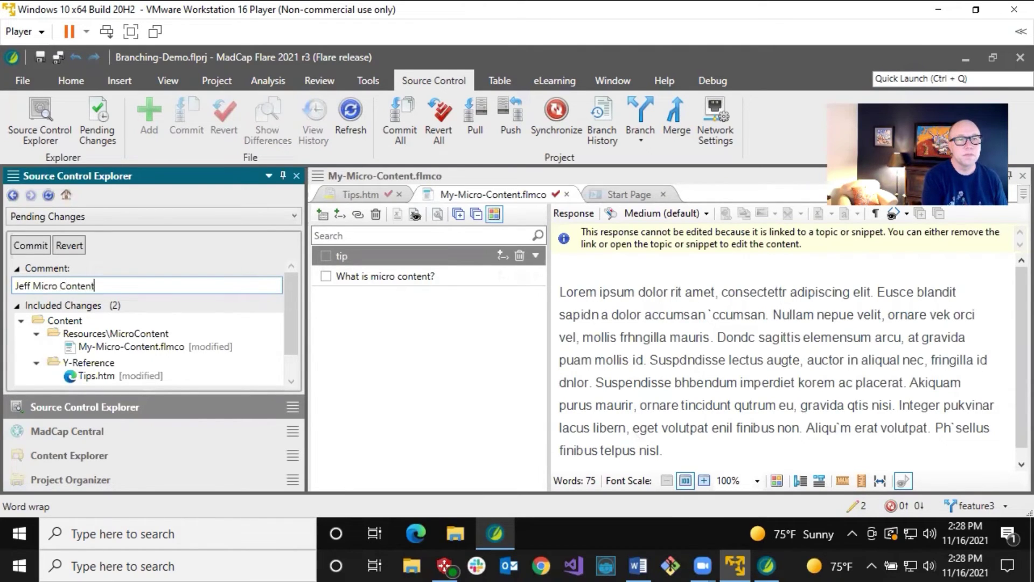
{"action": "left_click", "coordinate": [31, 246]}
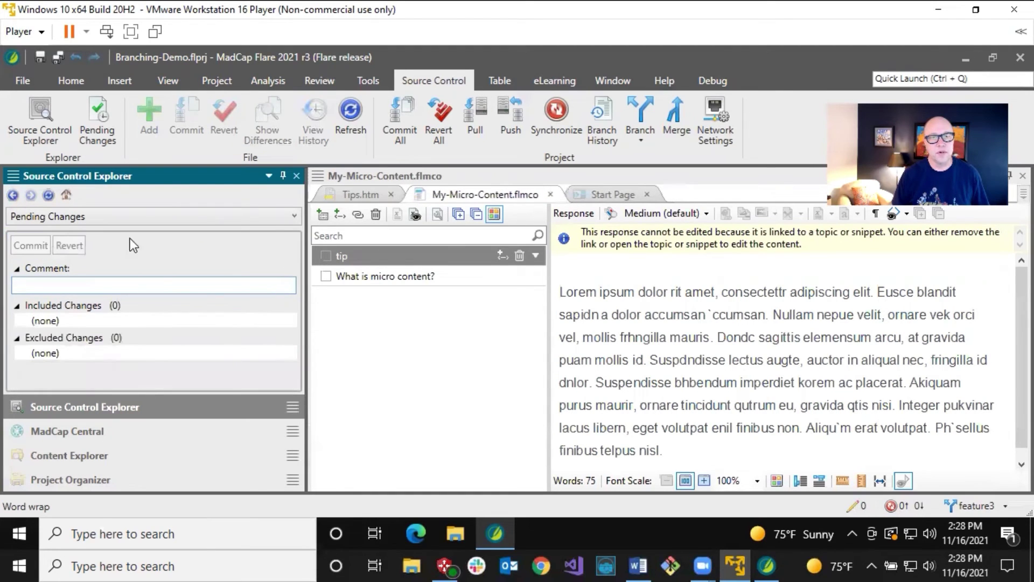
Synchronize feature3 with the MadCapCentral remote and choose to resolve the My-Micro-Content.flmco conflict in the merge tool.
{"action": "left_click", "coordinate": [902, 507]}
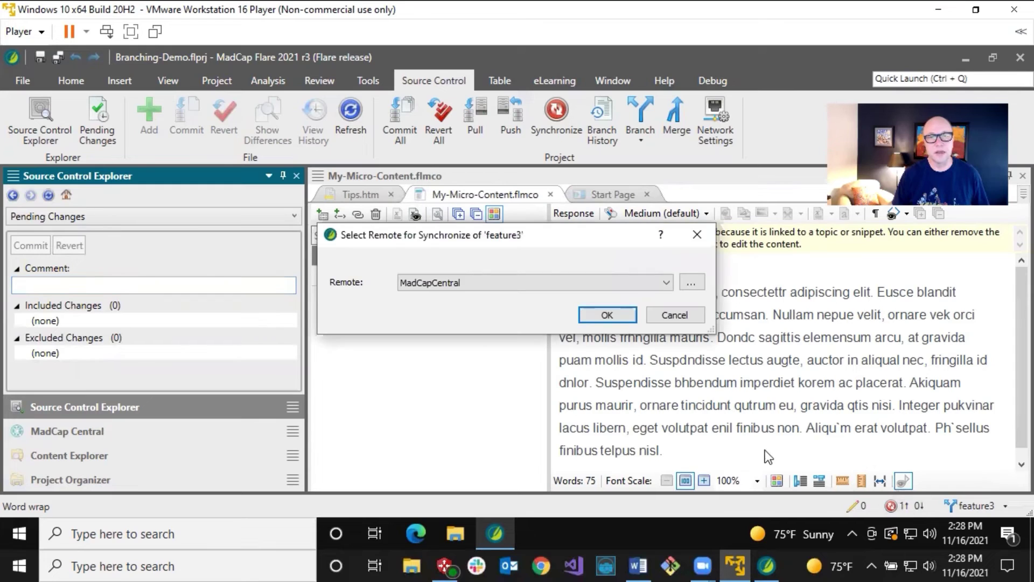
{"action": "left_click", "coordinate": [601, 314]}
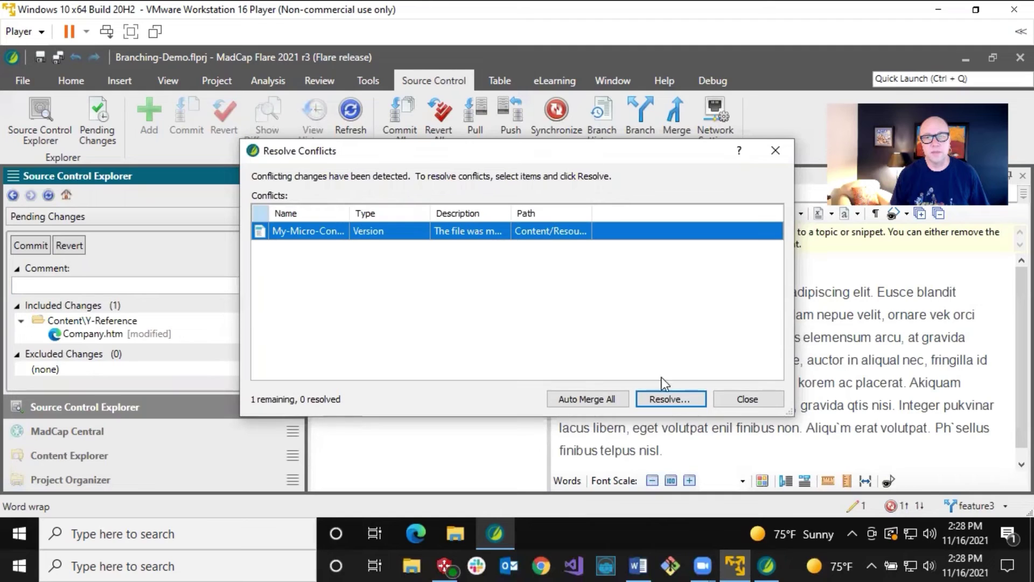
{"action": "left_click", "coordinate": [673, 399]}
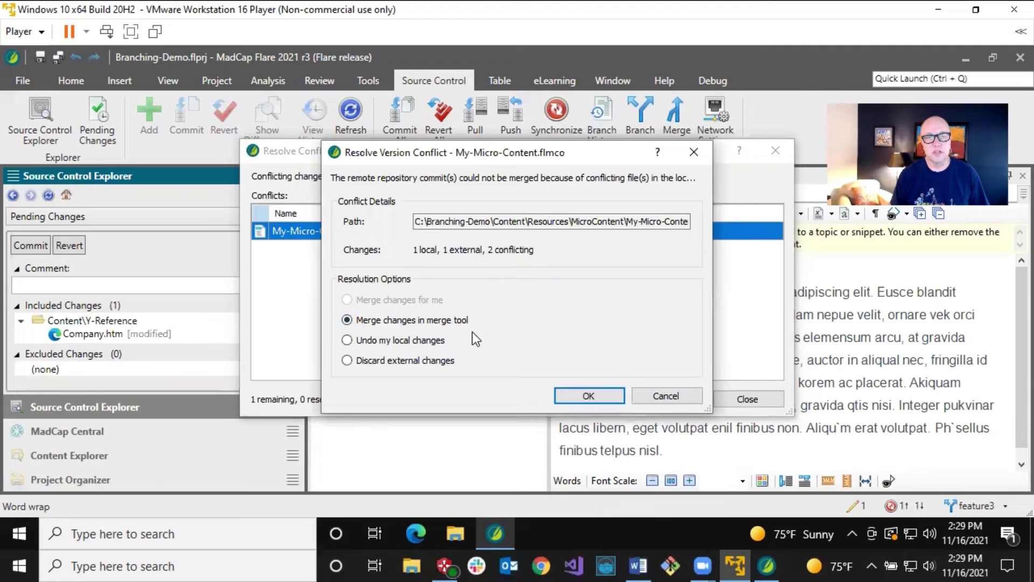
{"action": "left_click", "coordinate": [576, 397]}
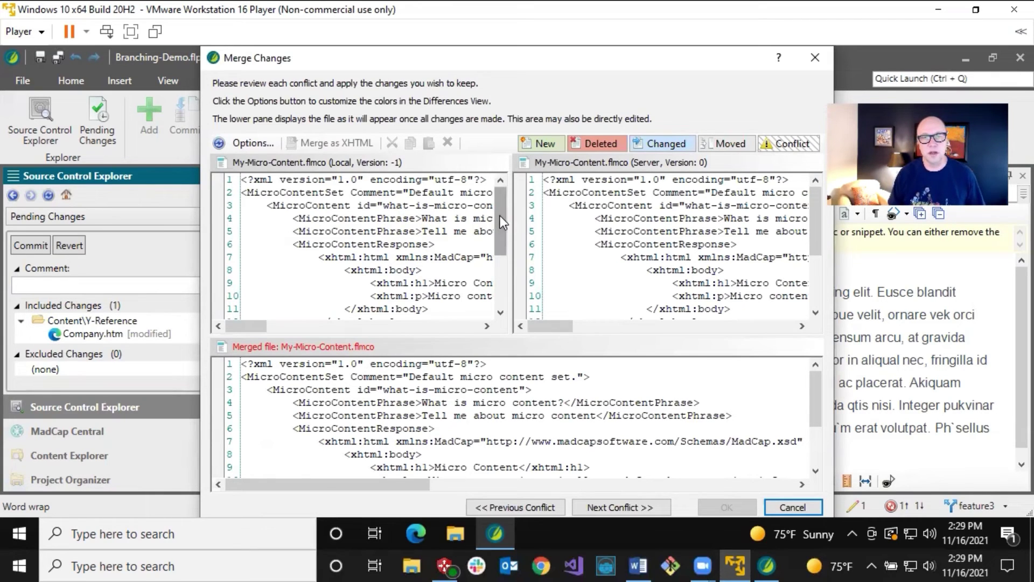
Compare the local and server versions and include both the tip and company-info micro content in the merged file.
{"action": "left_click_drag", "start_coordinate": [500, 216], "coordinate": [502, 273]}
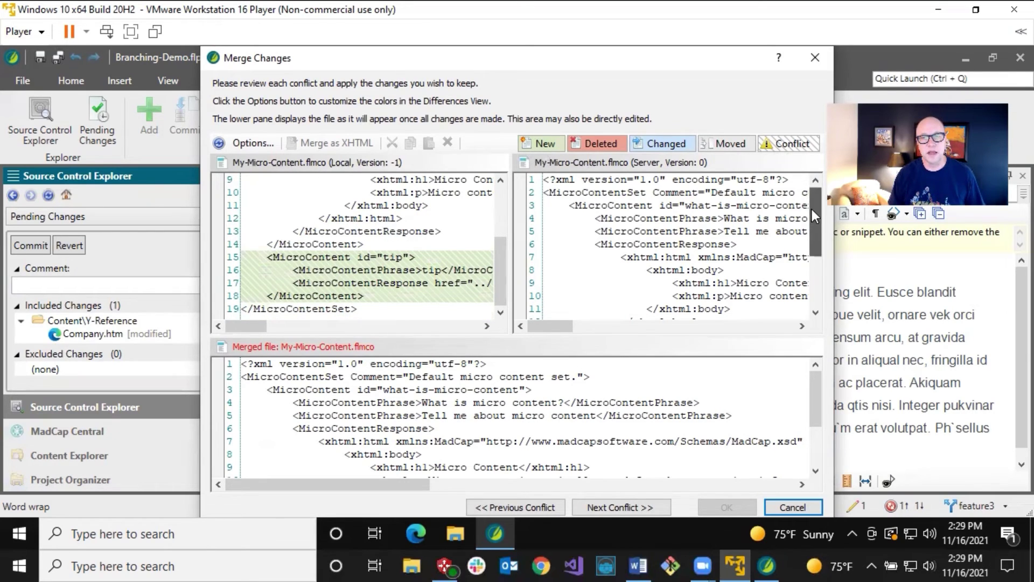
{"action": "left_click_drag", "start_coordinate": [812, 209], "coordinate": [814, 283]}
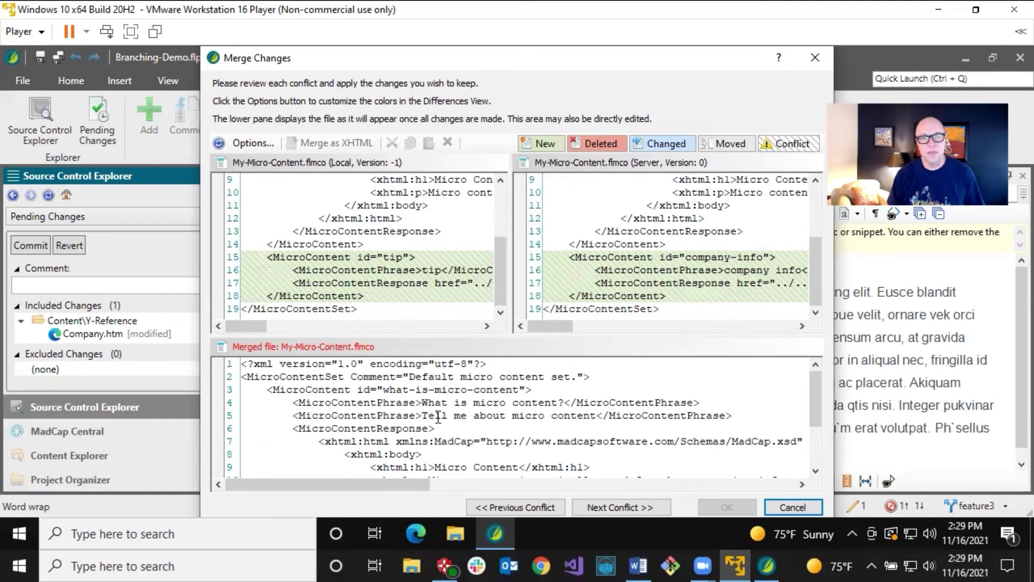
{"action": "scroll", "coordinate": [439, 418], "scroll_direction": "down", "scroll_amount": 3}
{"action": "scroll", "coordinate": [445, 408], "scroll_direction": "up", "scroll_amount": 2}
{"action": "scroll", "coordinate": [445, 408], "scroll_direction": "down", "scroll_amount": 2}
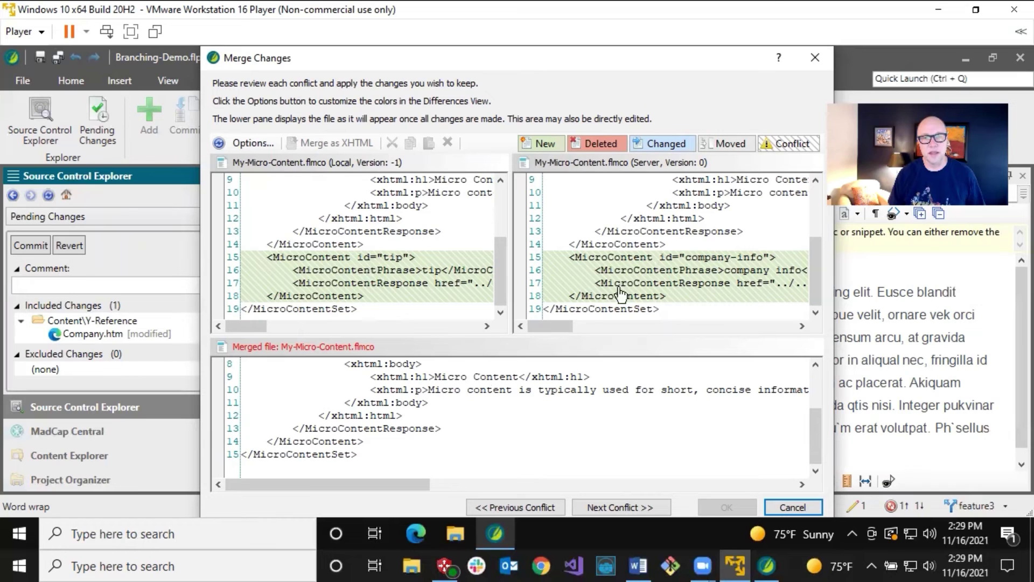
{"action": "left_click", "coordinate": [389, 273]}
{"action": "scroll", "coordinate": [433, 462], "scroll_direction": "down", "scroll_amount": 1}
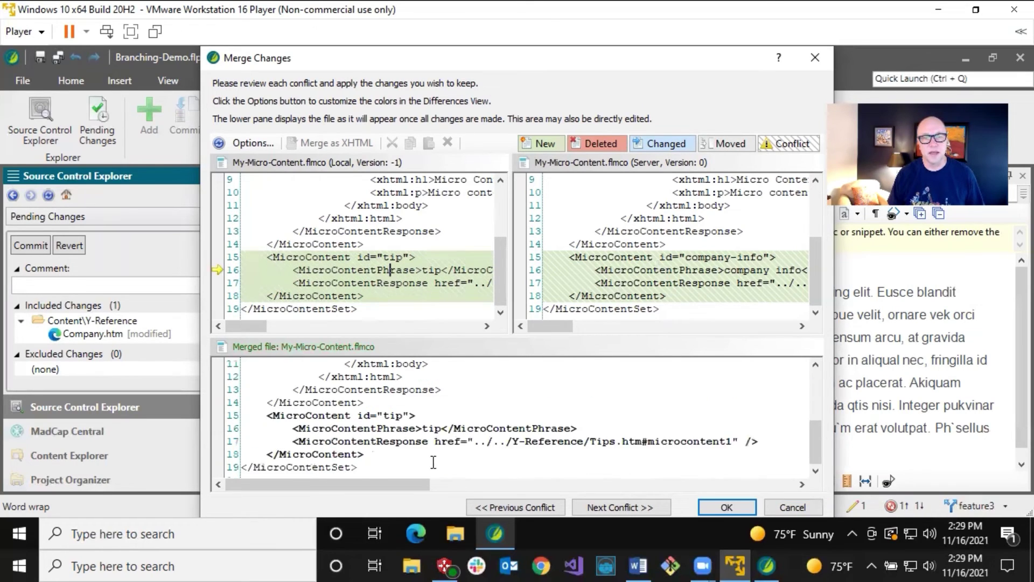
{"action": "left_click", "coordinate": [660, 276]}
{"action": "scroll", "coordinate": [447, 404], "scroll_direction": "down", "scroll_amount": 2}
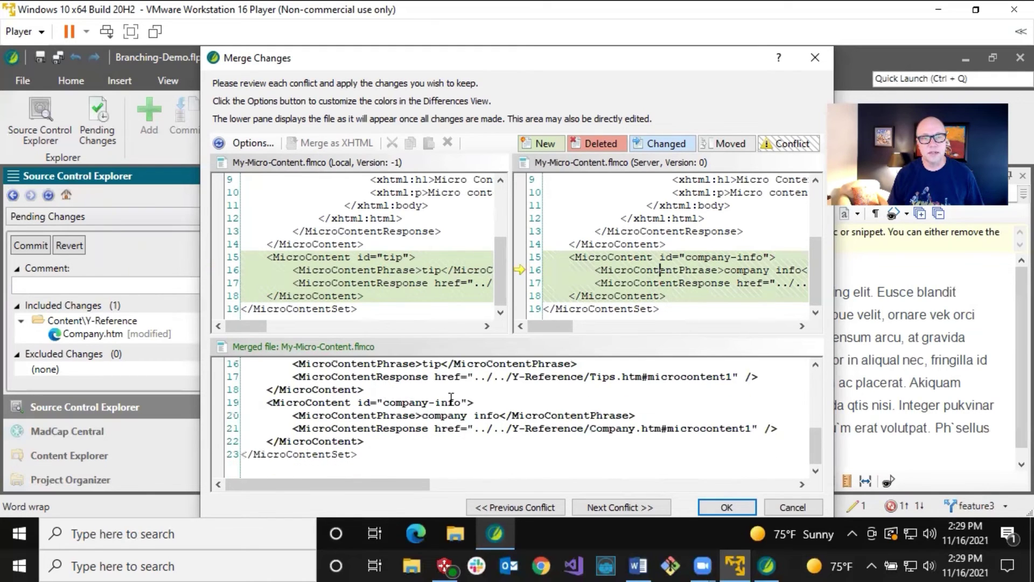
Apply the merged My-Micro-Content.flmco and close the backup, conflict and synchronize messages.
{"action": "left_click", "coordinate": [726, 507]}
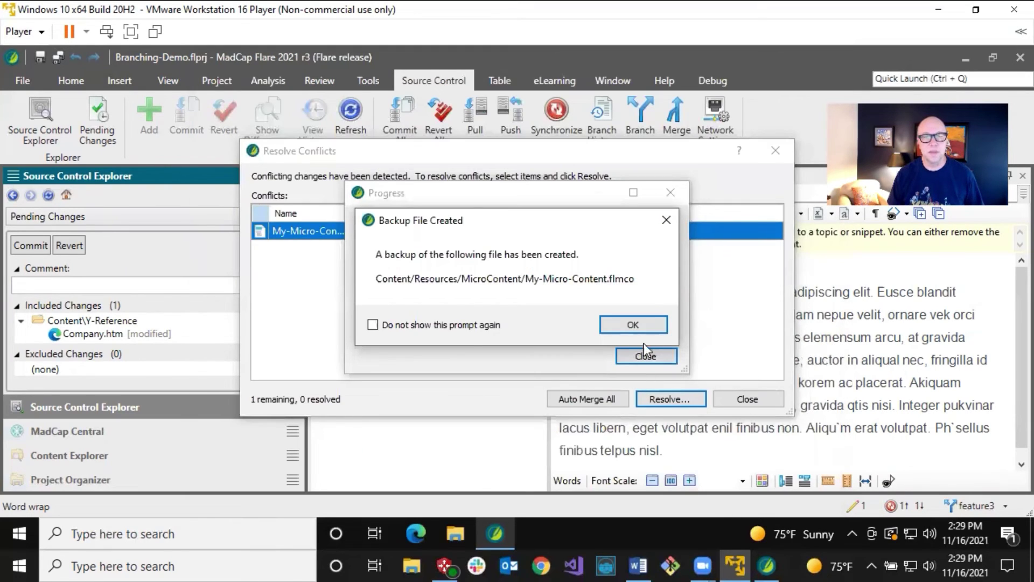
{"action": "left_click", "coordinate": [642, 322]}
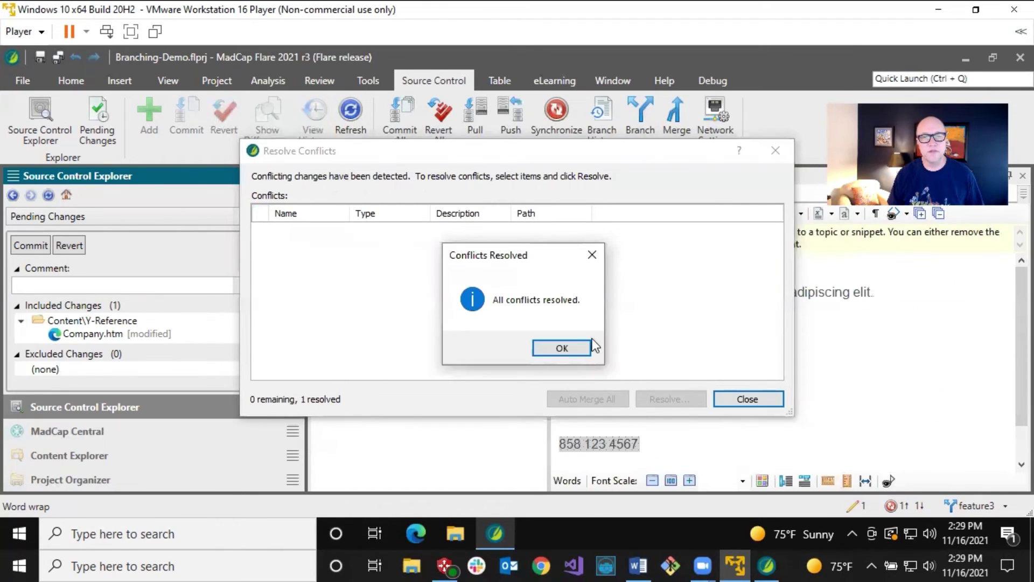
{"action": "left_click", "coordinate": [561, 349]}
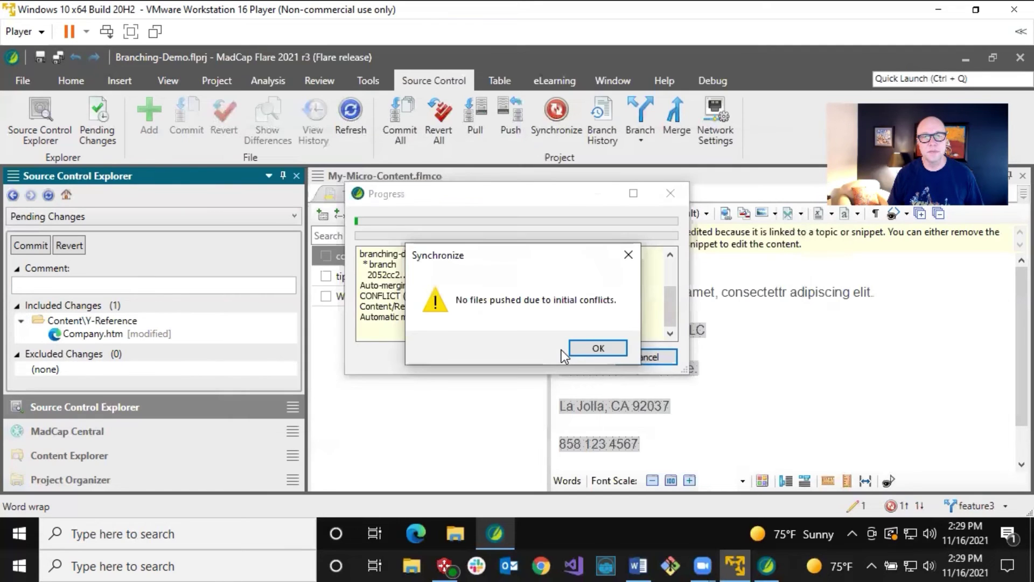
{"action": "left_click", "coordinate": [595, 350]}
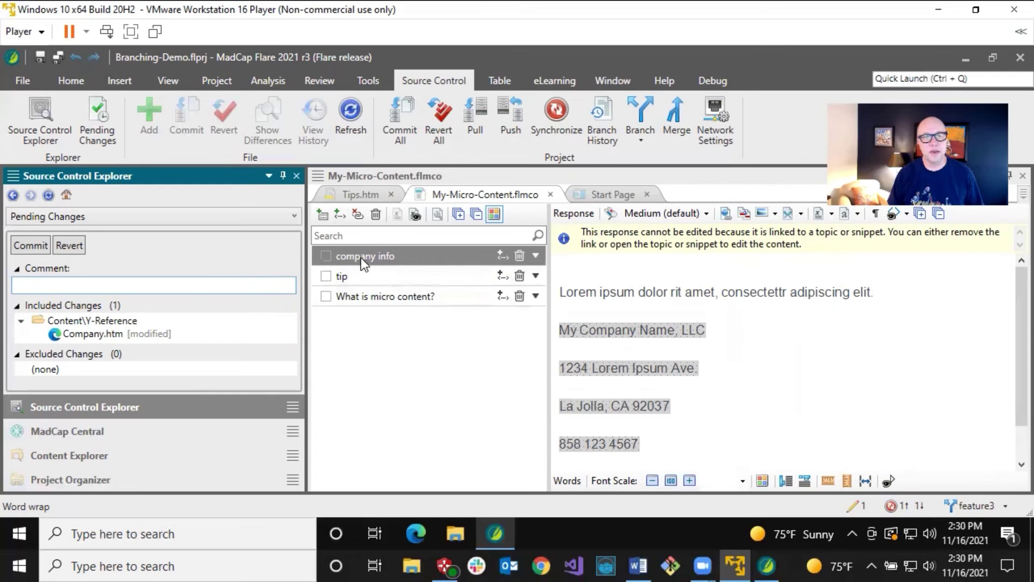
Examine the heading, tip and company info entries in the merged My-Micro-Content.flmco markup, and close the text editor view.
{"action": "left_click", "coordinate": [57, 54]}
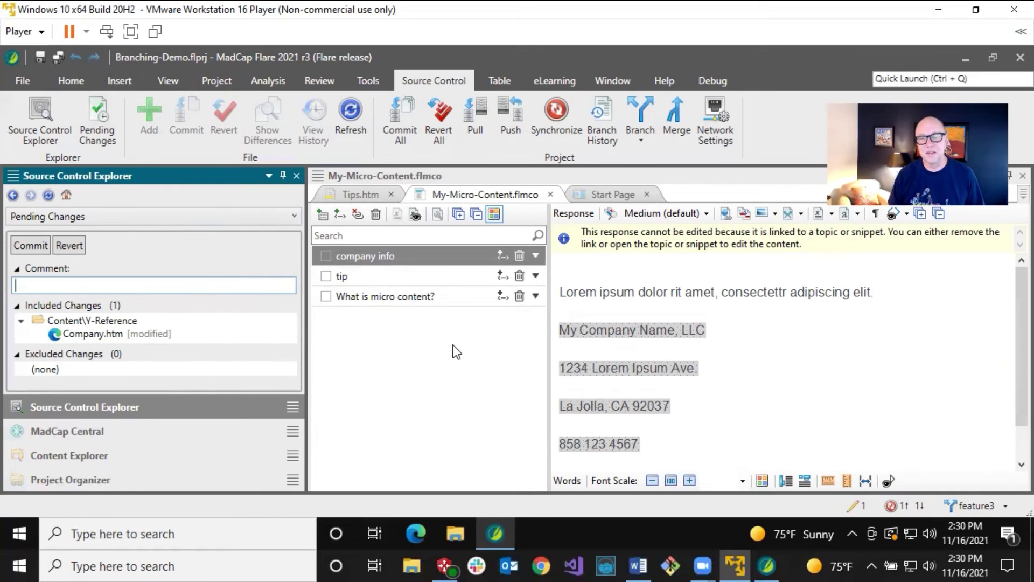
{"action": "left_click", "coordinate": [104, 453]}
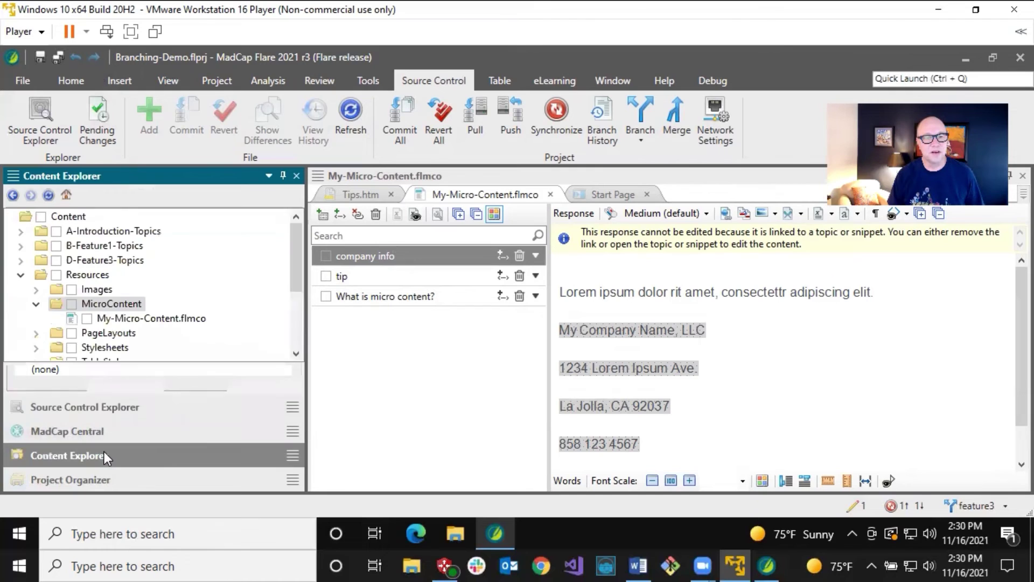
{"action": "right_click", "coordinate": [135, 318]}
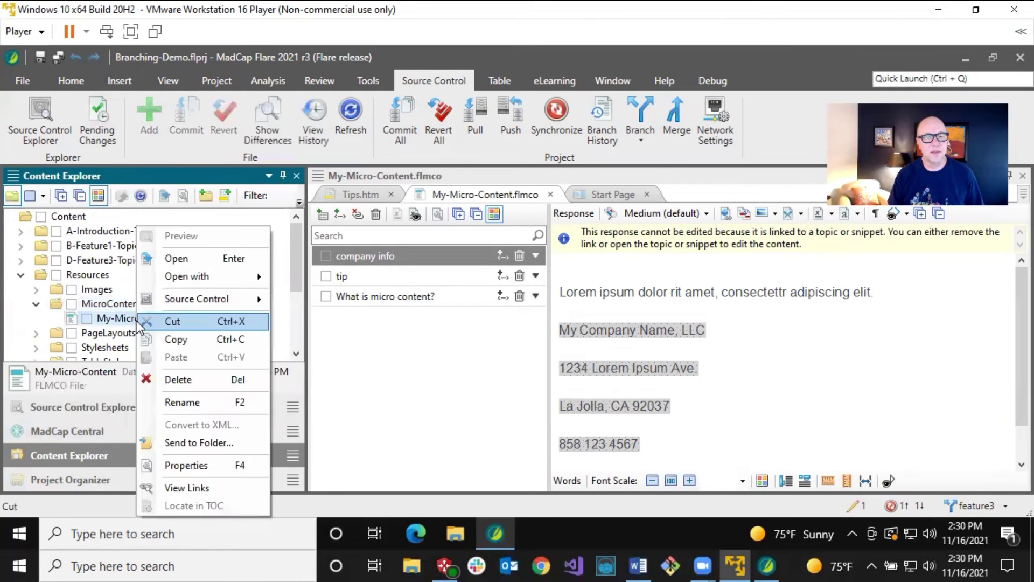
{"action": "mouse_move", "coordinate": [182, 280]}
{"action": "left_click", "coordinate": [312, 276]}
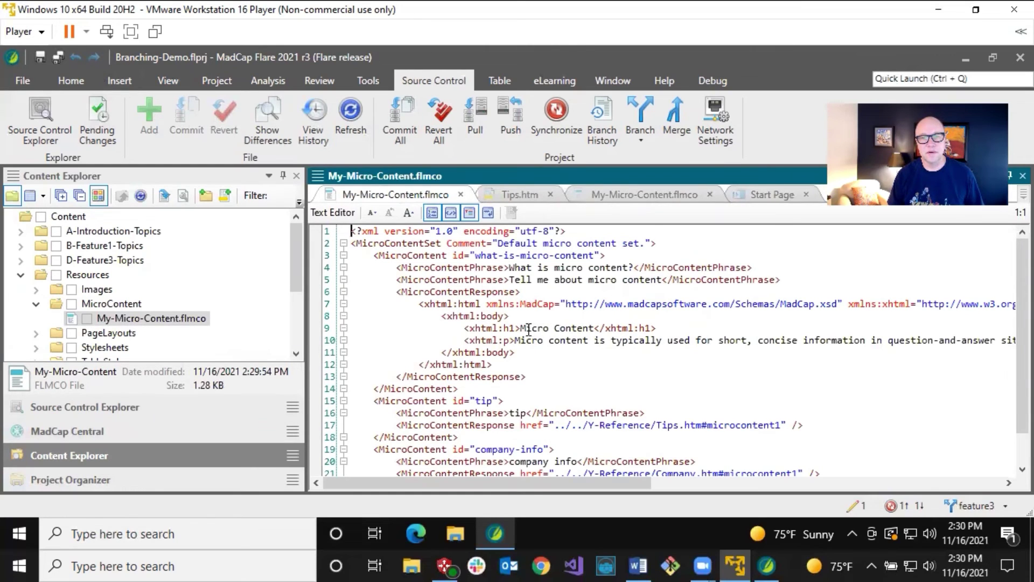
{"action": "left_click_drag", "start_coordinate": [521, 328], "coordinate": [597, 330]}
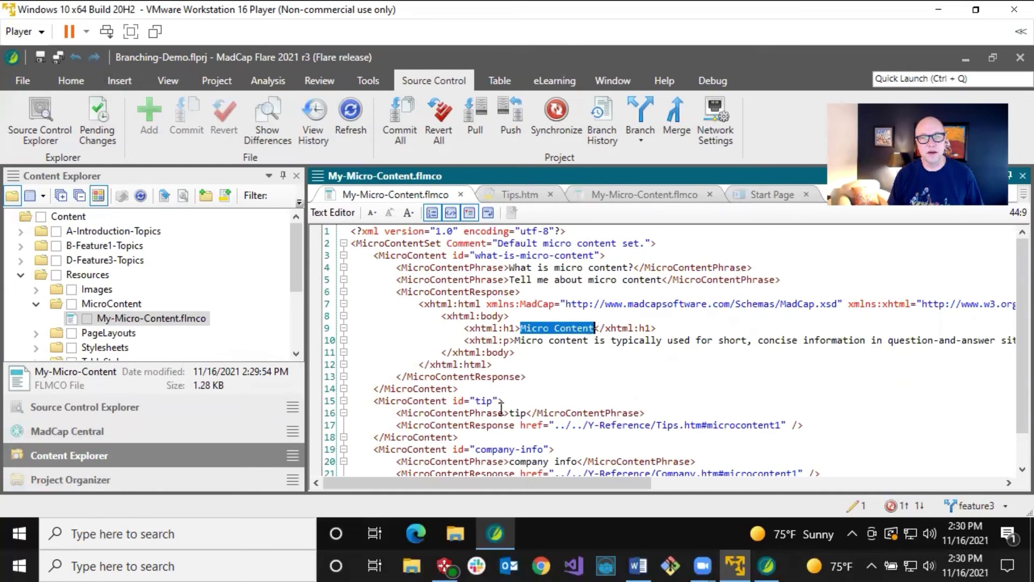
{"action": "left_click_drag", "start_coordinate": [509, 413], "coordinate": [576, 413]}
{"action": "scroll", "coordinate": [517, 418], "scroll_direction": "down", "scroll_amount": 2}
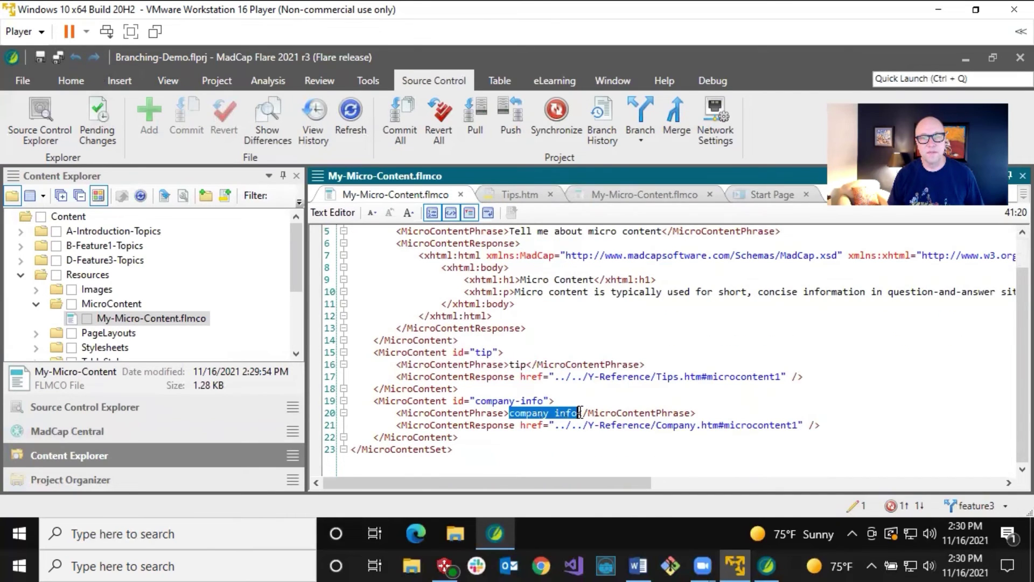
{"action": "left_click", "coordinate": [460, 194]}
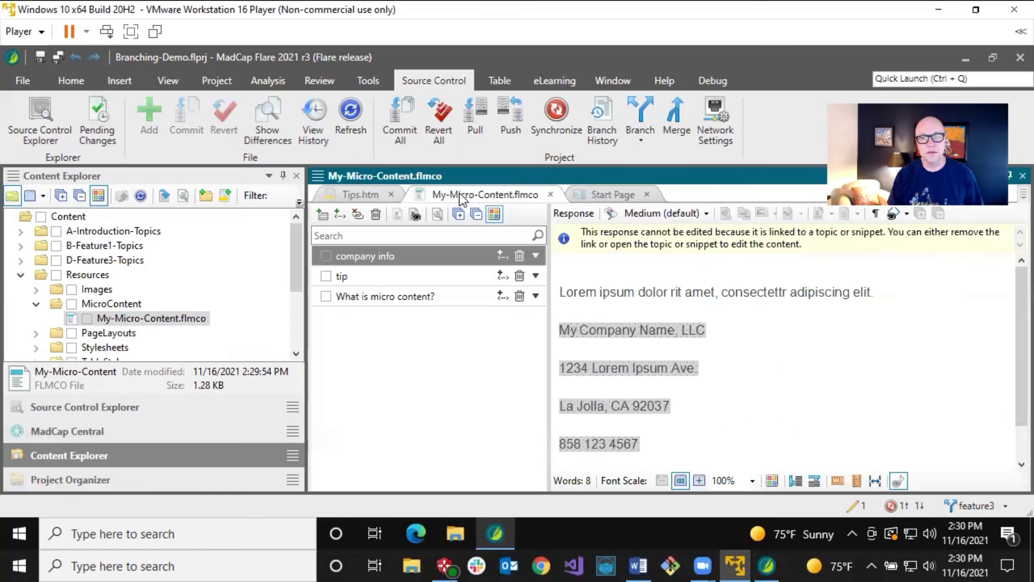
Commit the pending Company.htm change with the comment "Micro content phrase" and synchronize feature3 with the MadCapCentral remote.
{"action": "left_click", "coordinate": [857, 505]}
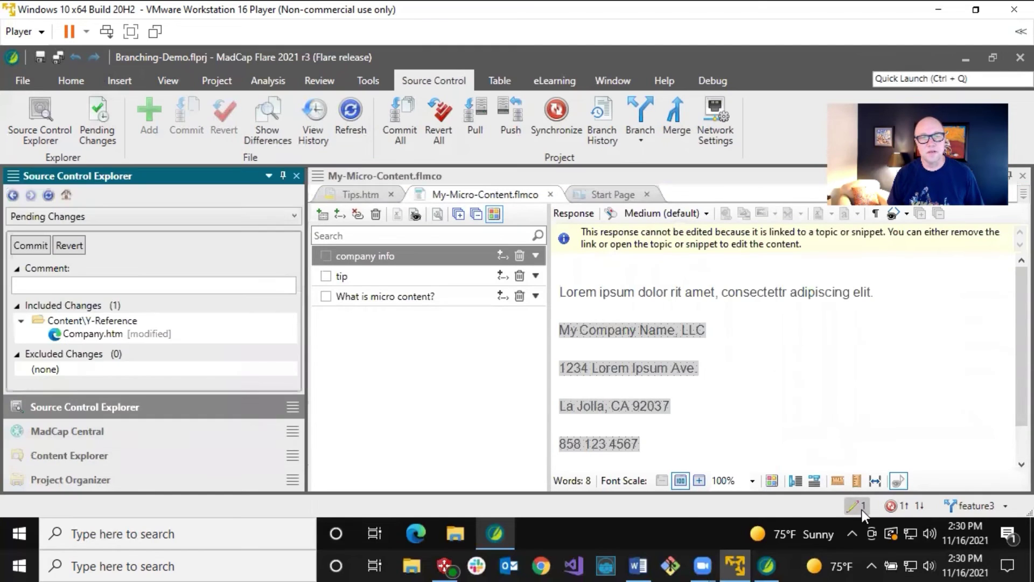
{"action": "left_click", "coordinate": [30, 284]}
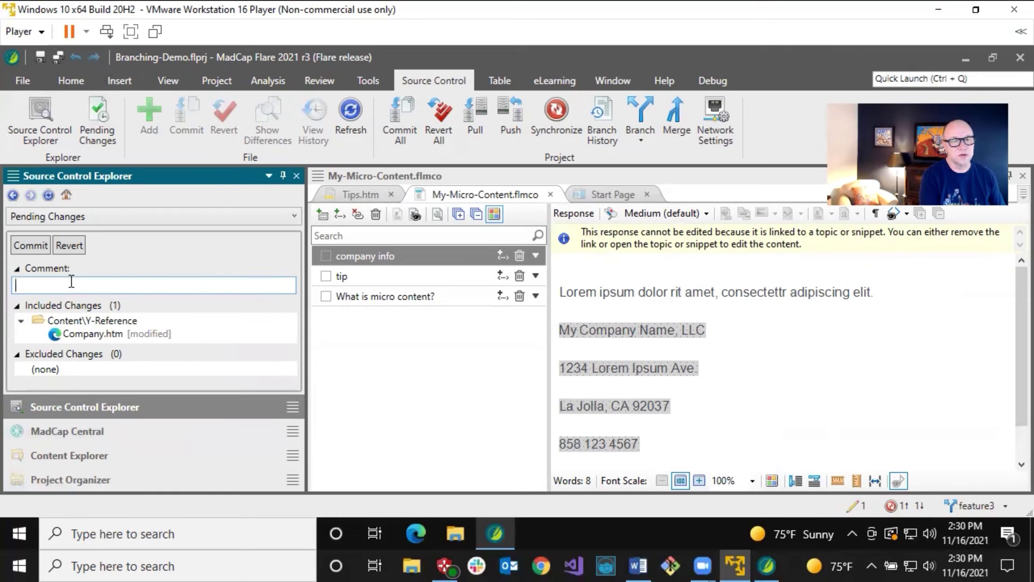
{"action": "type", "text": "Micro cont"}
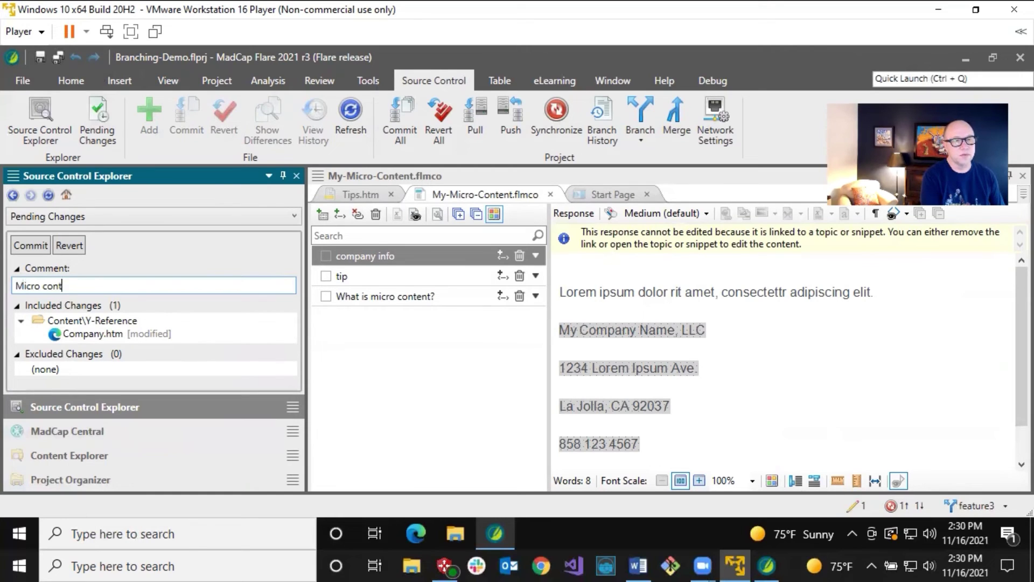
{"action": "type", "text": "ent phrase"}
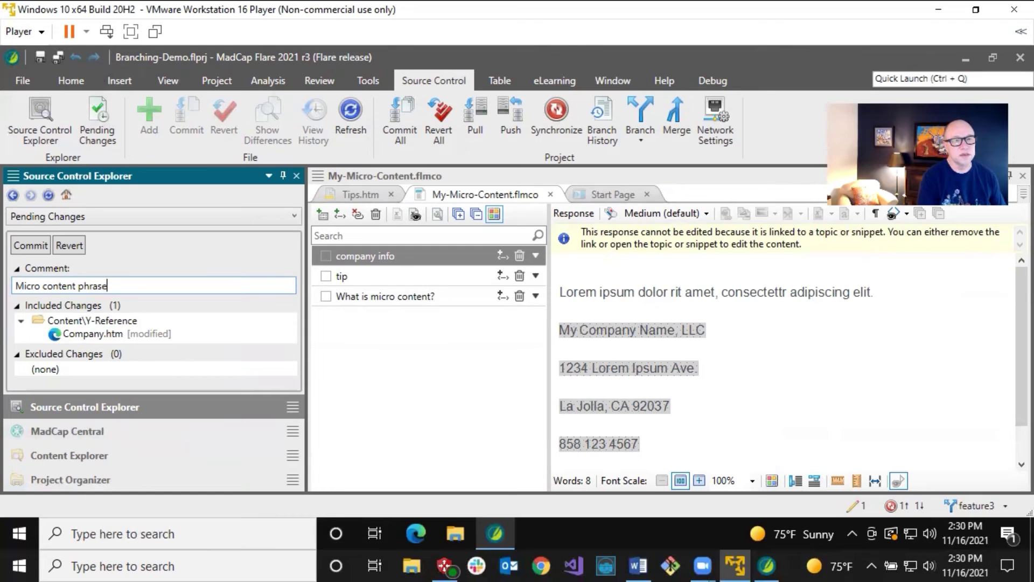
{"action": "left_click", "coordinate": [30, 246]}
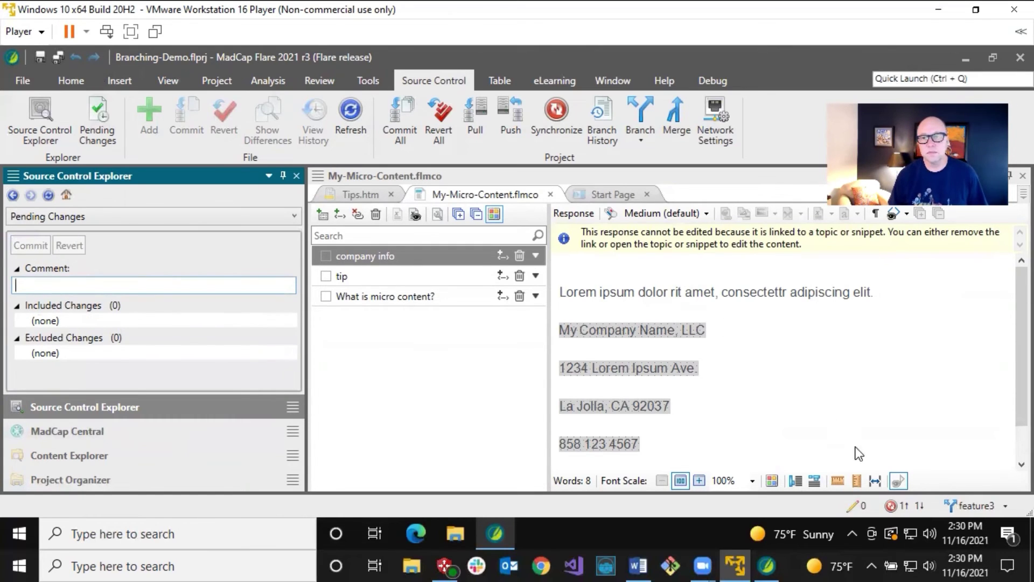
{"action": "left_click", "coordinate": [904, 502]}
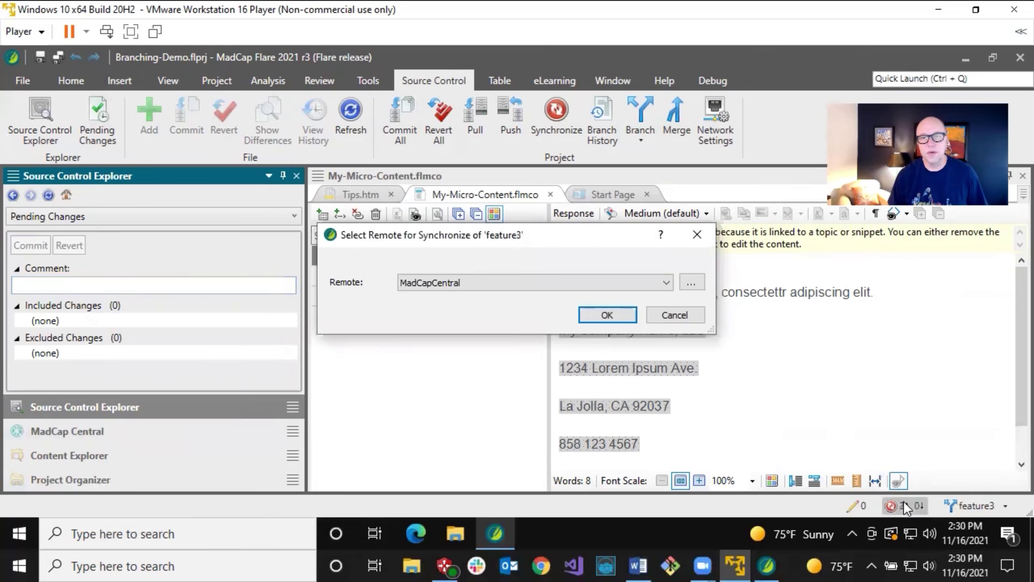
{"action": "left_click", "coordinate": [614, 315]}
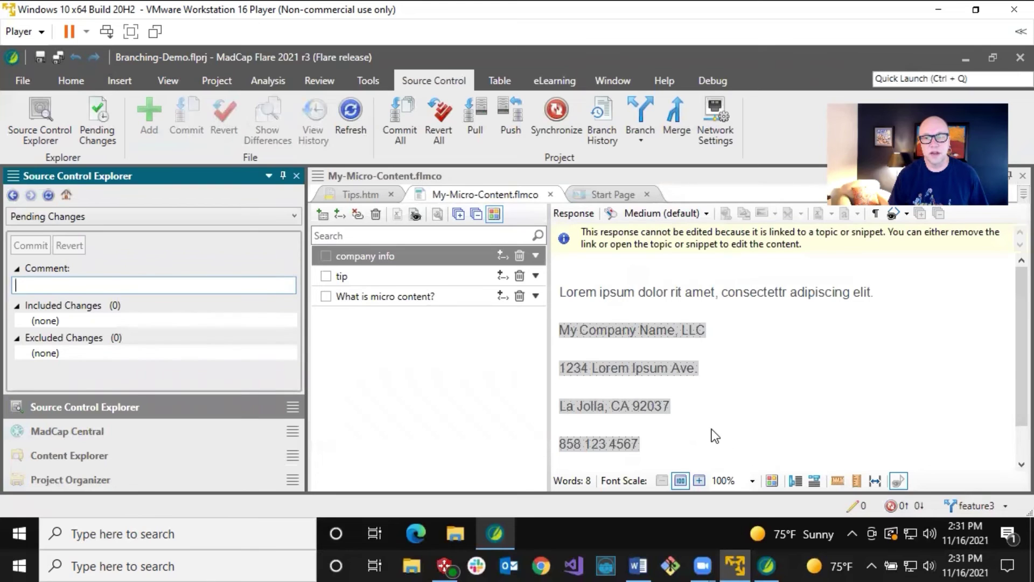
Switch to the first author's Flare window outside the virtual machine and pull feature3 from the MadCapCentral remote.
{"action": "left_click", "coordinate": [771, 557]}
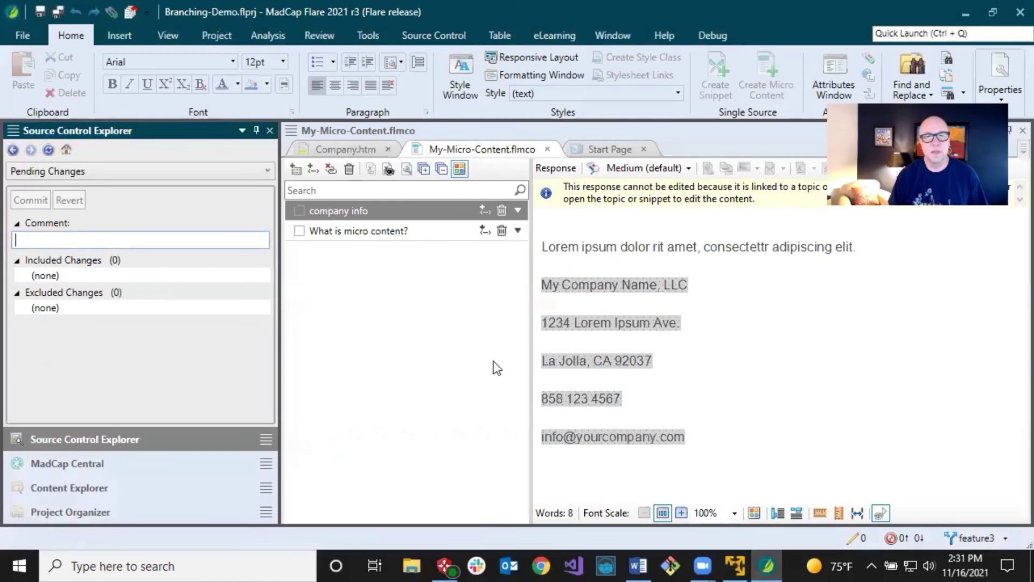
{"action": "left_click", "coordinate": [451, 33]}
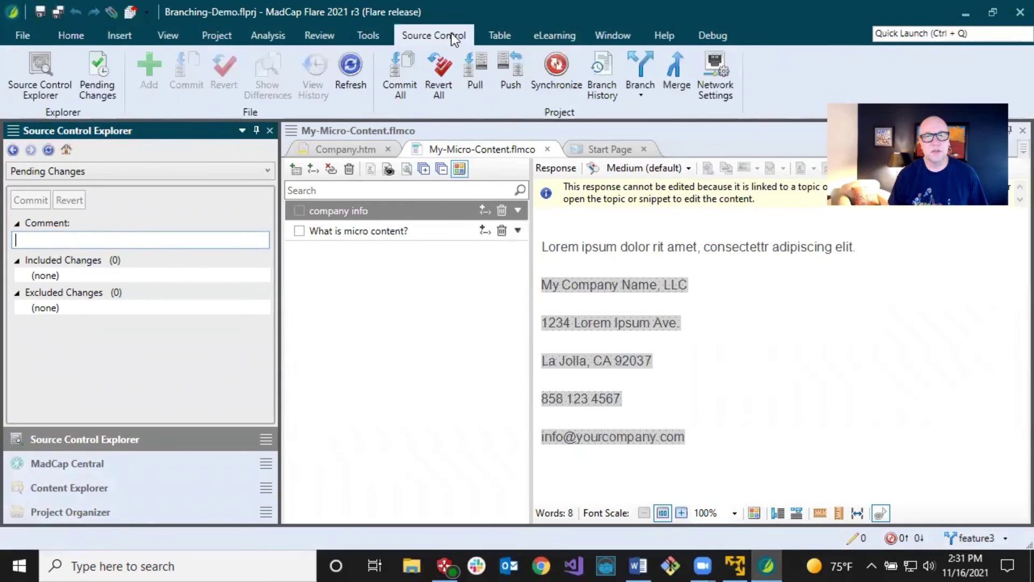
{"action": "left_click", "coordinate": [472, 102]}
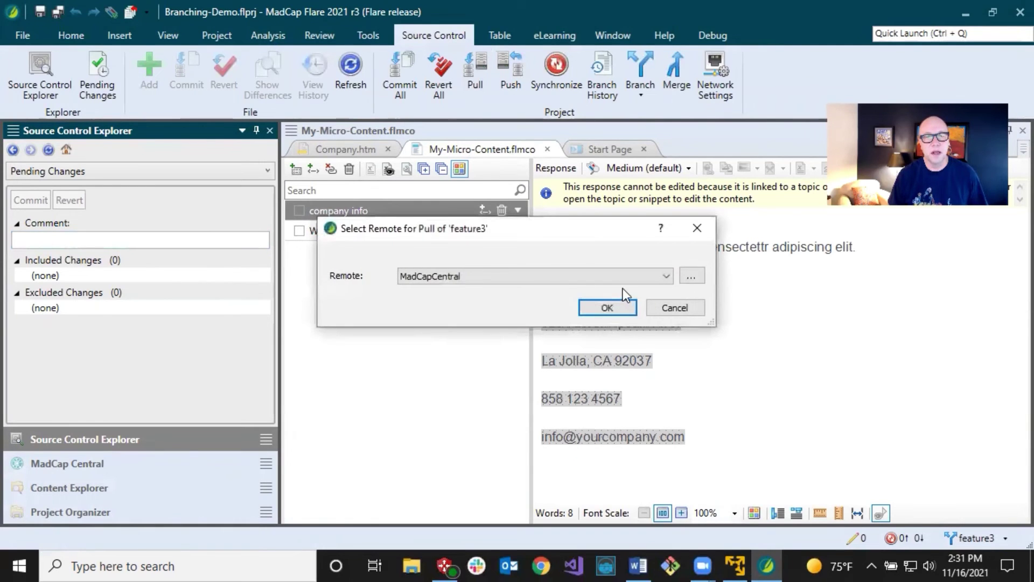
{"action": "left_click", "coordinate": [622, 308]}
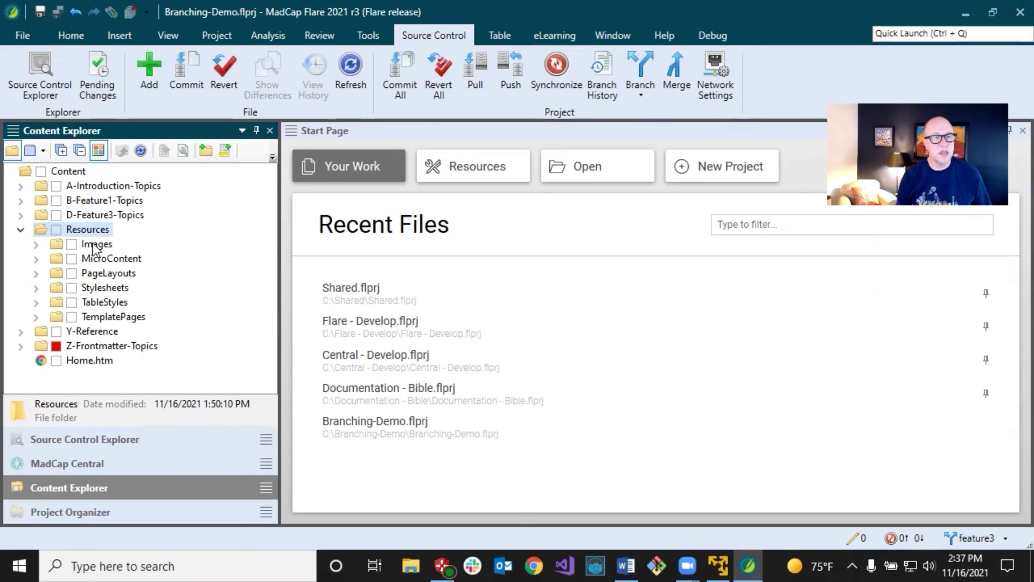
Examine the project's Resources subfolders and its TOCs, Advanced and Conditional Text folders for the kinds of files they hold.
{"action": "left_click", "coordinate": [114, 317]}
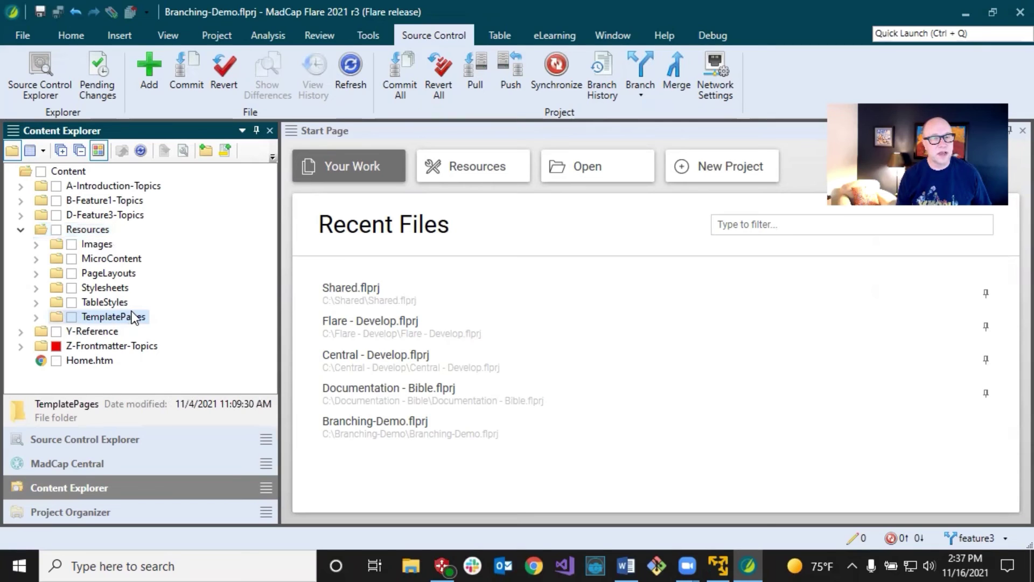
{"action": "left_click", "coordinate": [114, 302]}
{"action": "left_click", "coordinate": [114, 289]}
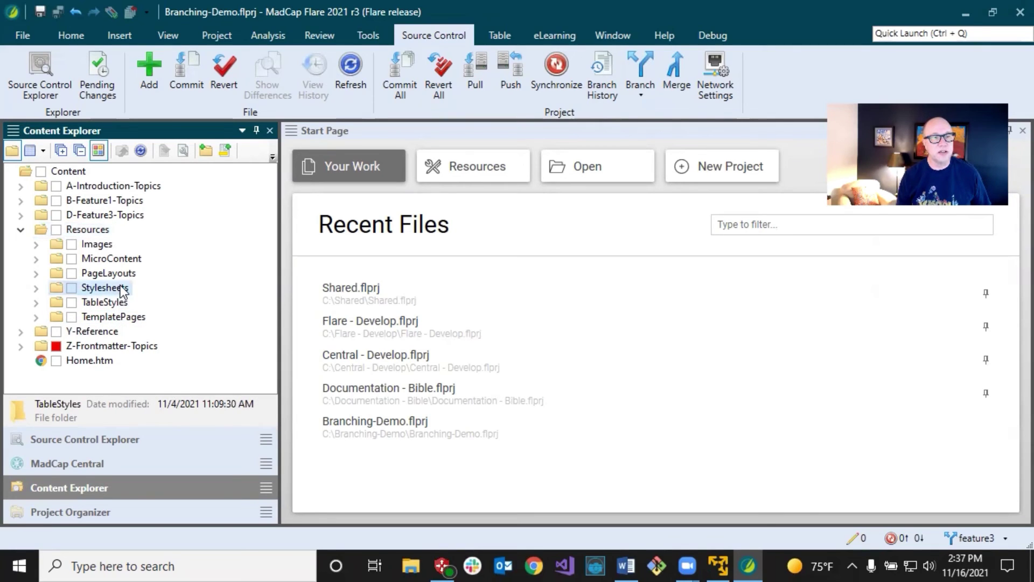
{"action": "left_click", "coordinate": [123, 273]}
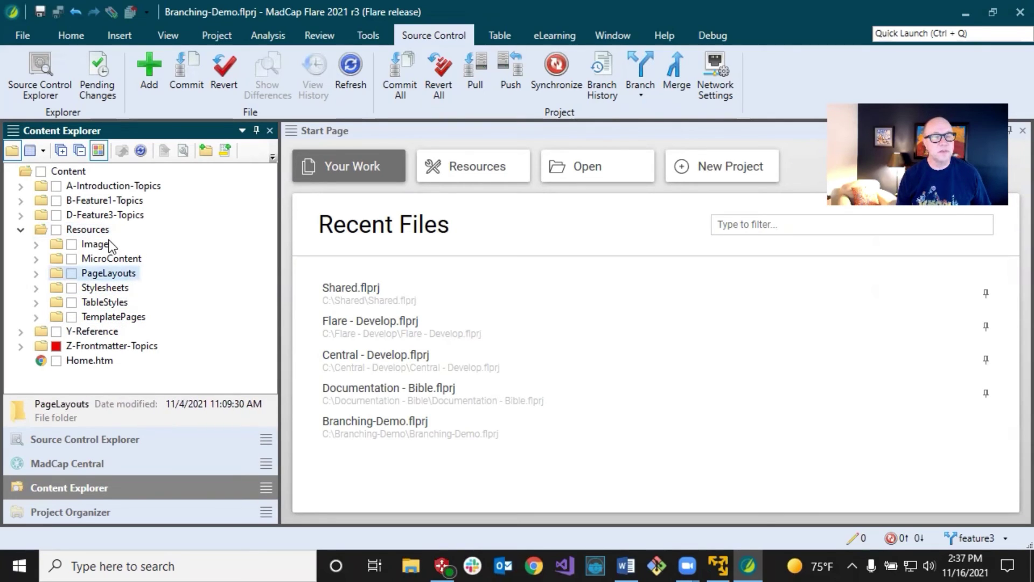
{"action": "left_click", "coordinate": [127, 511]}
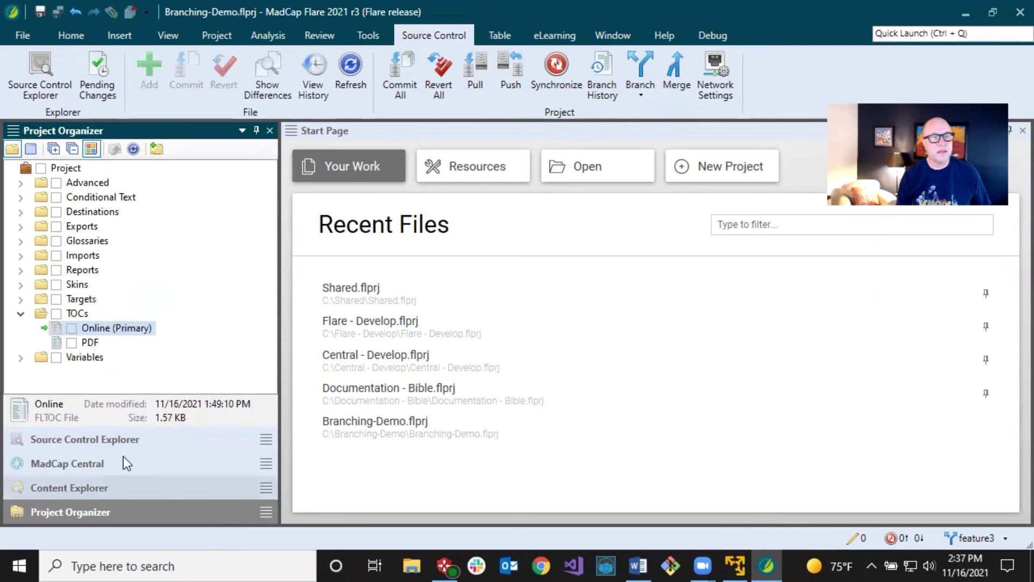
{"action": "left_click", "coordinate": [20, 314]}
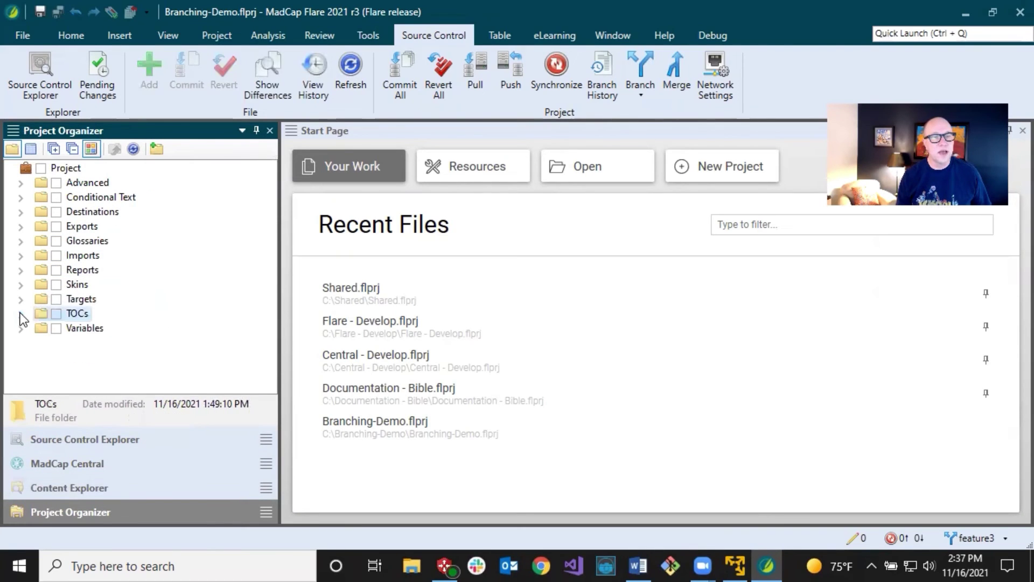
{"action": "left_click", "coordinate": [22, 183]}
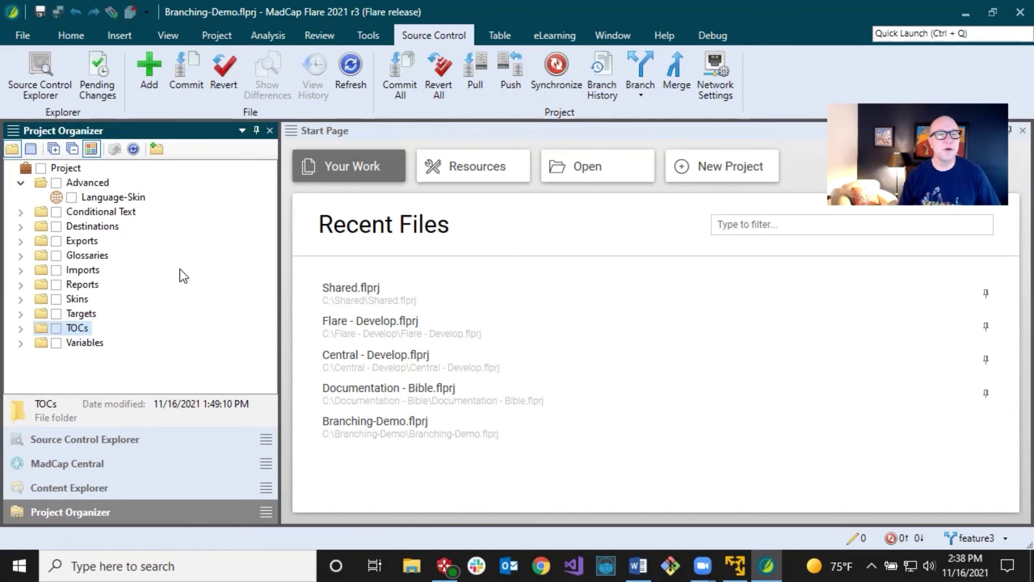
{"action": "left_click", "coordinate": [99, 185]}
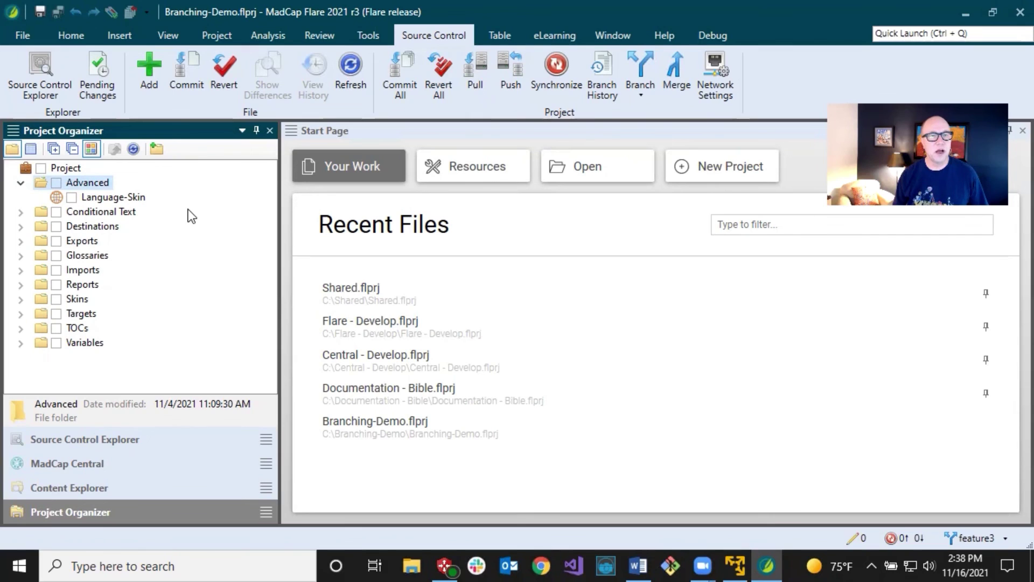
{"action": "left_click", "coordinate": [111, 212]}
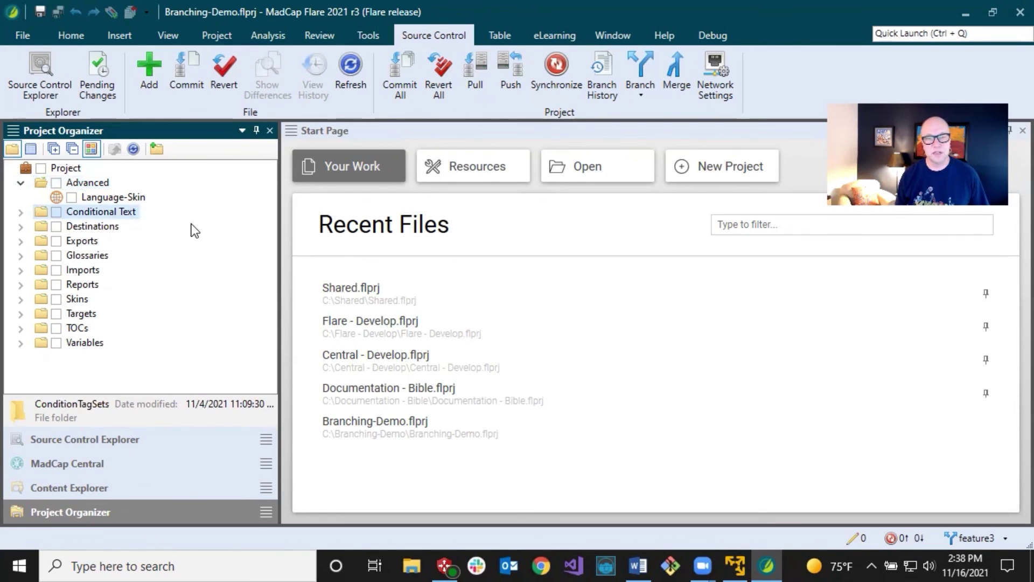